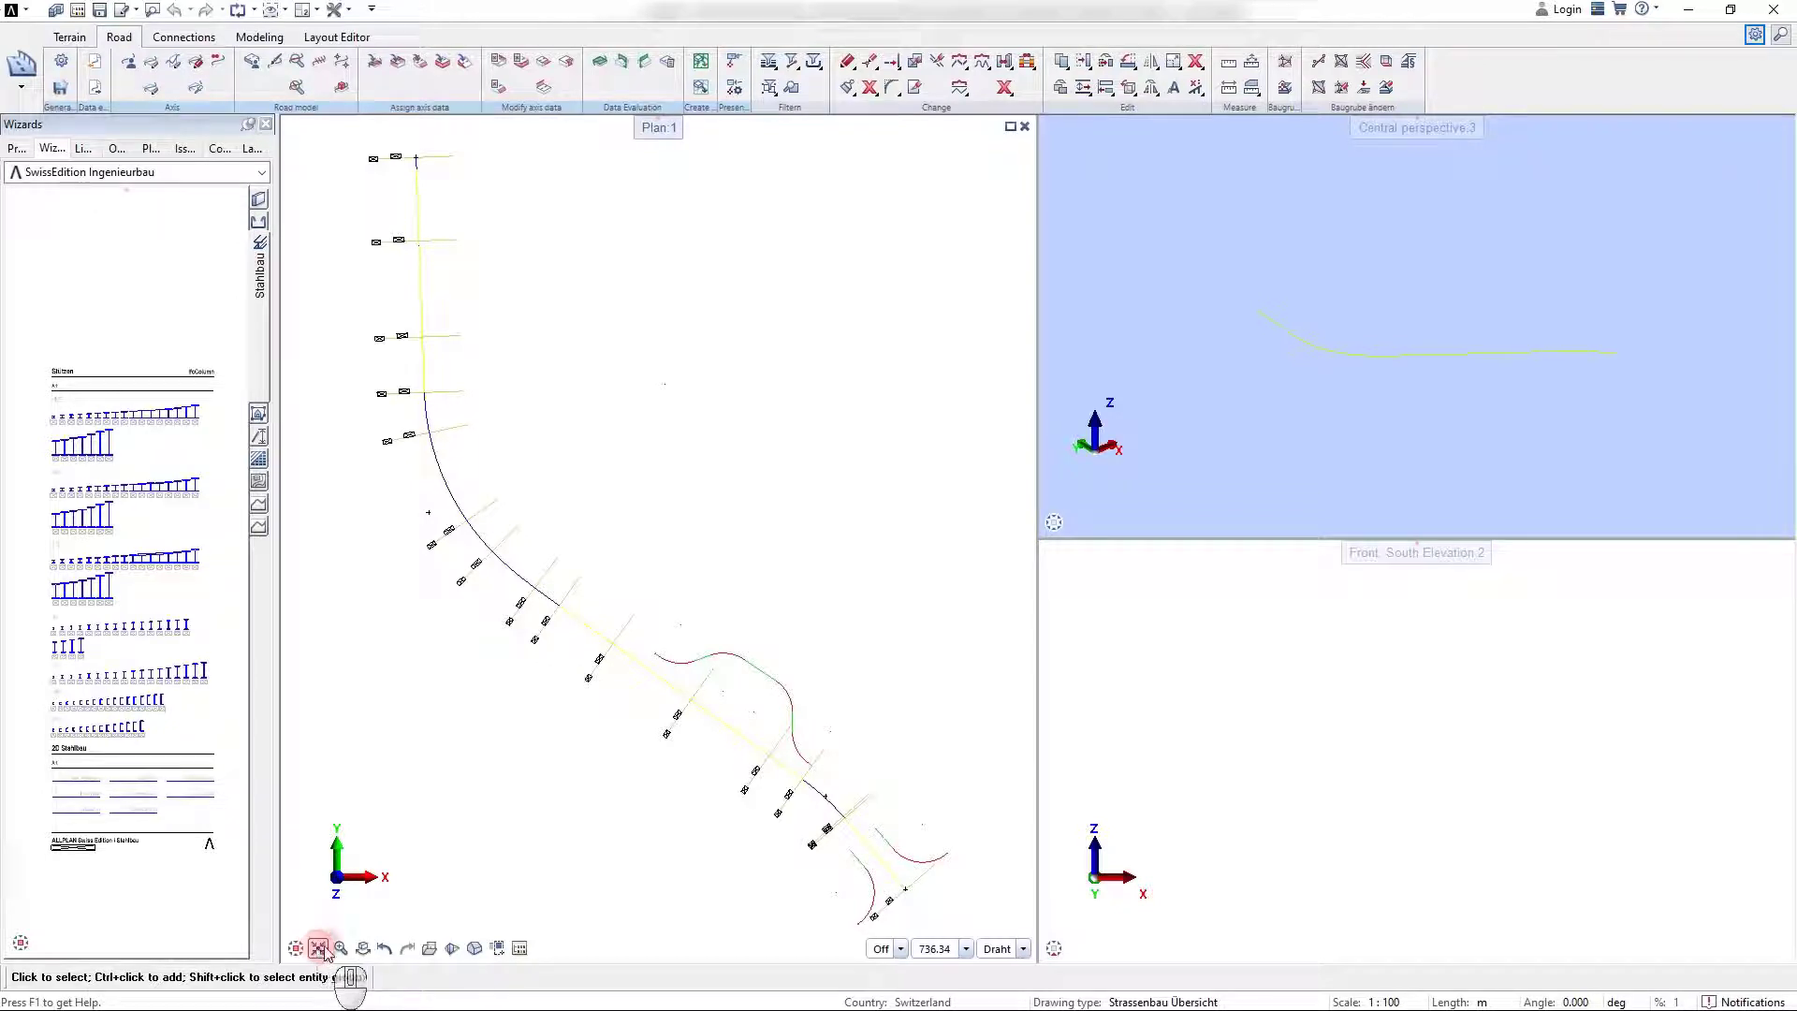
# Launch Set land requirement templates from the Road tab's Assign axis data group.
pyautogui.click(250, 87)
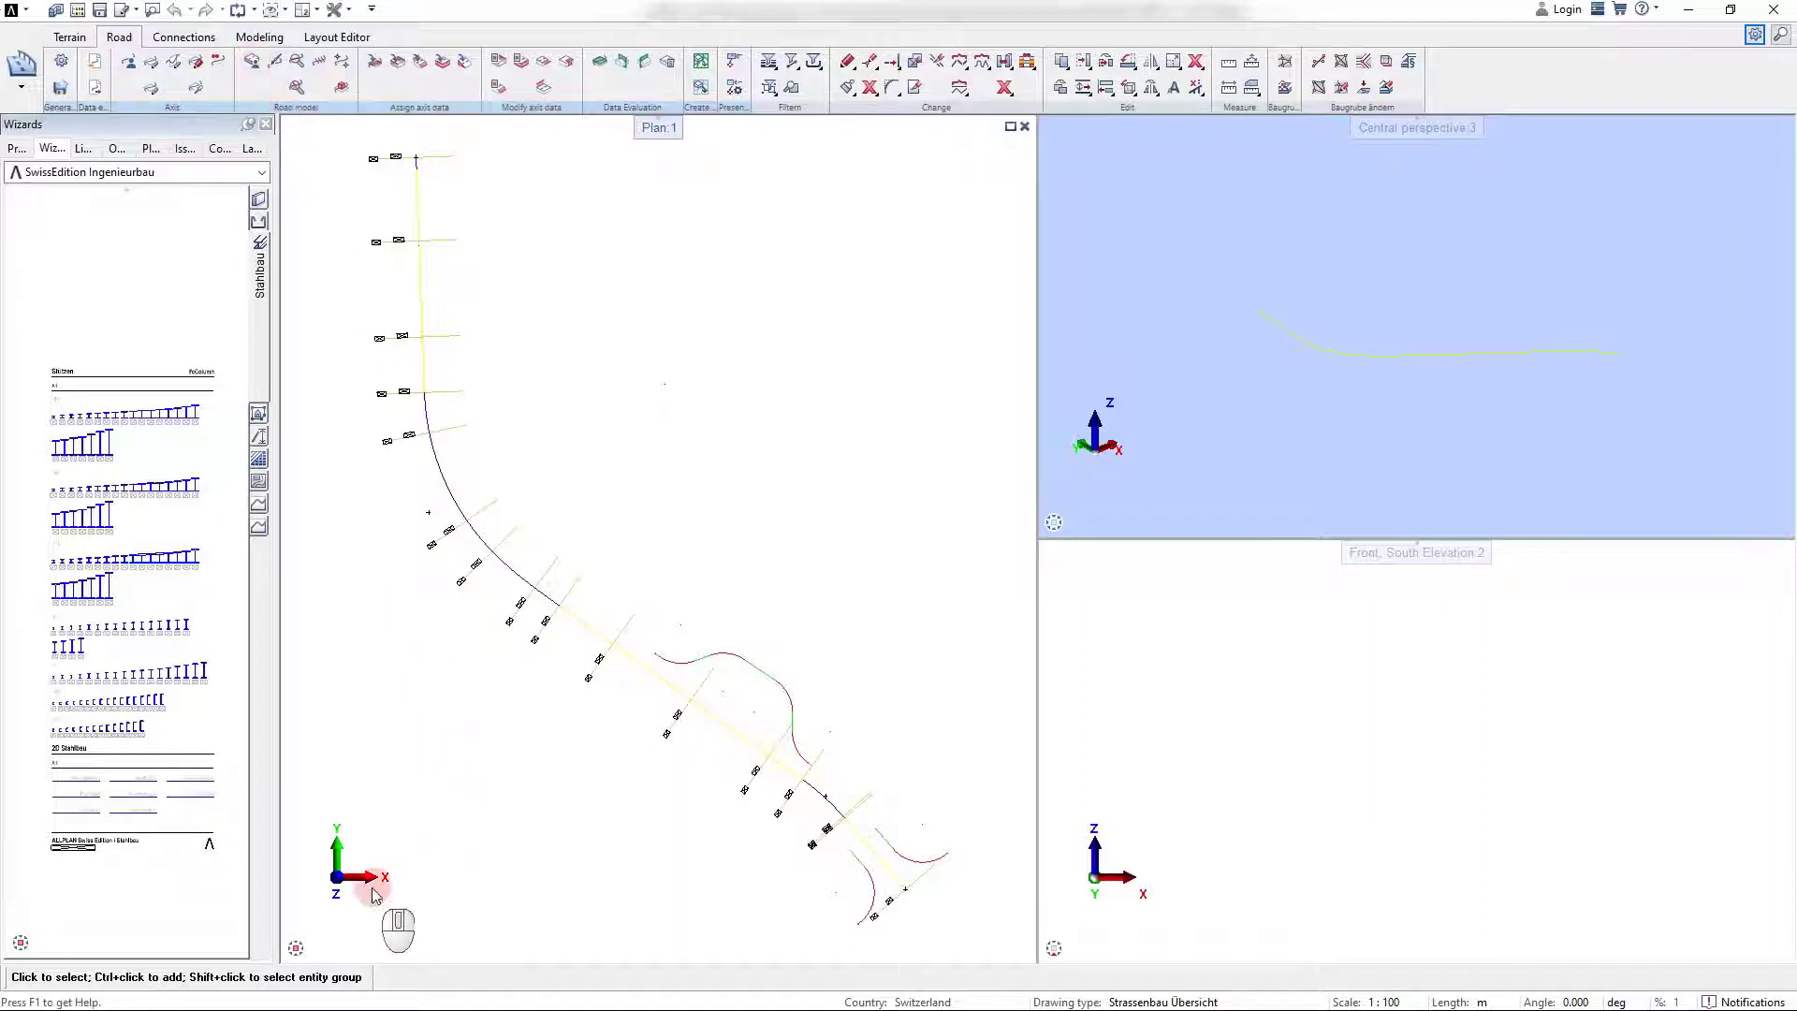
# Add a road data range spanning Achse 1 from its start (0.00) to its end (197.39).
pyautogui.click(375, 67)
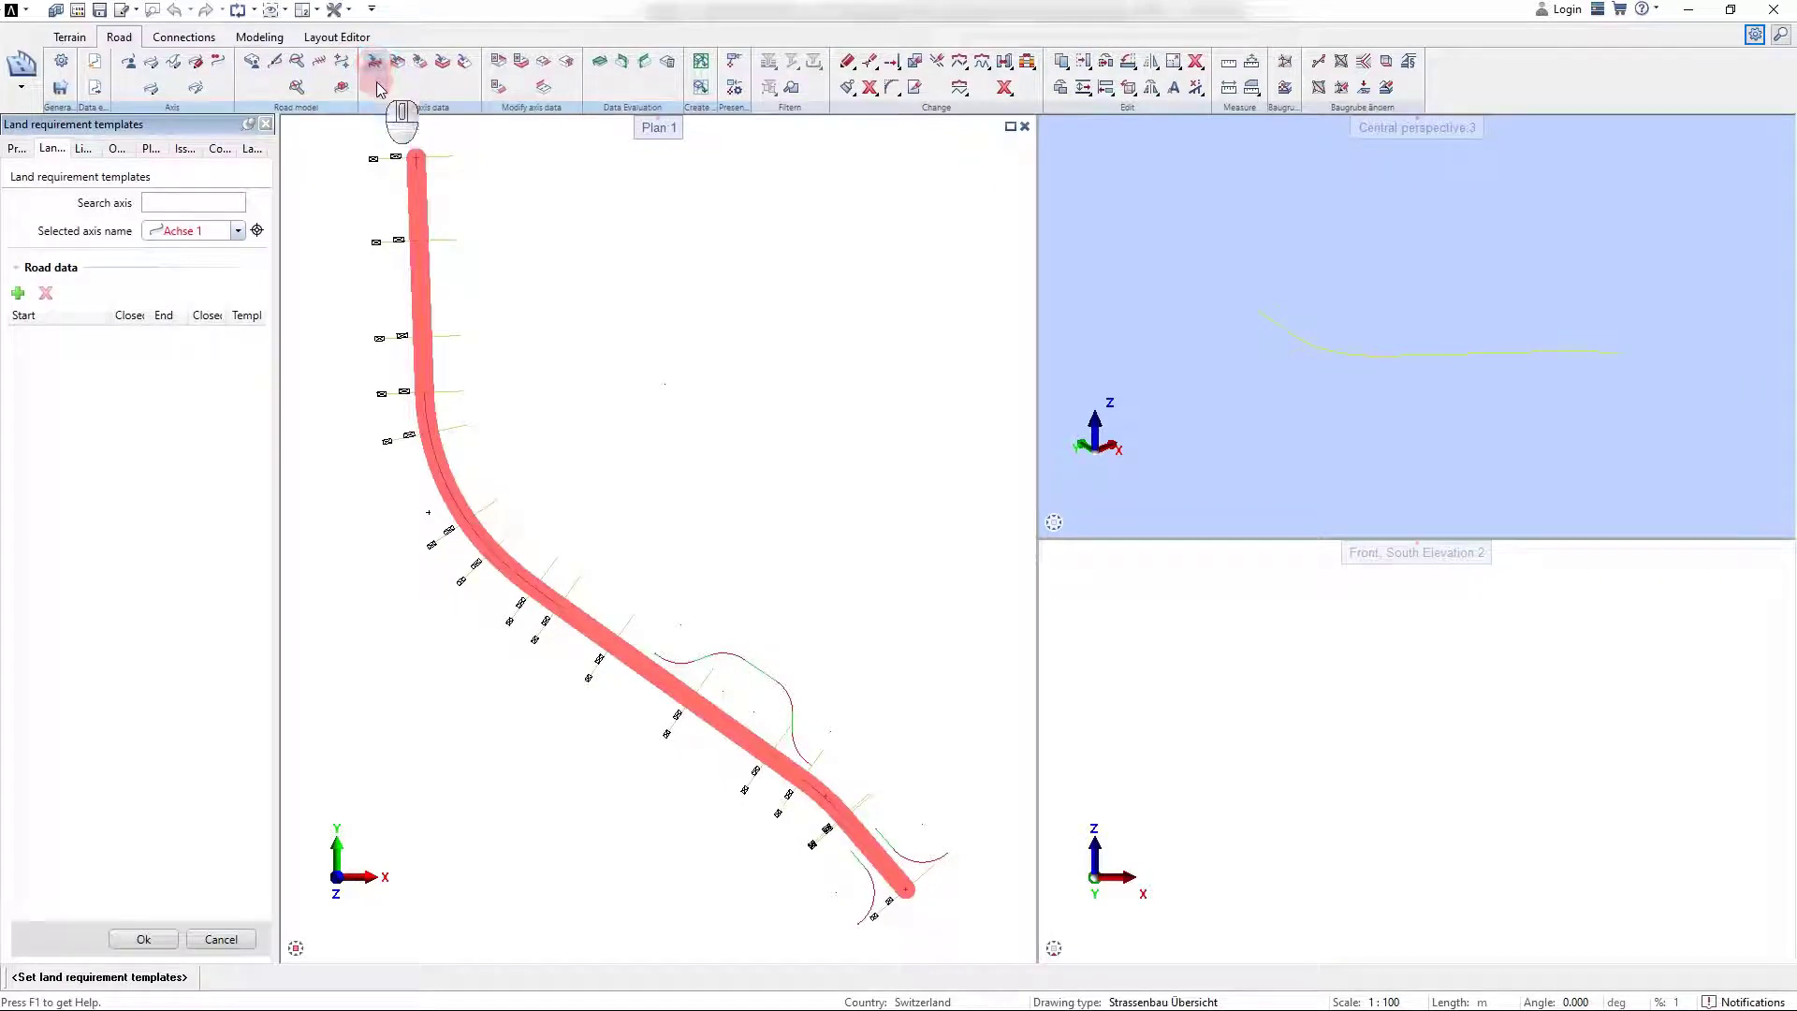
pyautogui.click(19, 294)
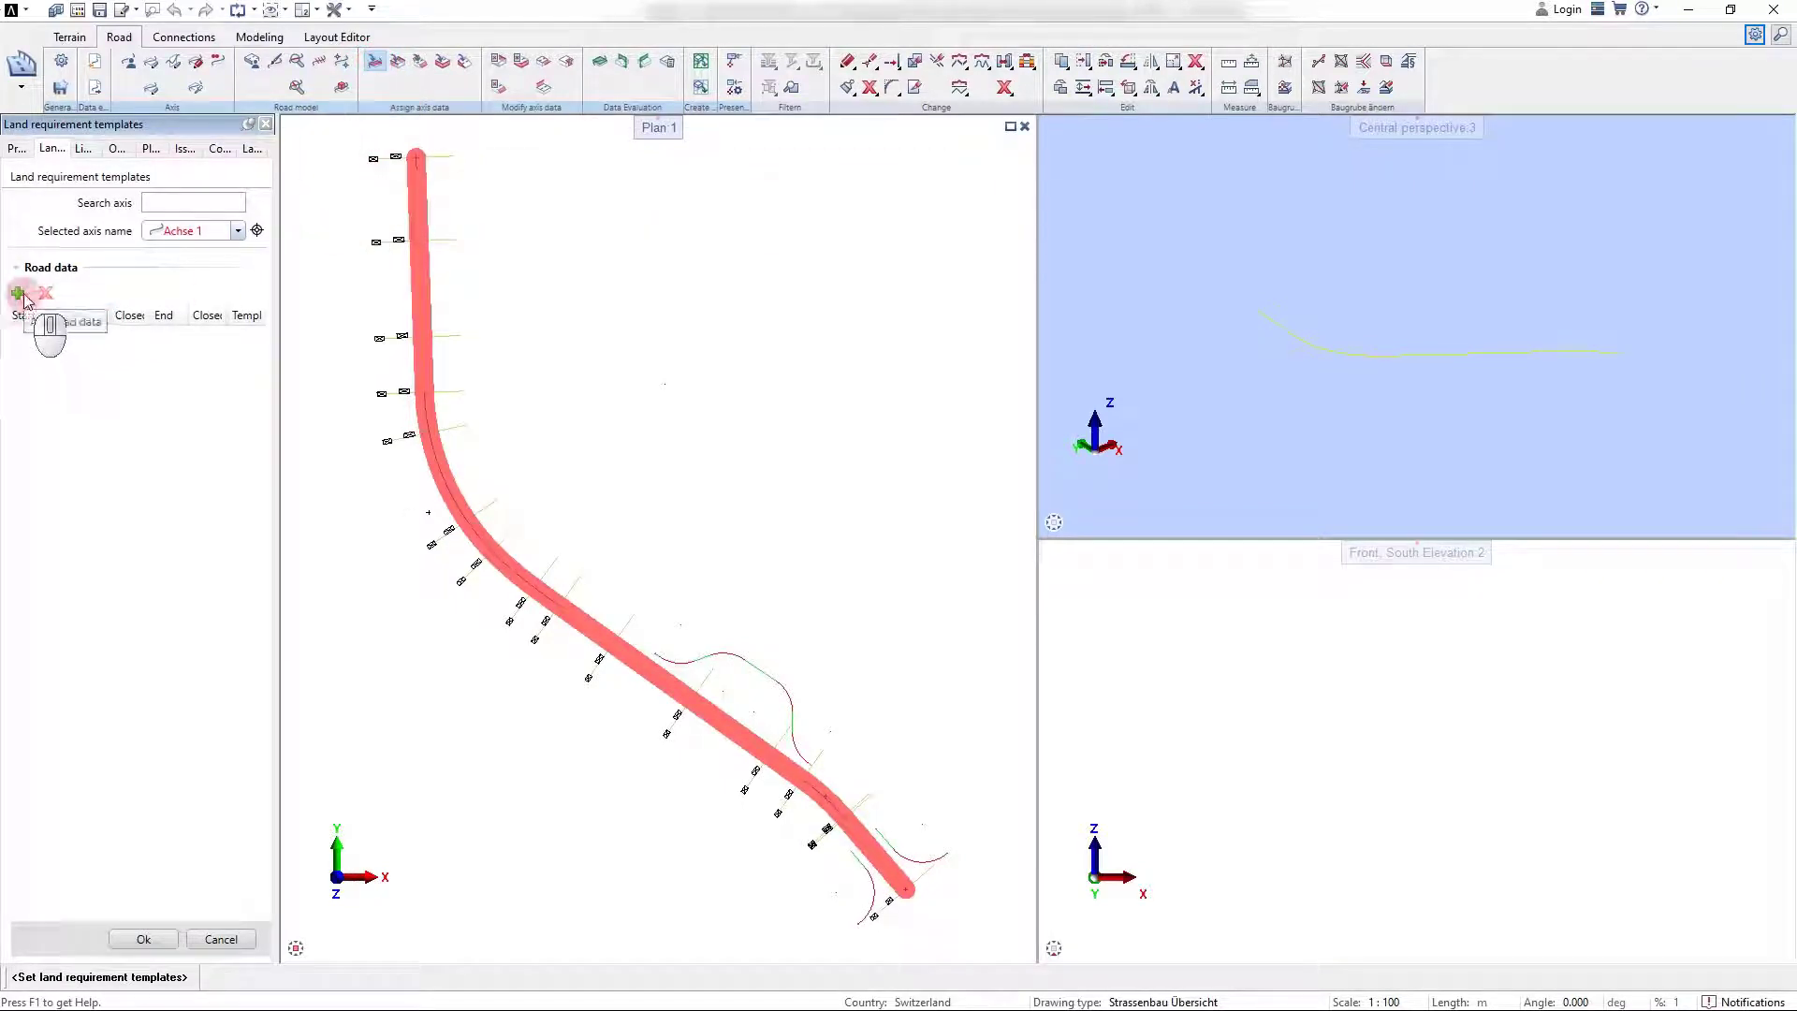
pyautogui.click(189, 234)
pyautogui.click(189, 234)
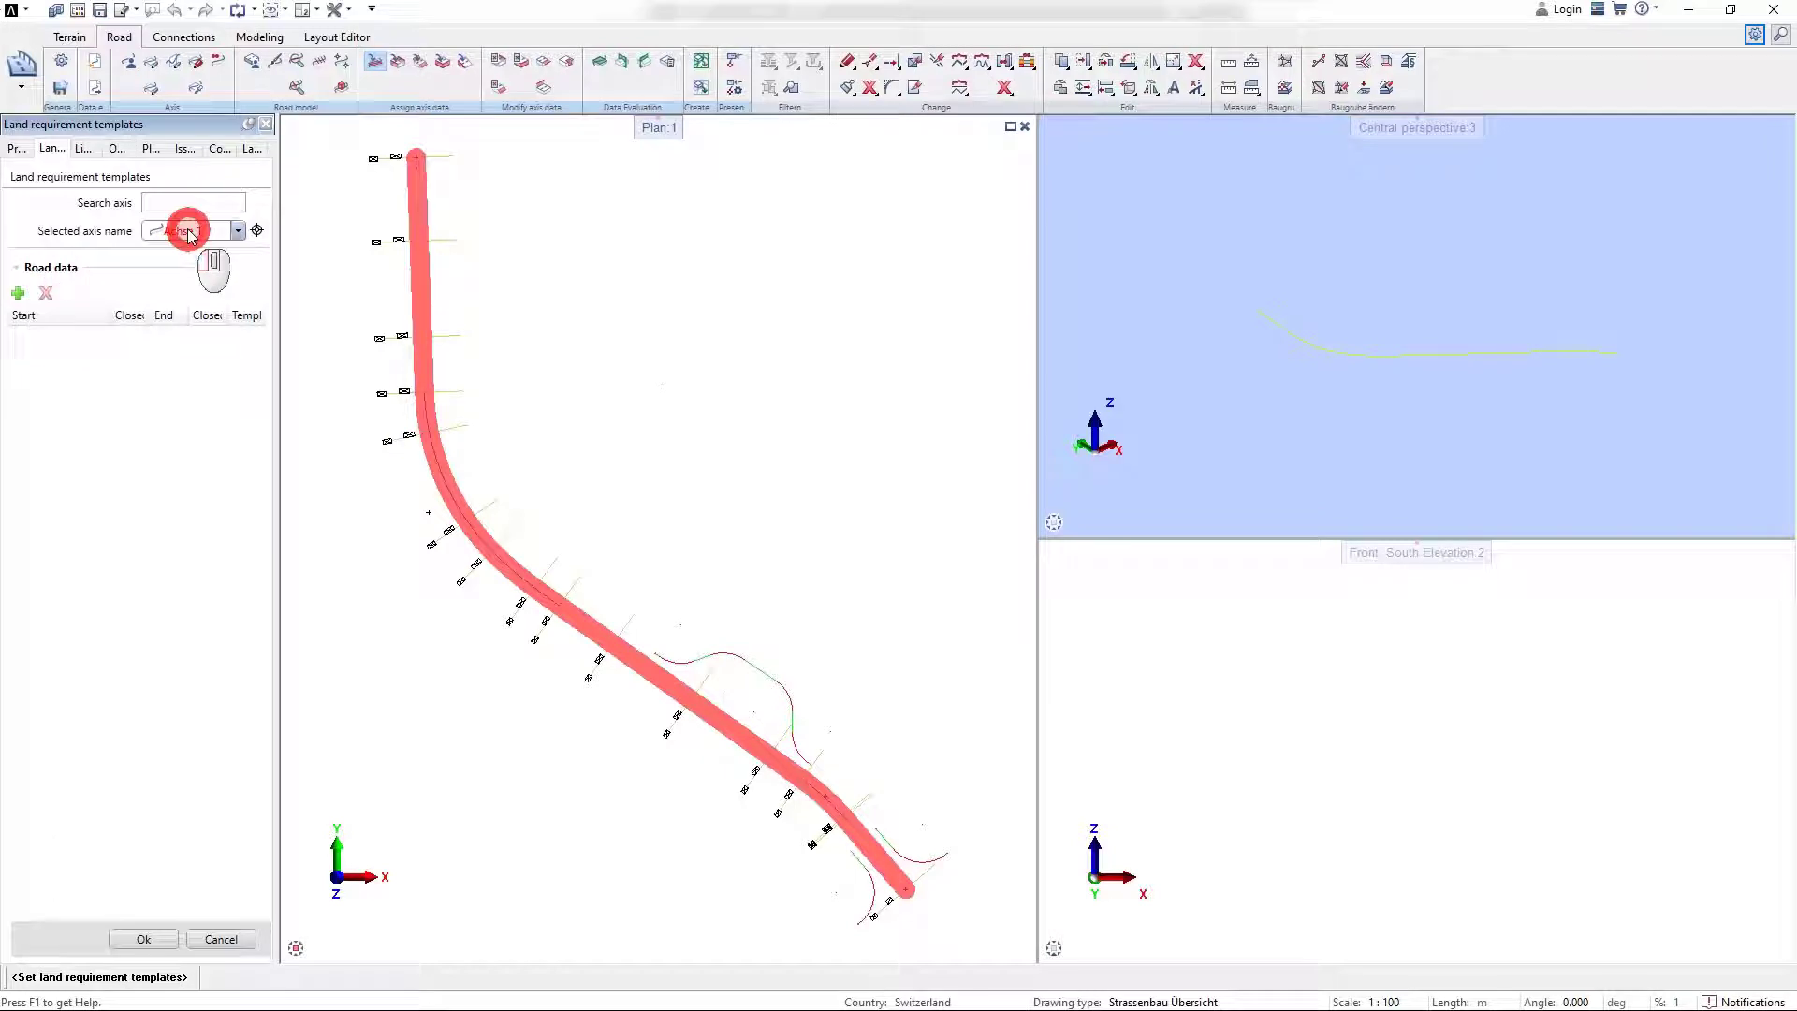
pyautogui.click(21, 294)
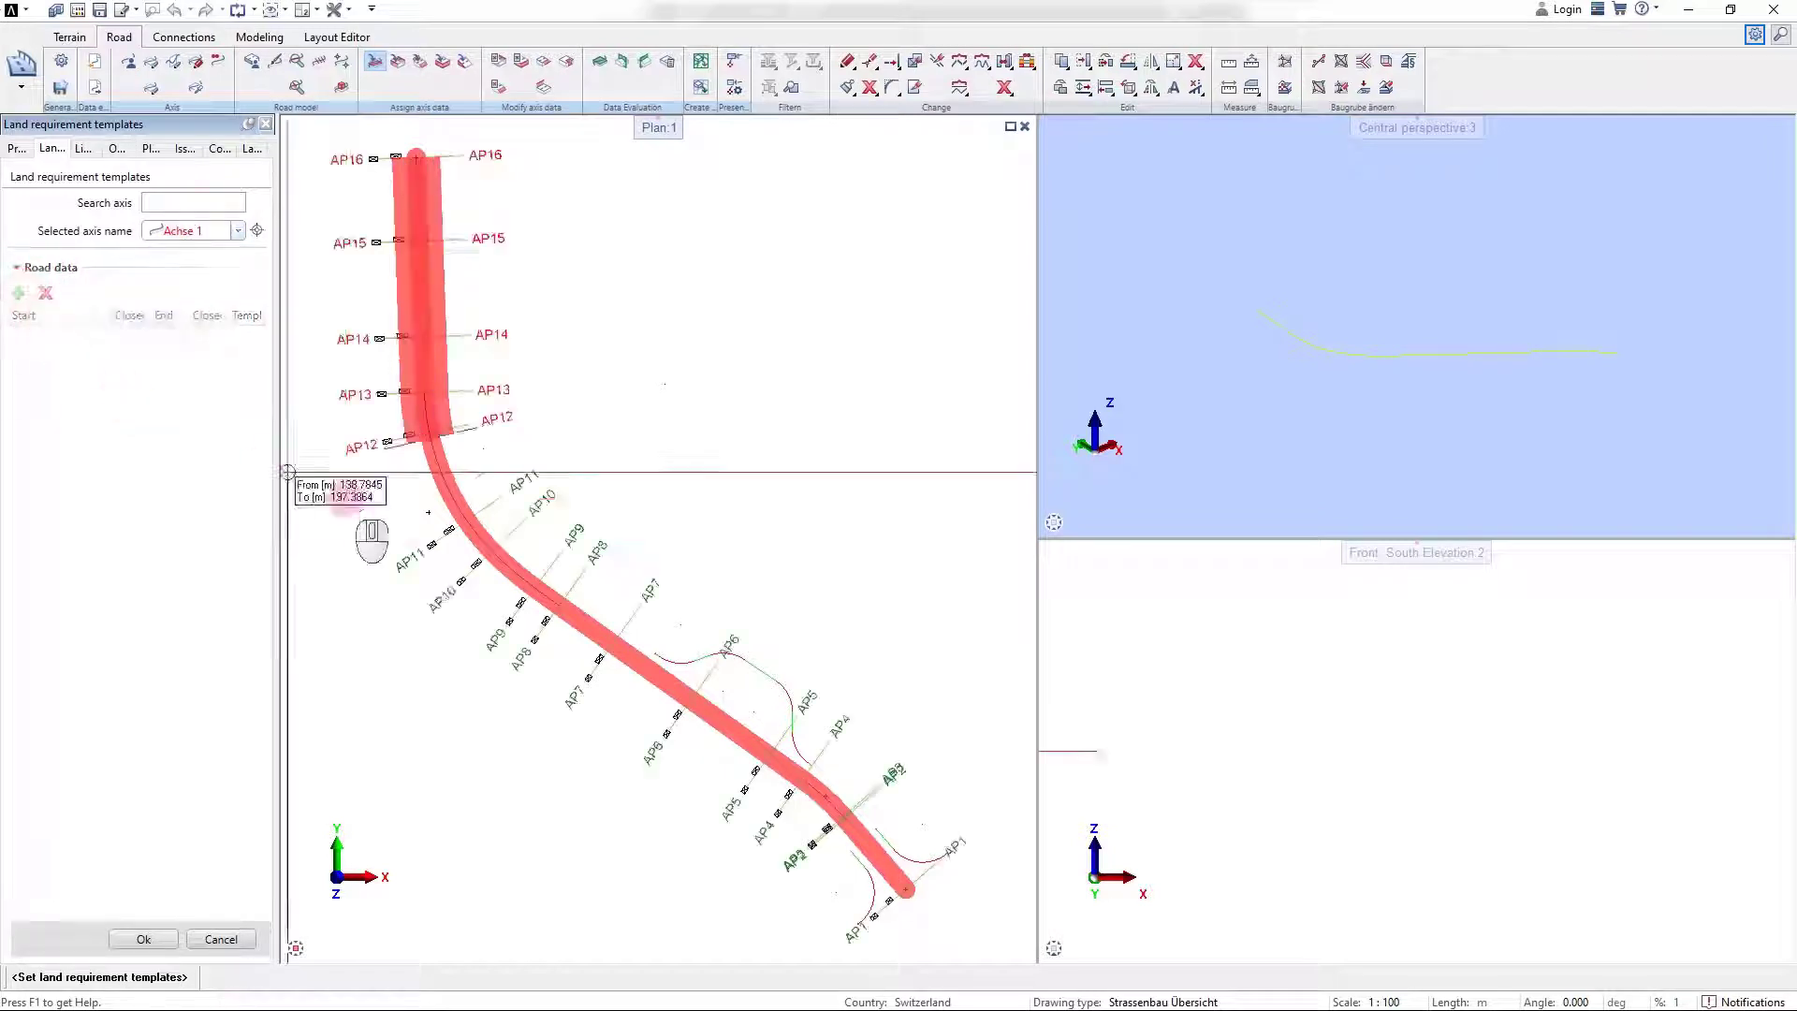
pyautogui.click(902, 896)
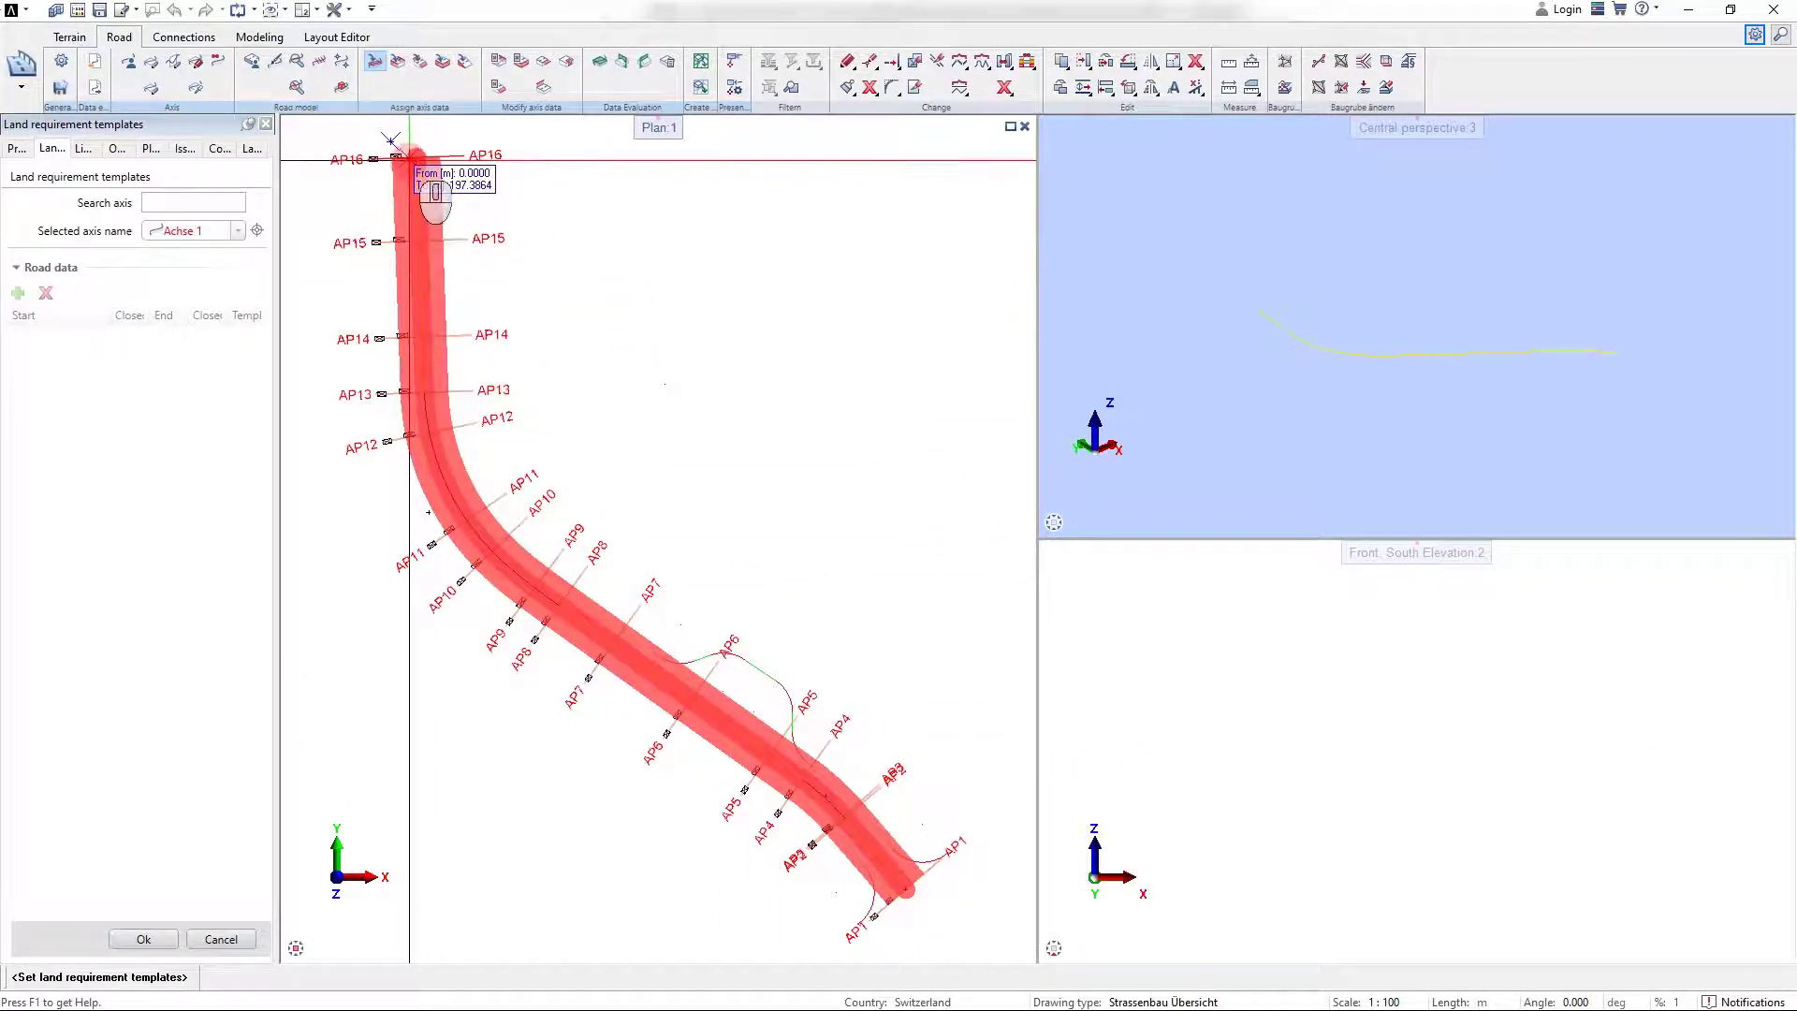
pyautogui.click(413, 157)
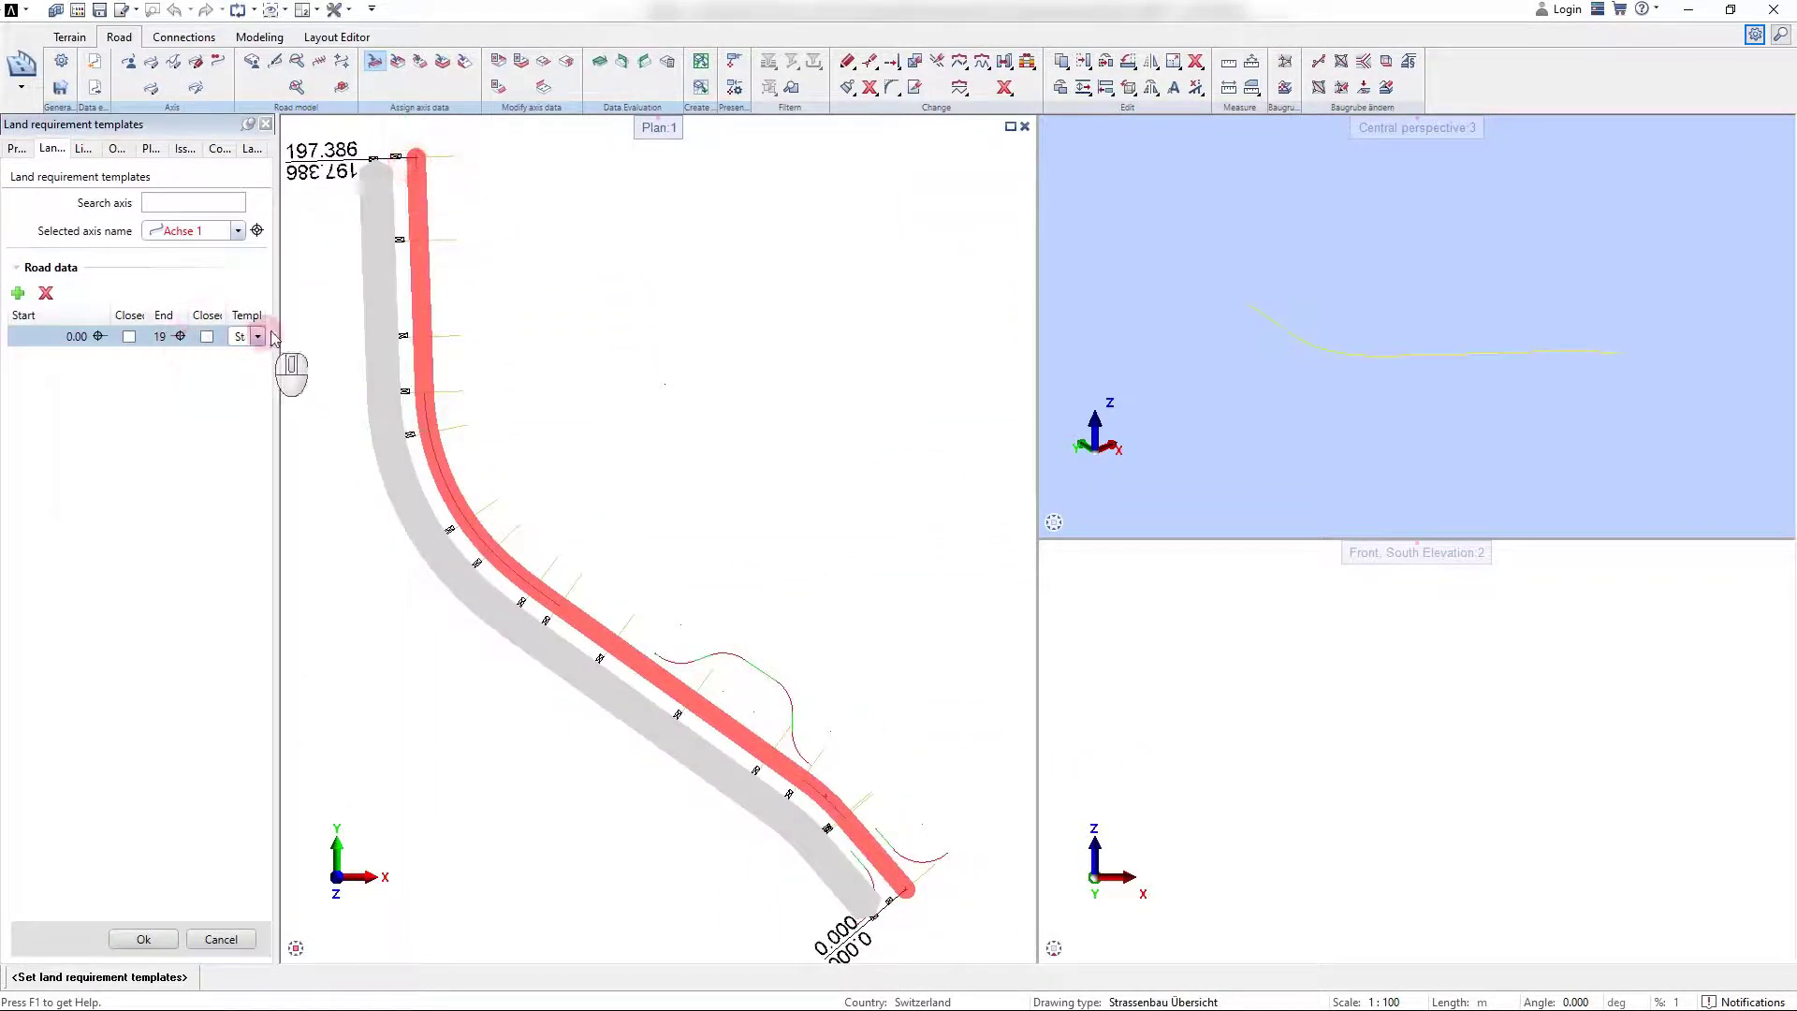
# Close the range at both ends, choose the Zubringer land requirement template and confirm.
pyautogui.moveTo(281, 335); pyautogui.dragTo(355, 342)
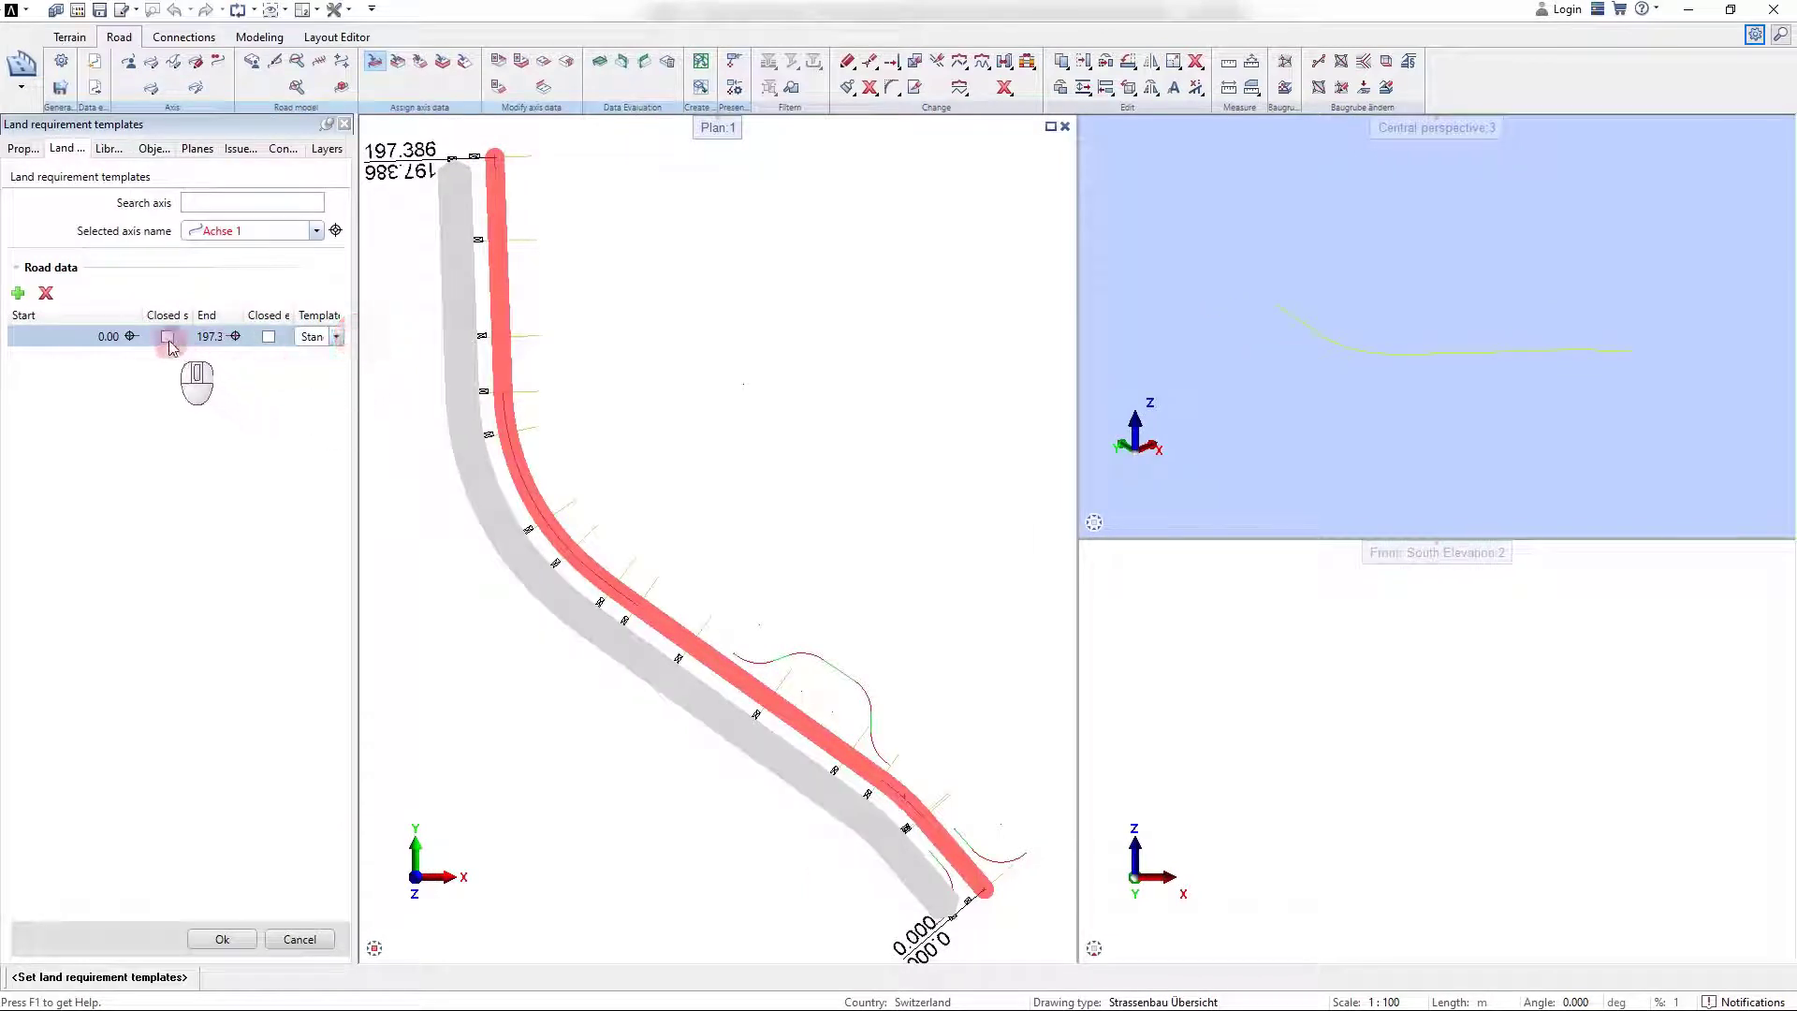
pyautogui.click(169, 338)
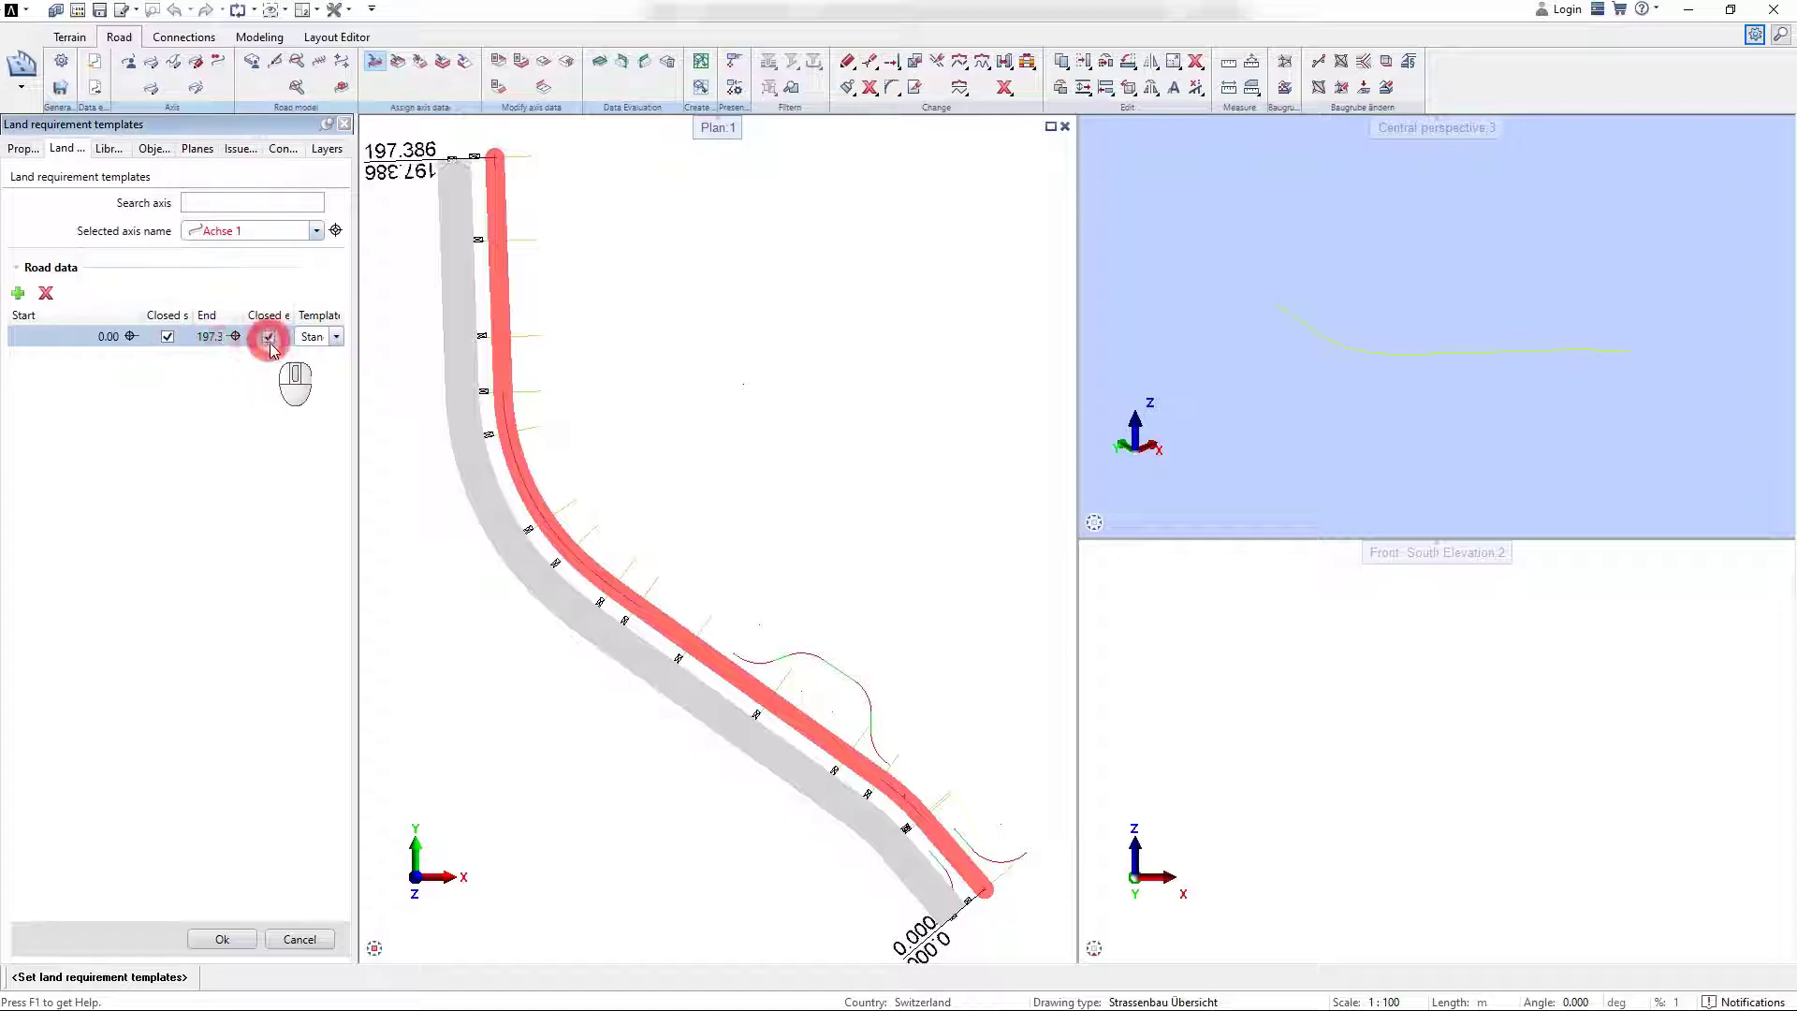
pyautogui.click(337, 339)
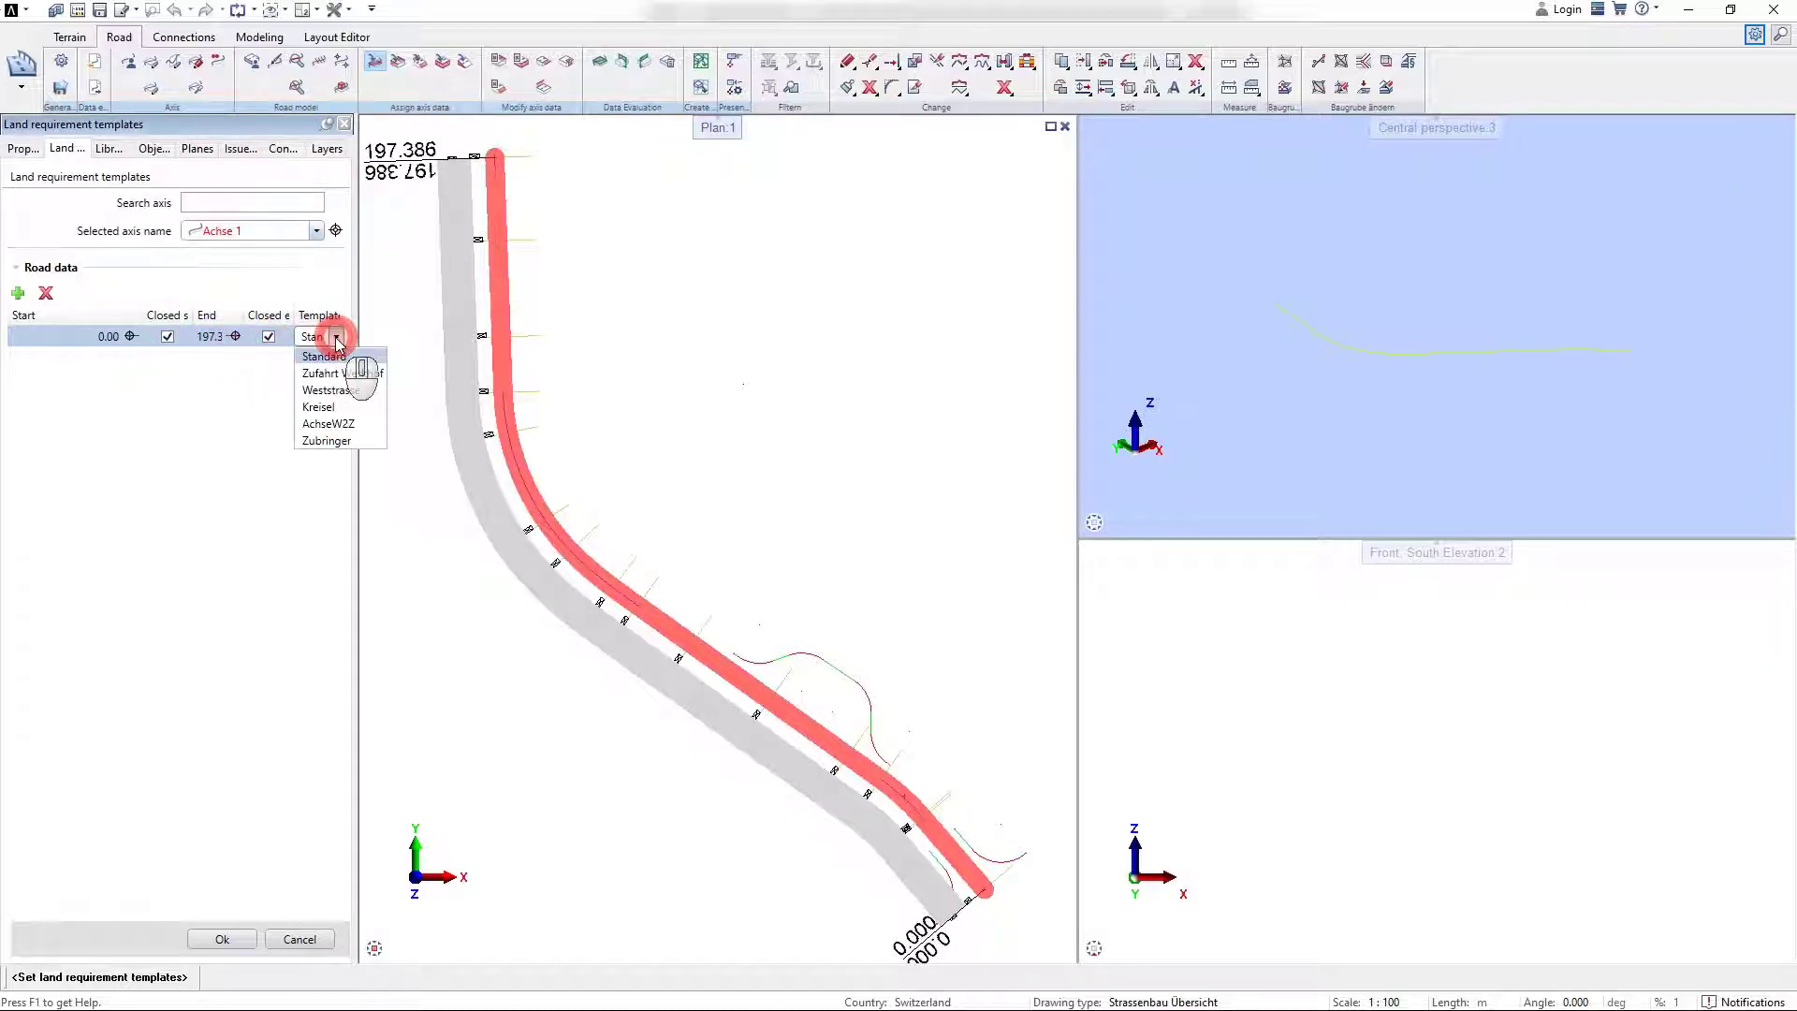
pyautogui.click(335, 442)
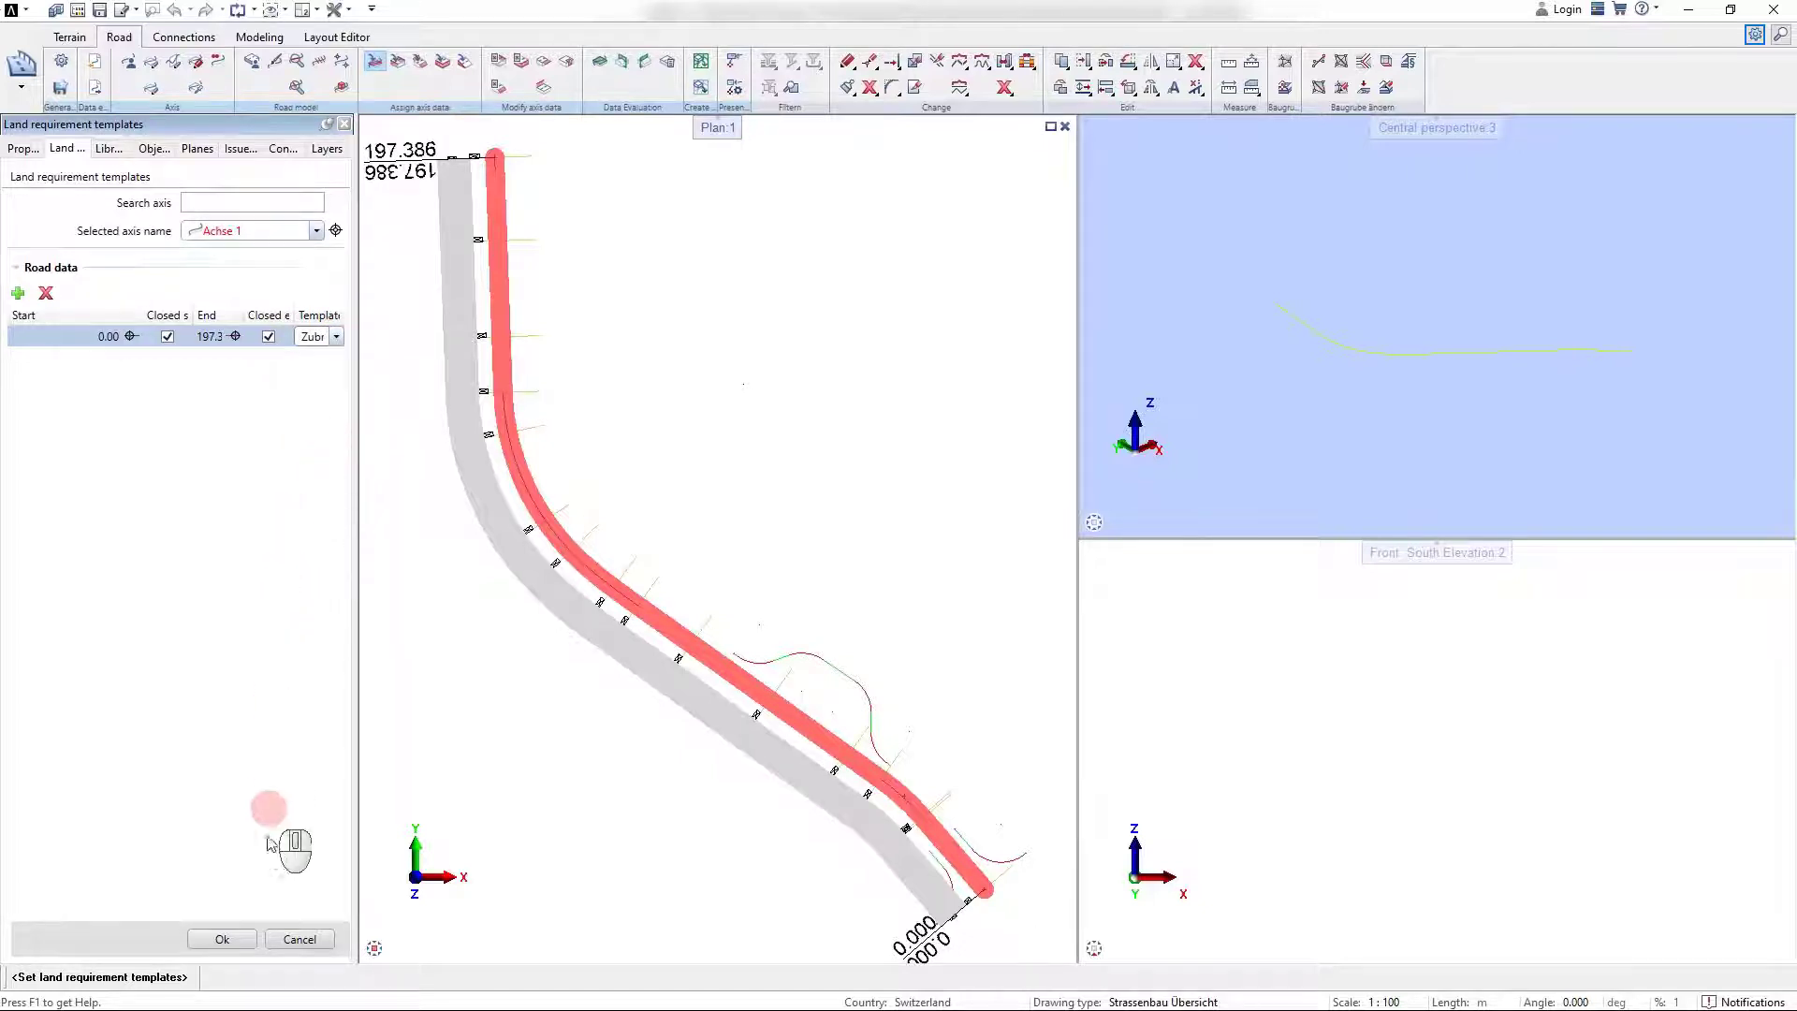
pyautogui.click(225, 939)
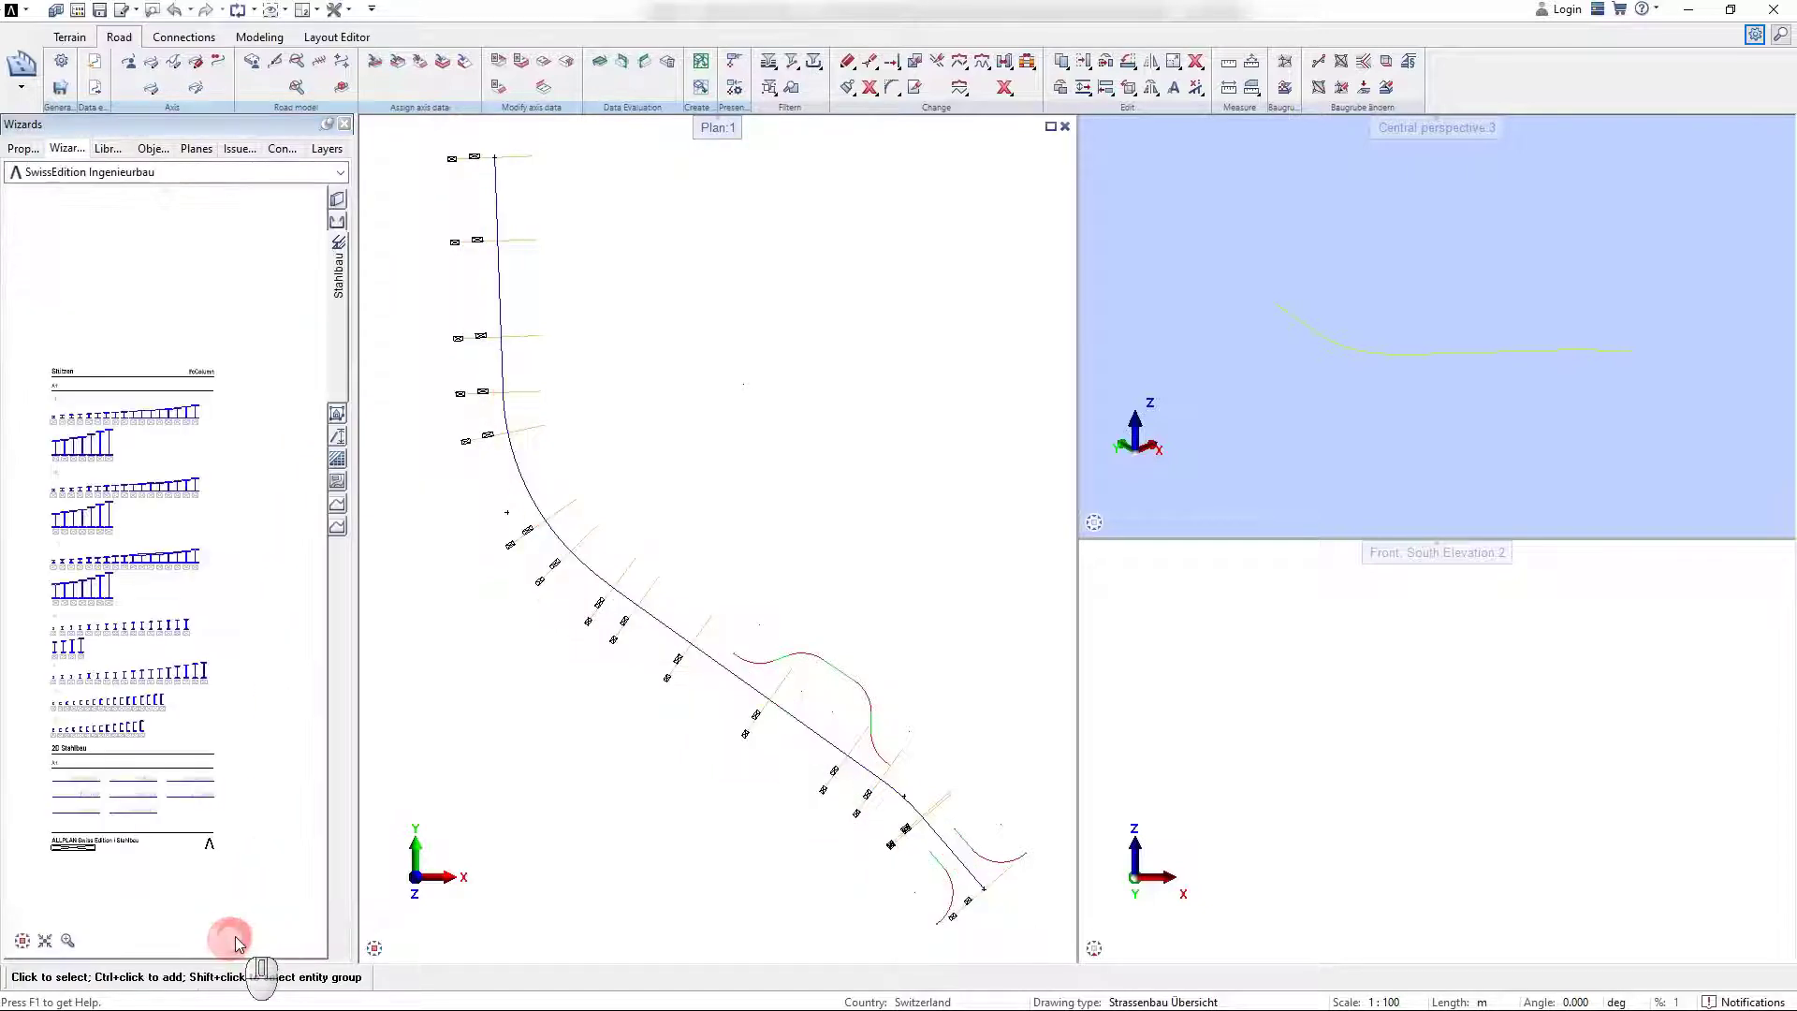
# Add a closed left-roadside Zubringer cross section range over Achse 1 and copy it to the right.
pyautogui.click(398, 62)
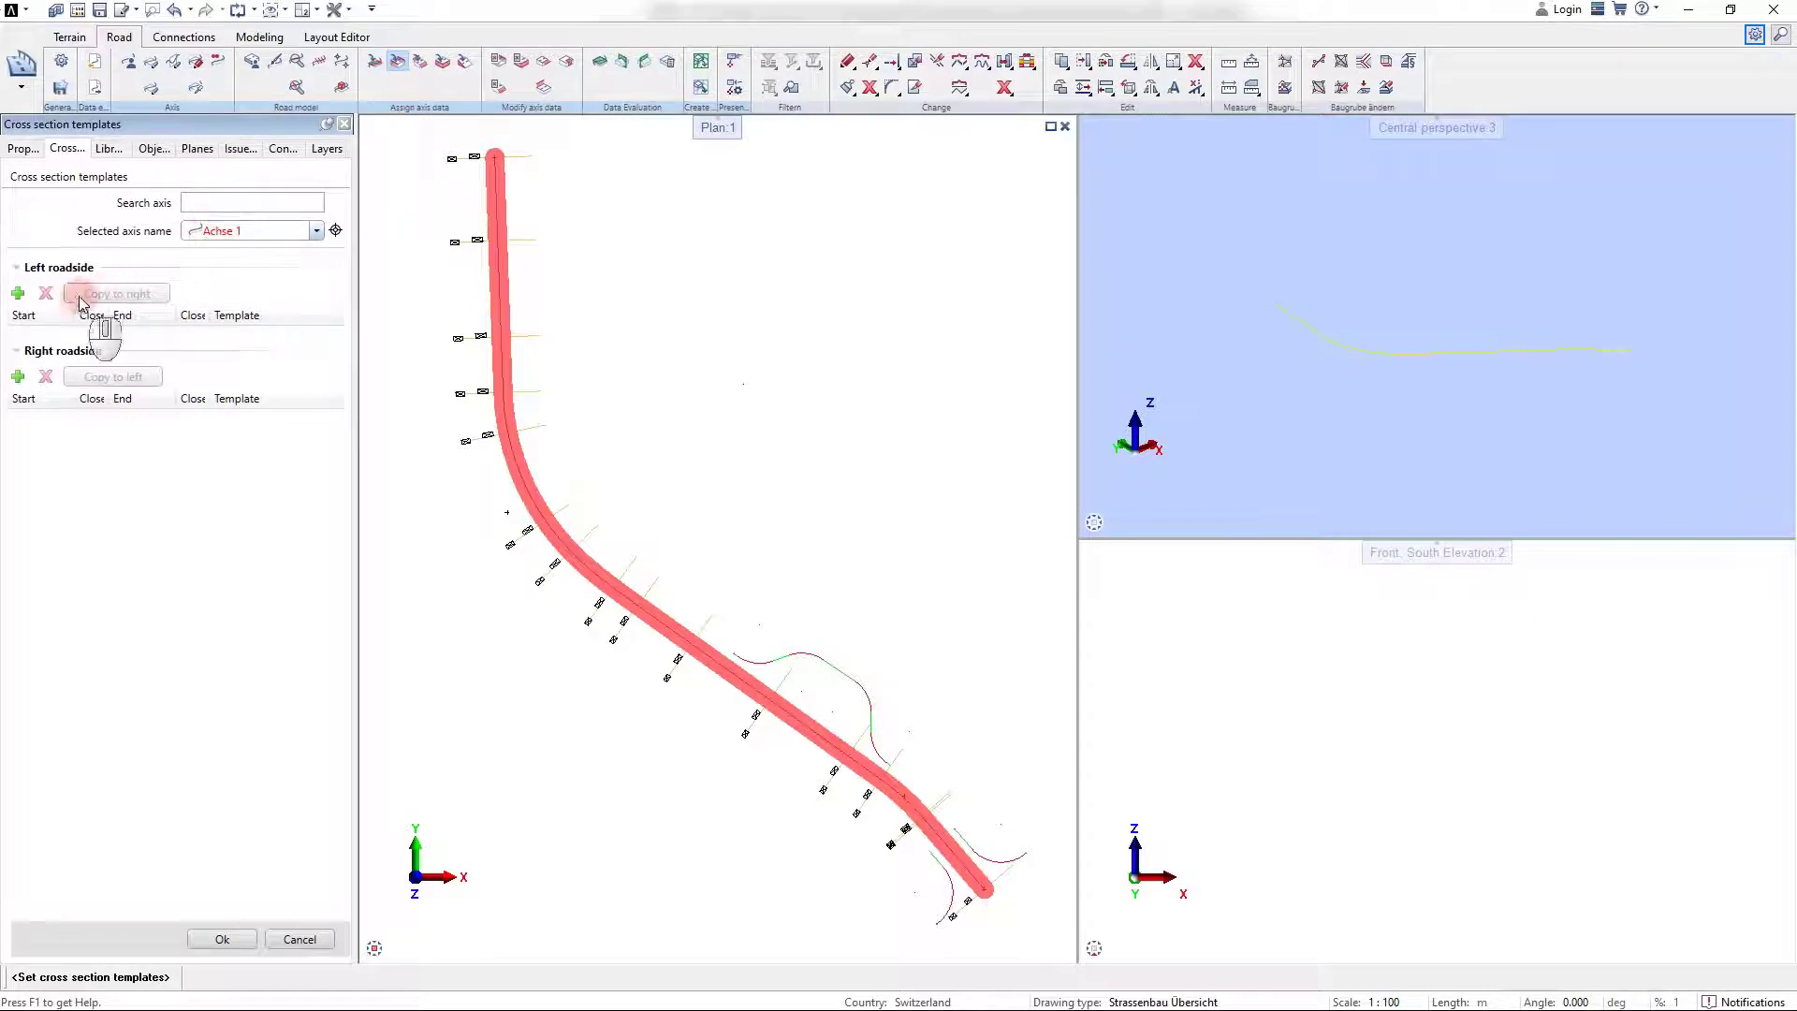
pyautogui.click(18, 293)
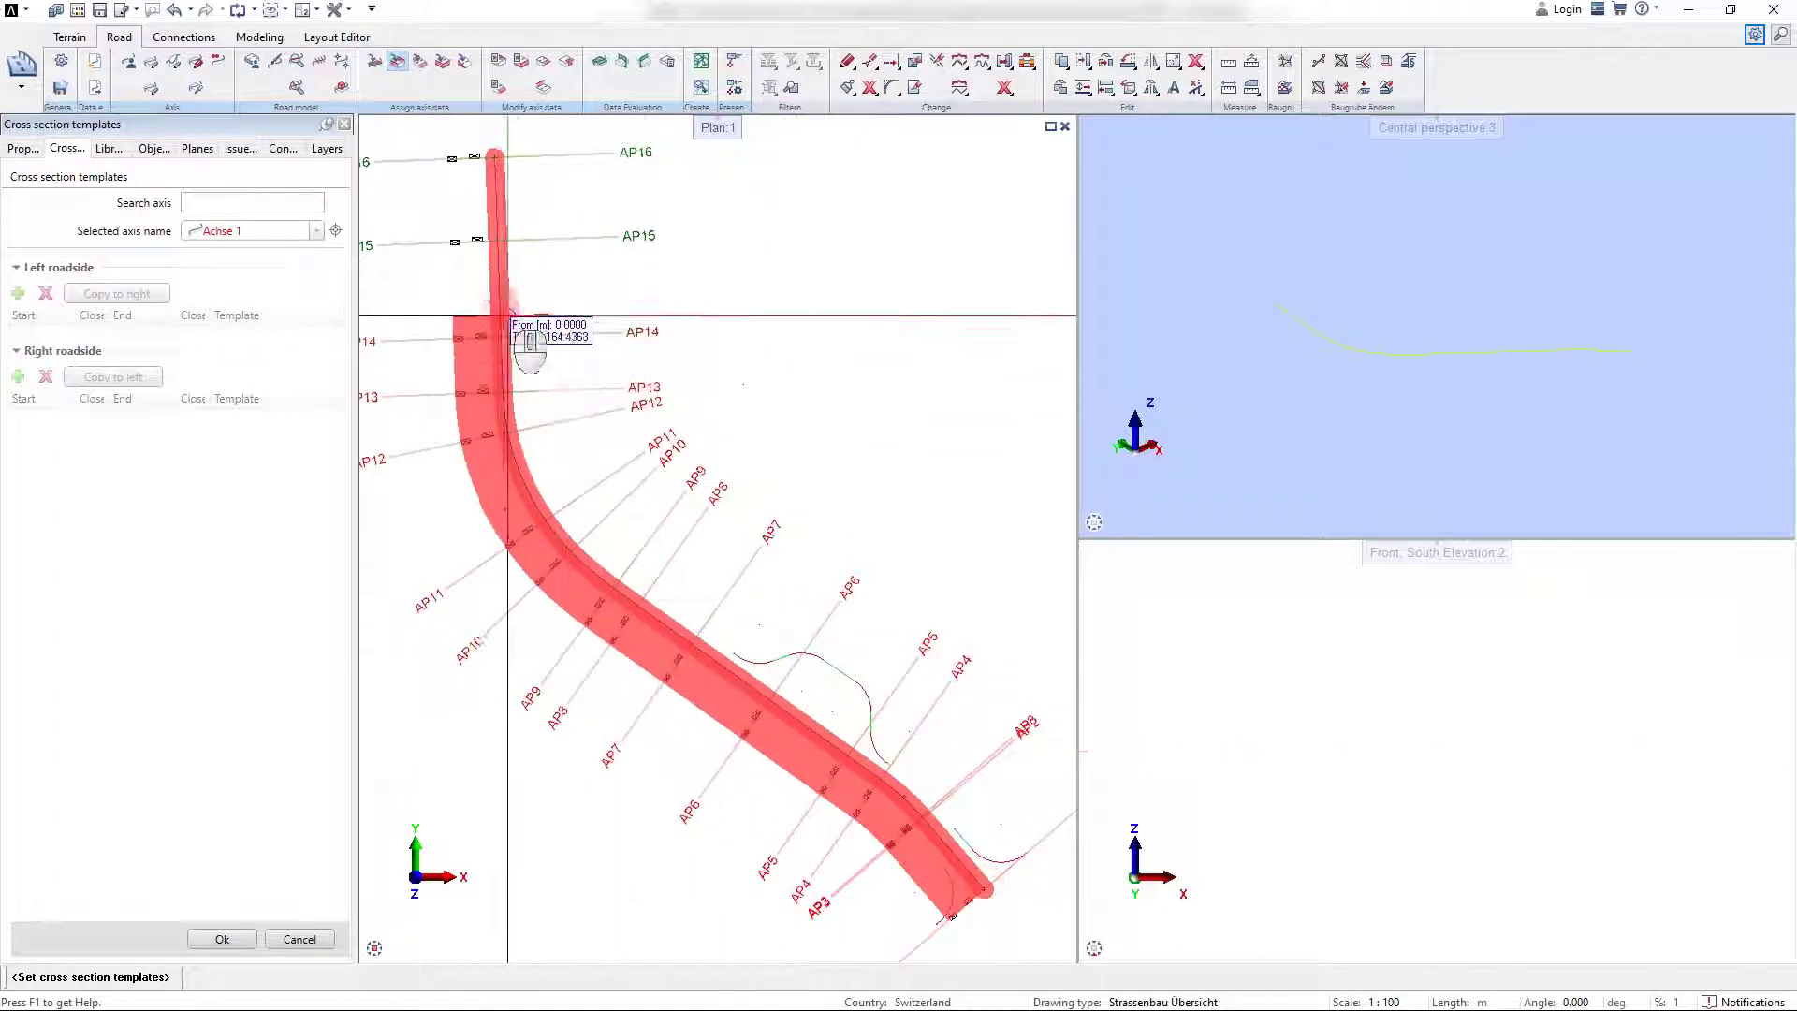
pyautogui.click(477, 136)
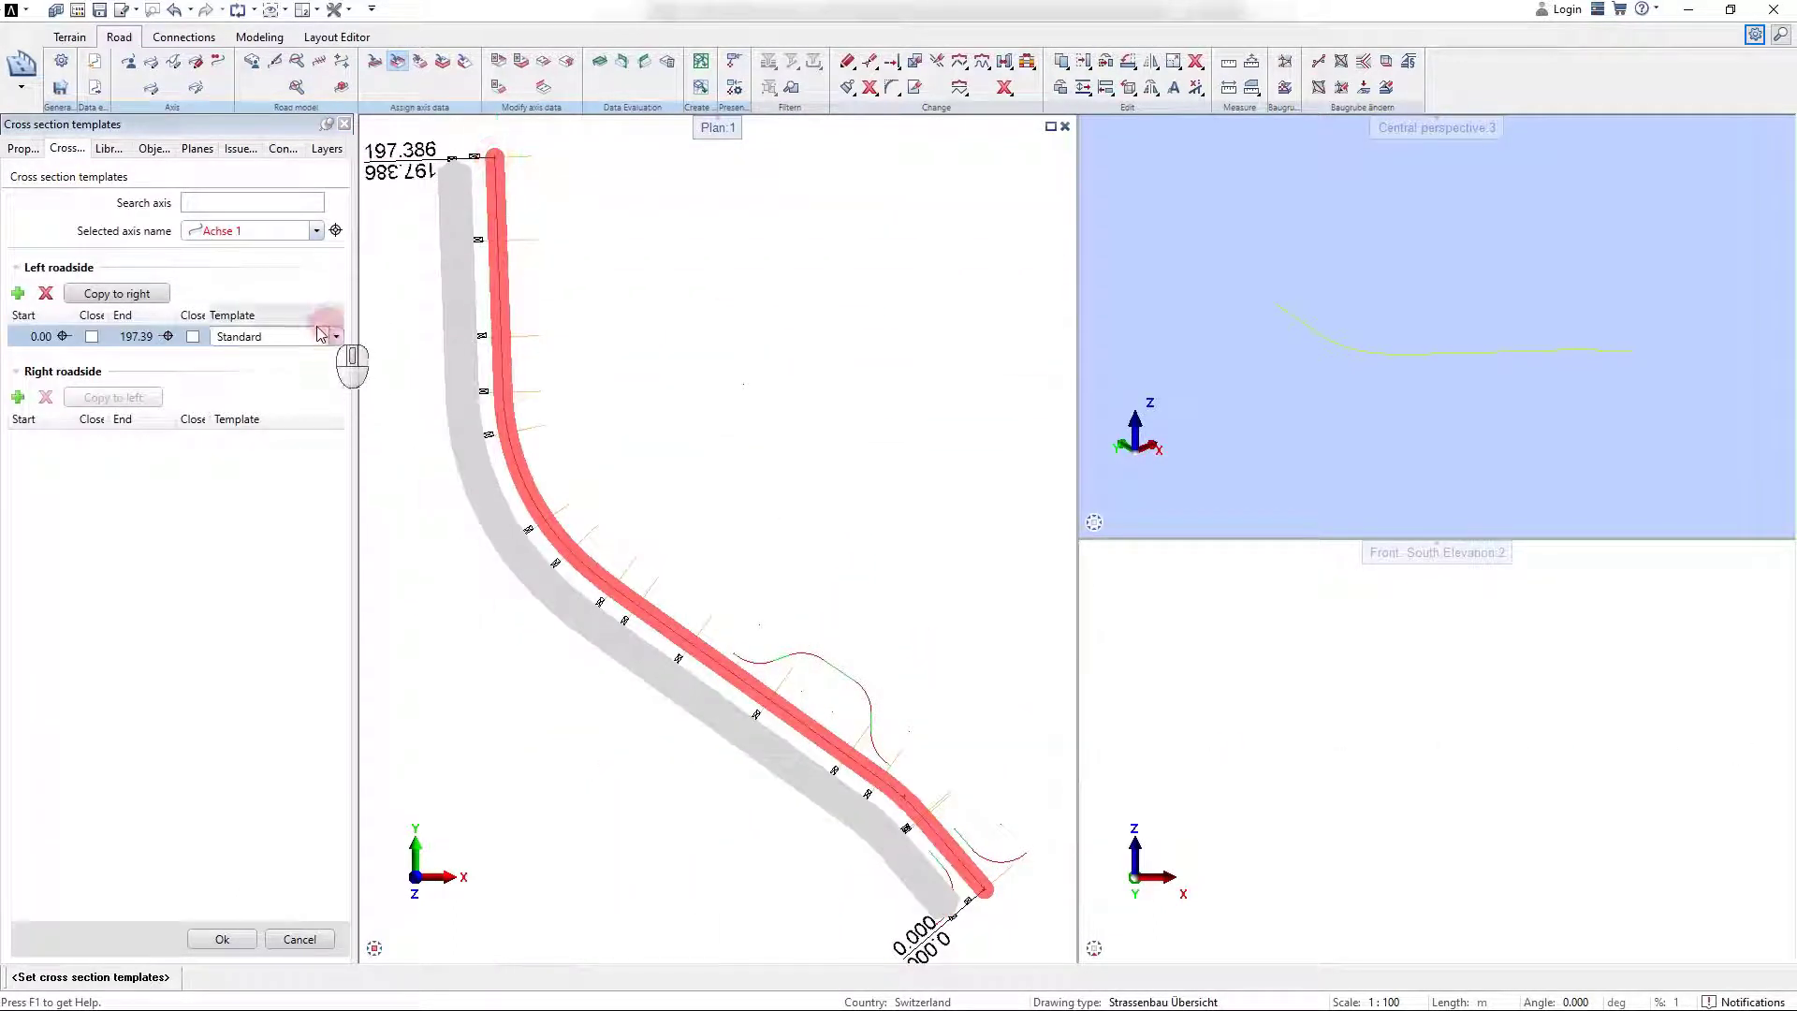
pyautogui.click(92, 337)
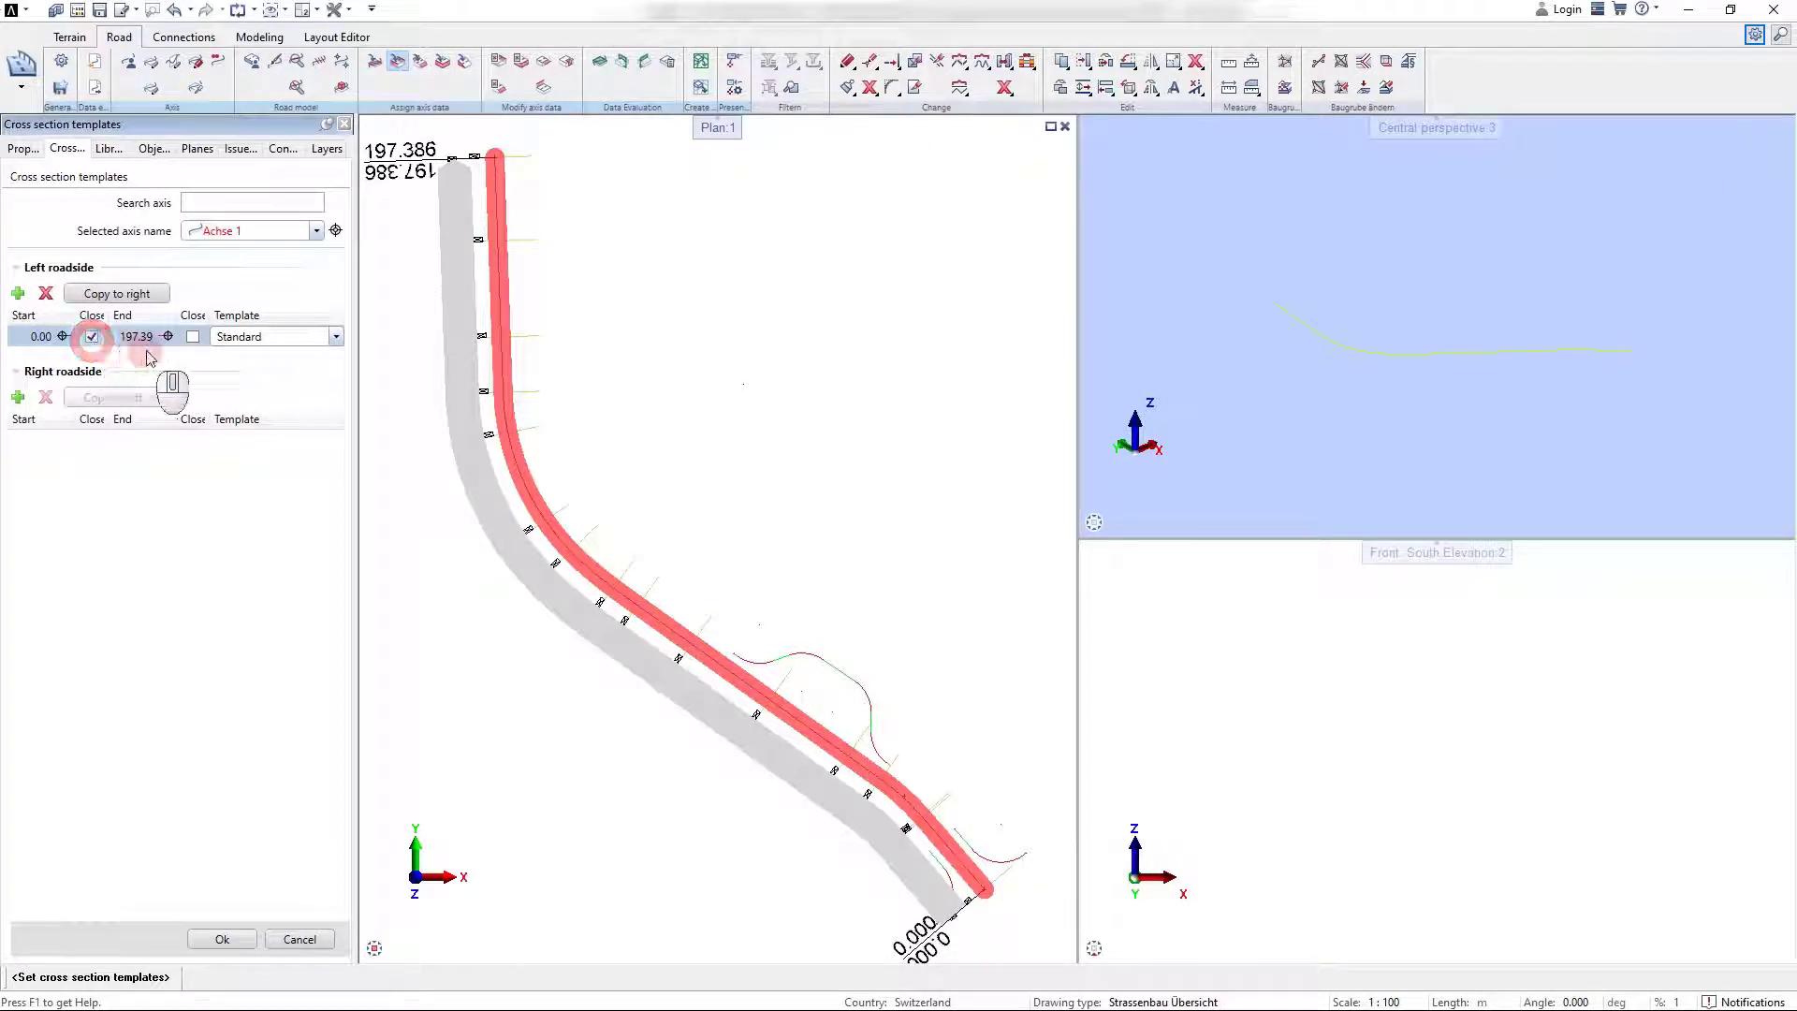
pyautogui.click(193, 337)
pyautogui.click(333, 335)
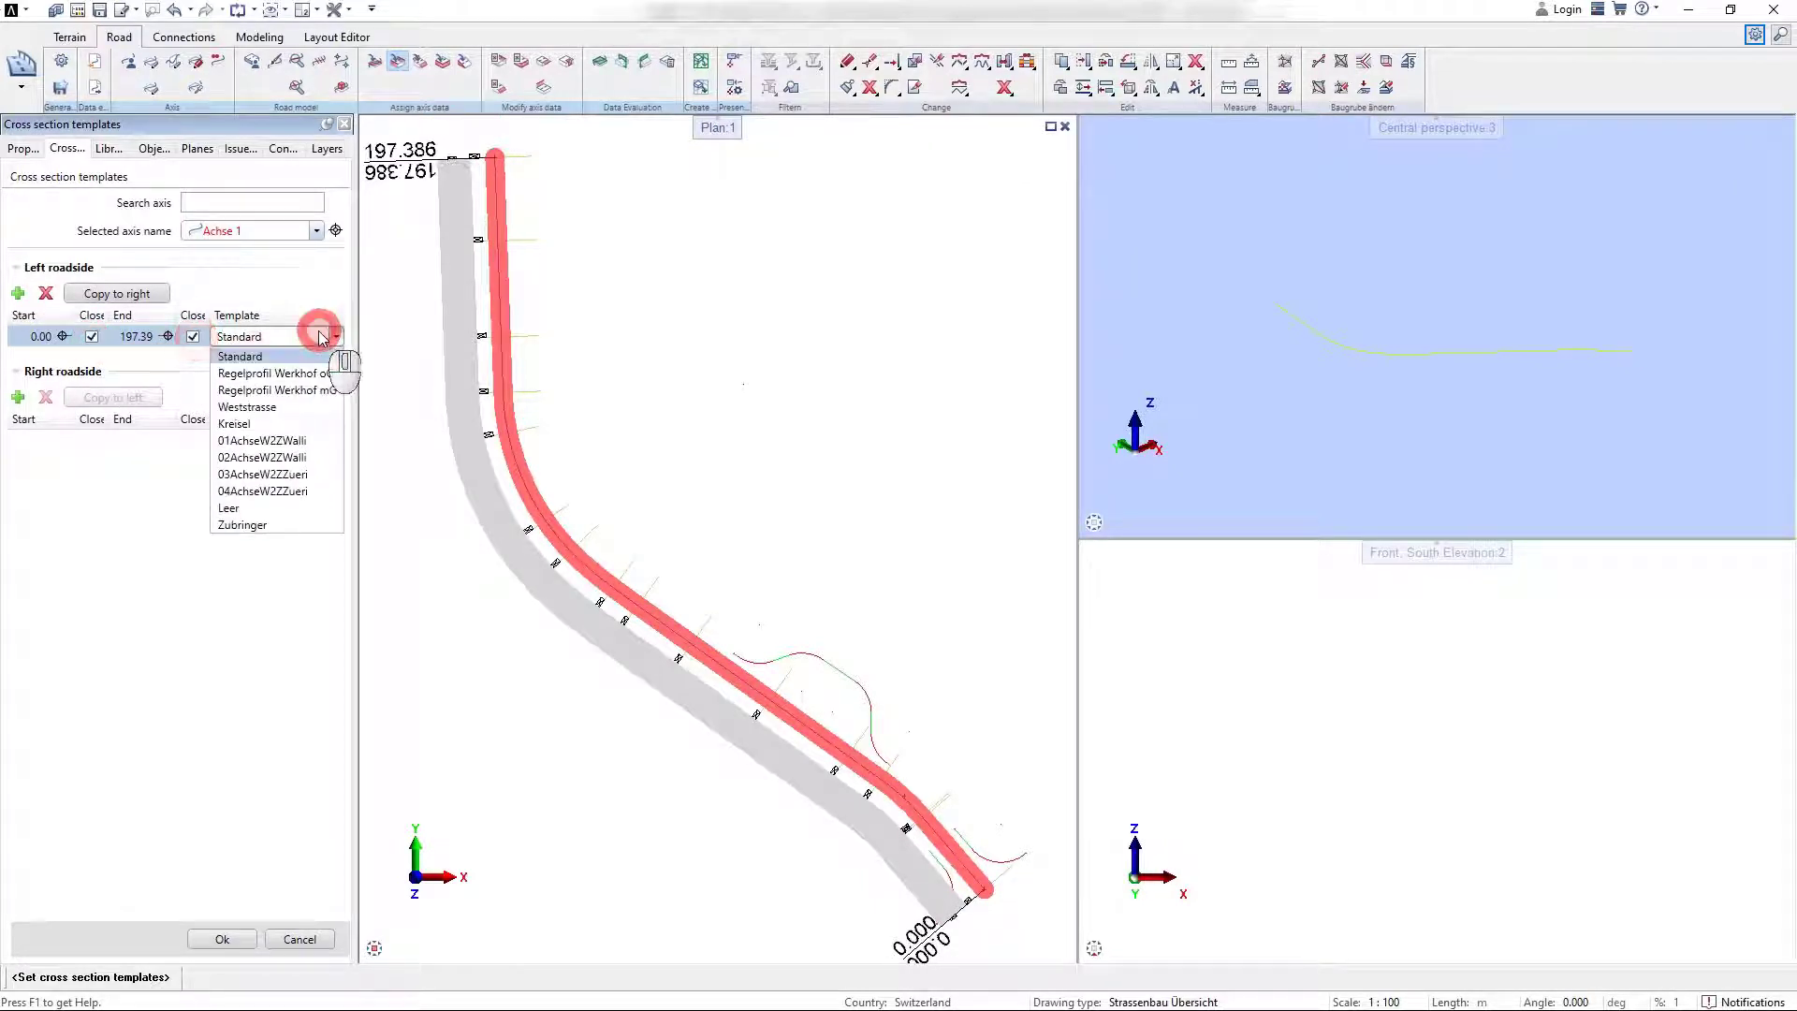
pyautogui.click(239, 525)
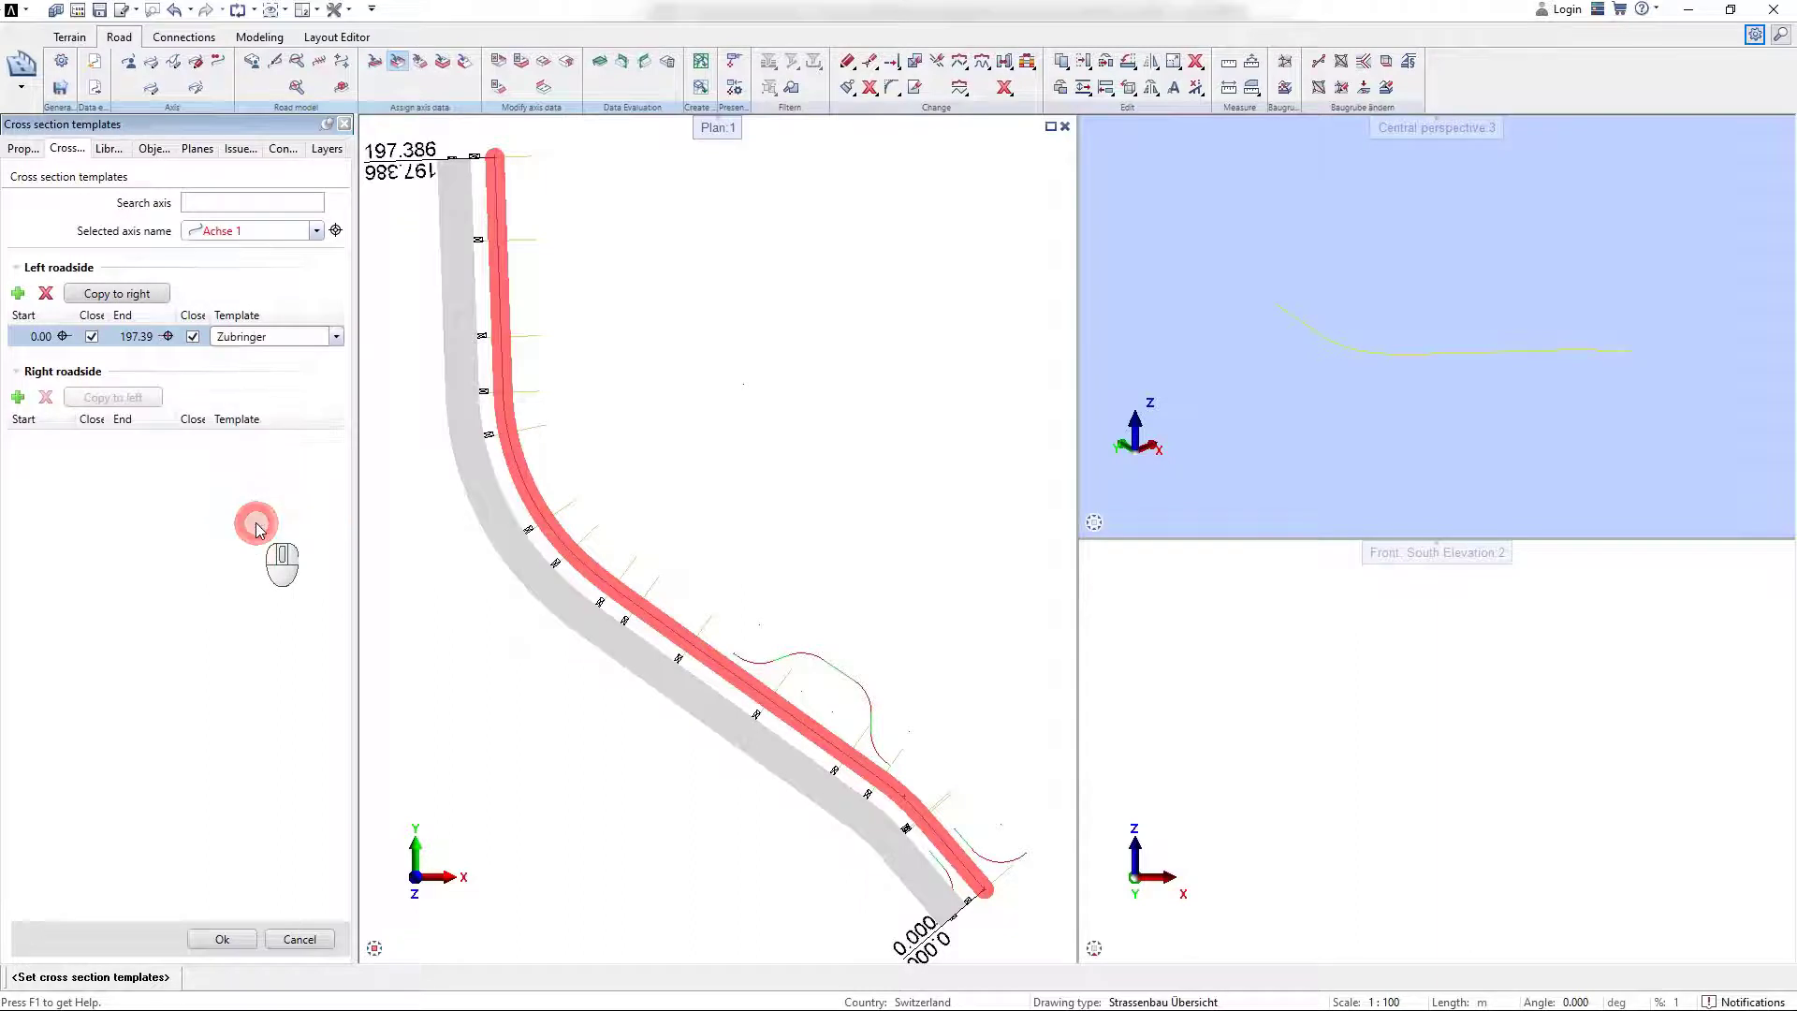
pyautogui.click(132, 295)
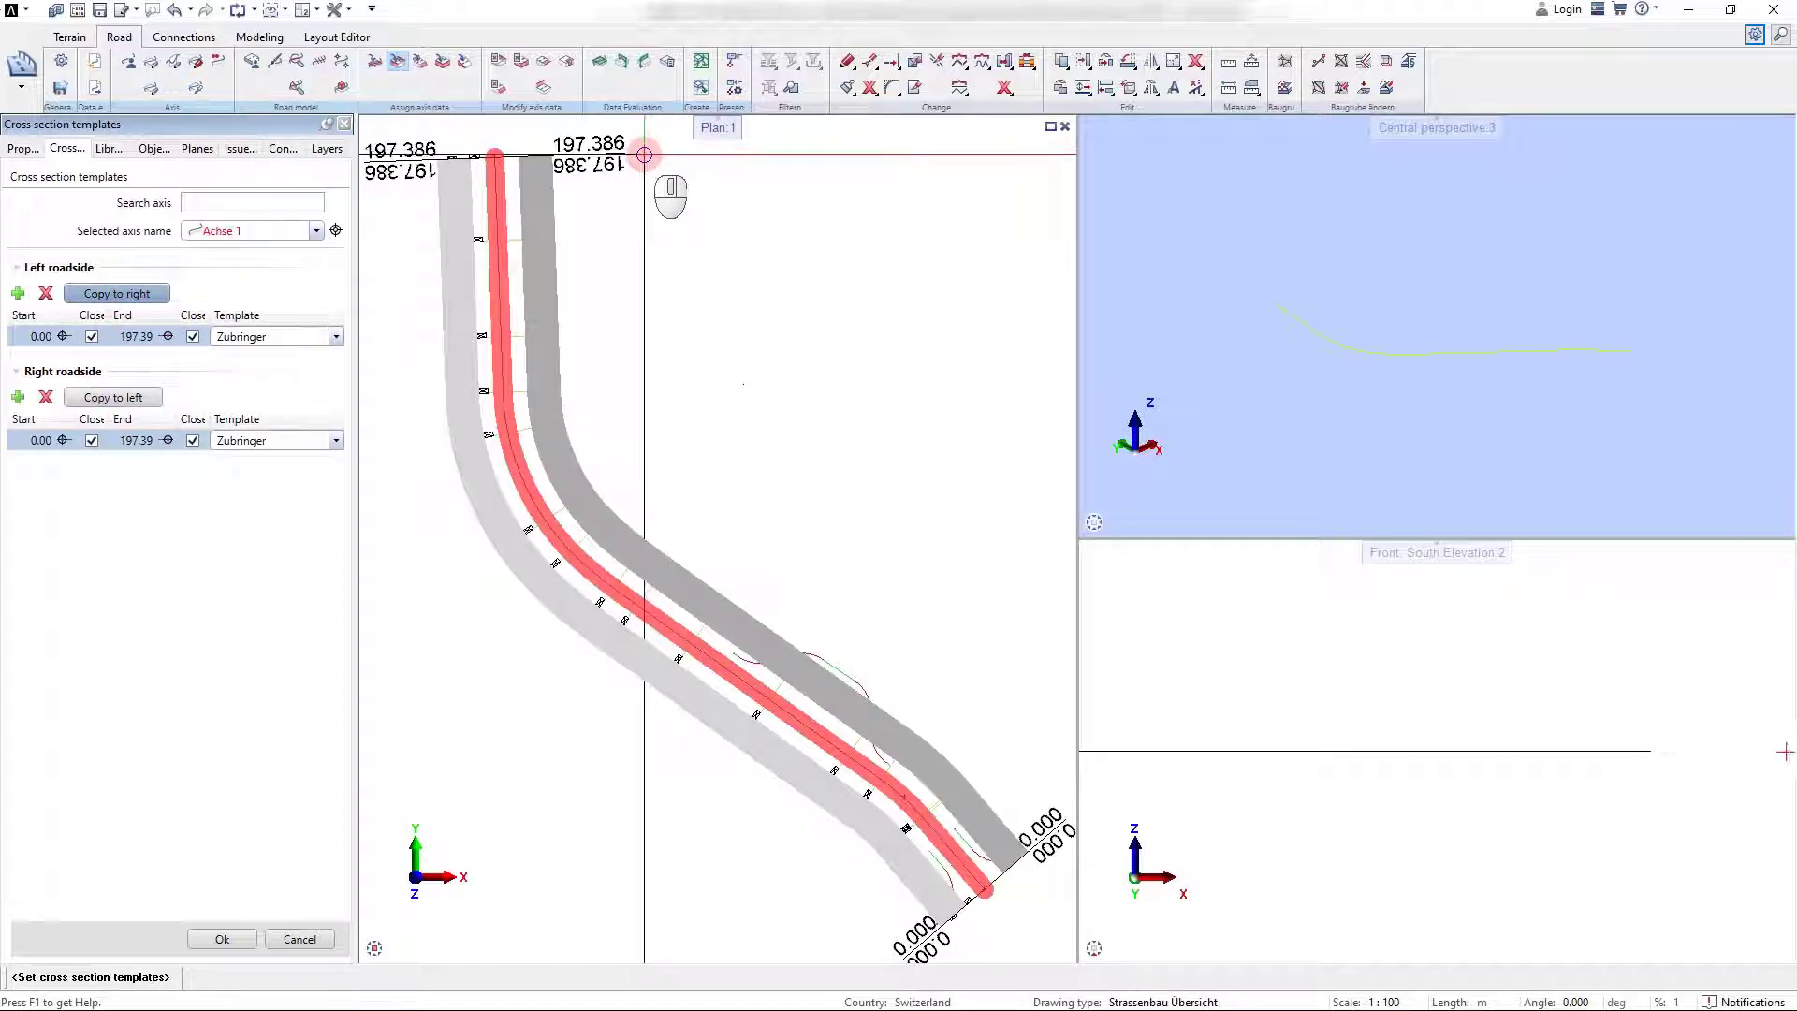
pyautogui.click(233, 937)
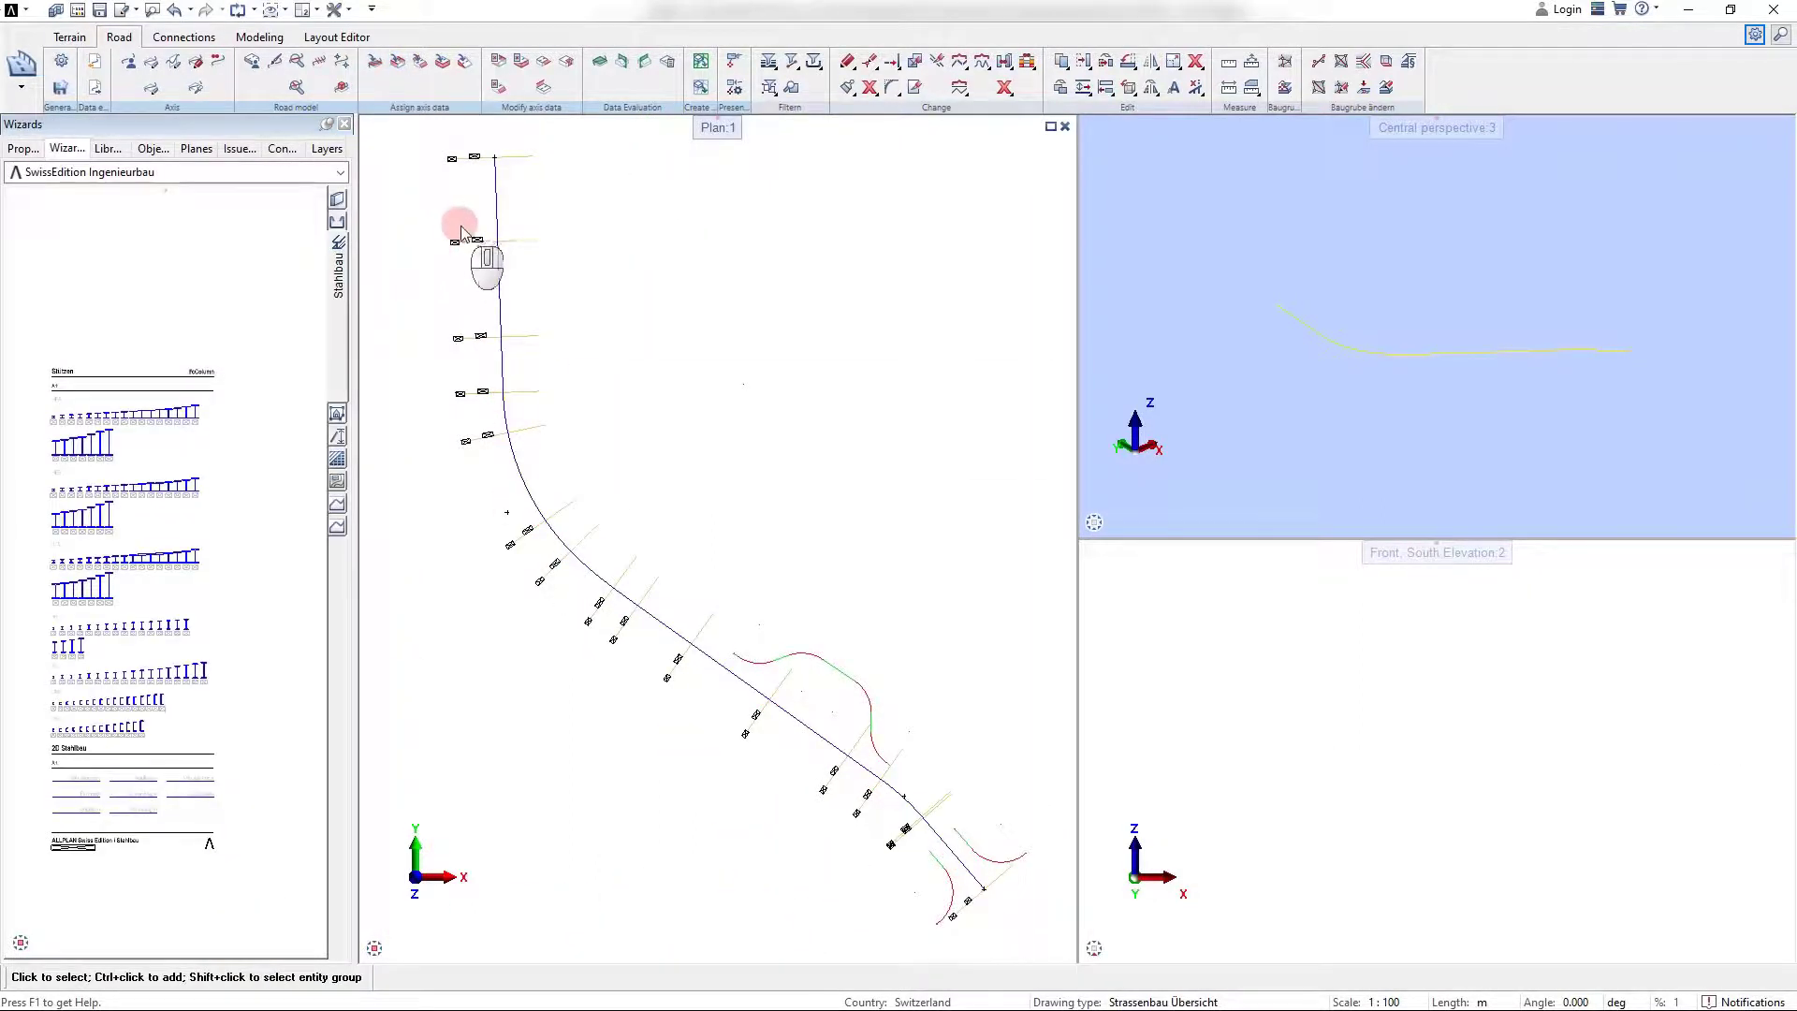
# Set a closed left Zubringer roadside template from 0.00 to 197.39 and copy it to the right side.
pyautogui.click(418, 62)
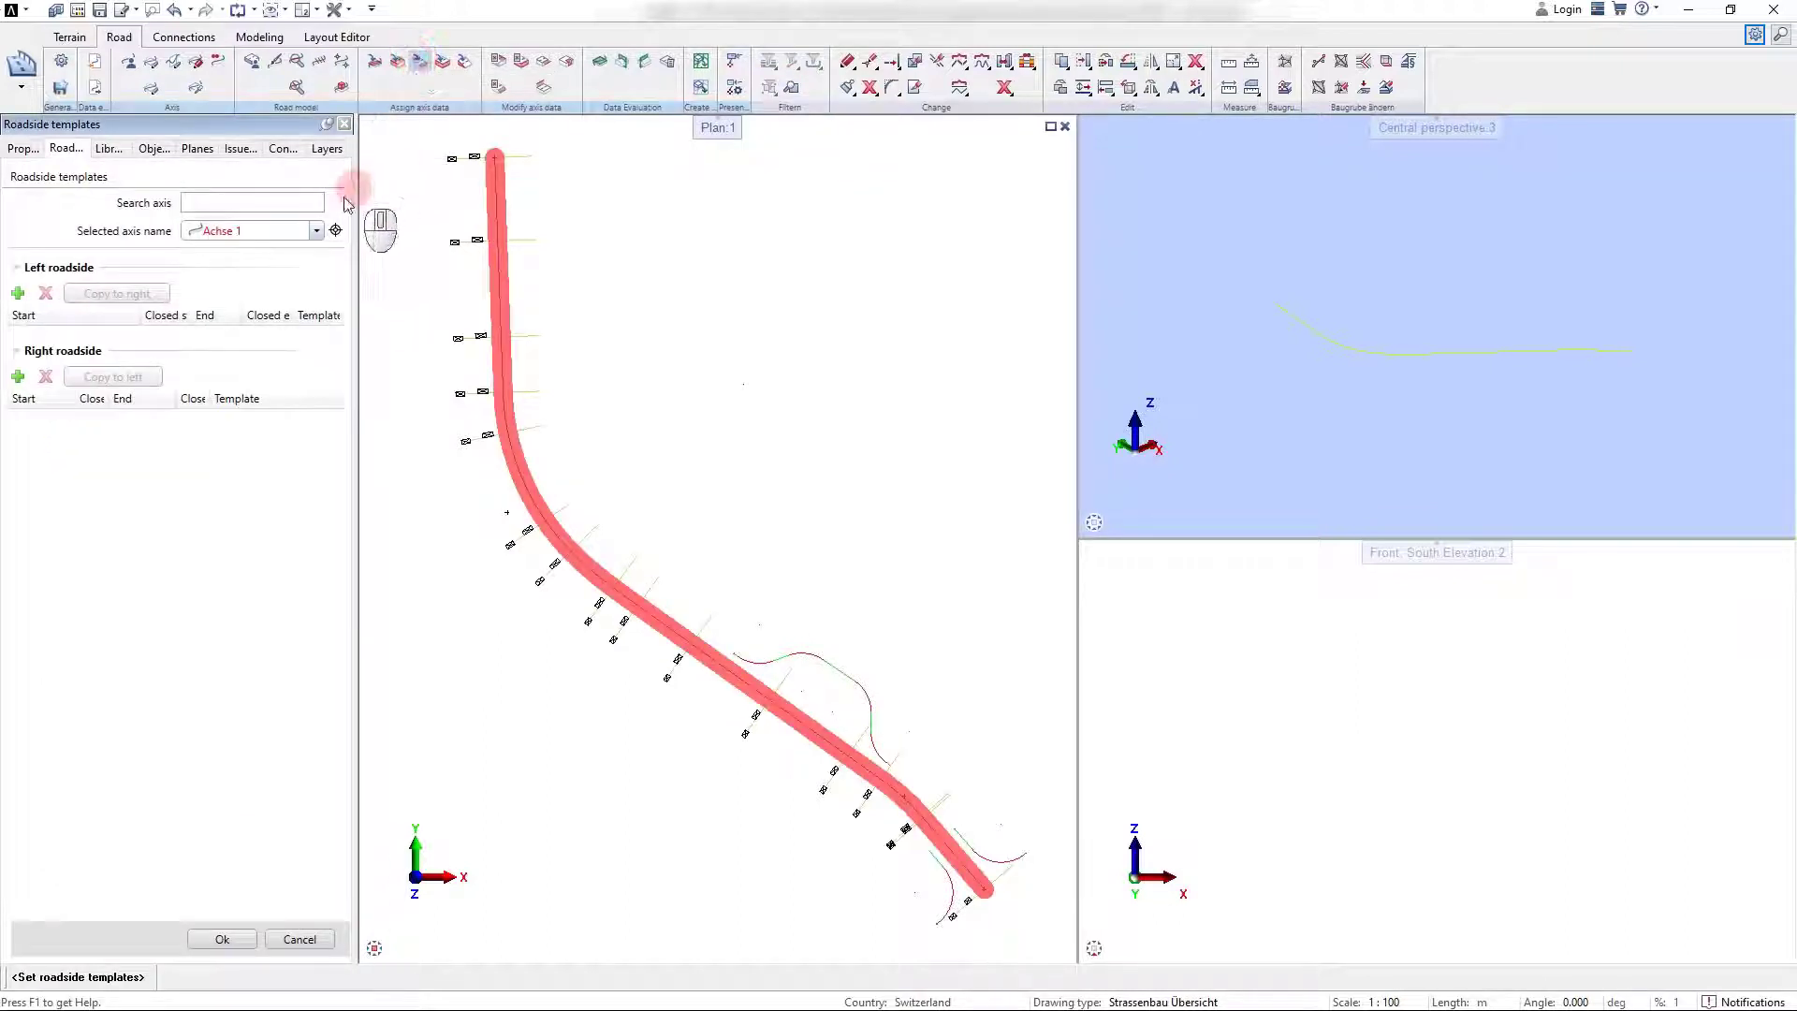
pyautogui.click(18, 294)
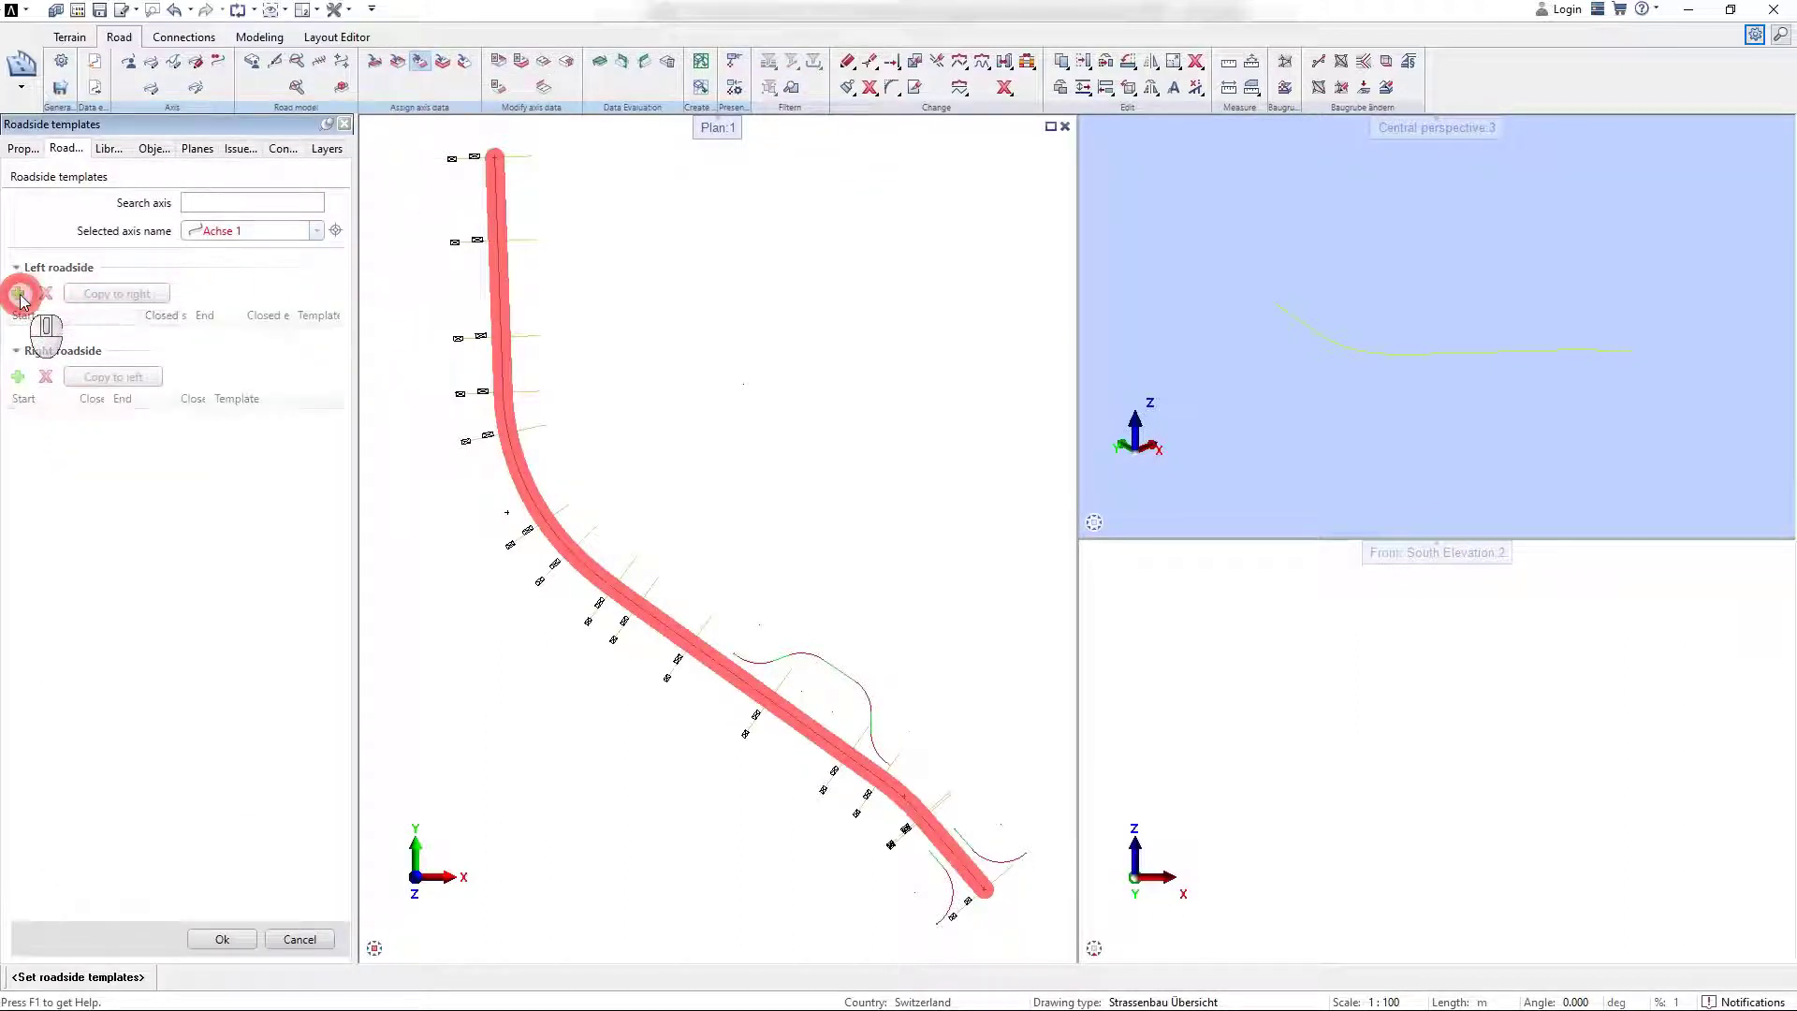
pyautogui.click(493, 158)
pyautogui.click(161, 368)
pyautogui.click(166, 337)
pyautogui.click(269, 337)
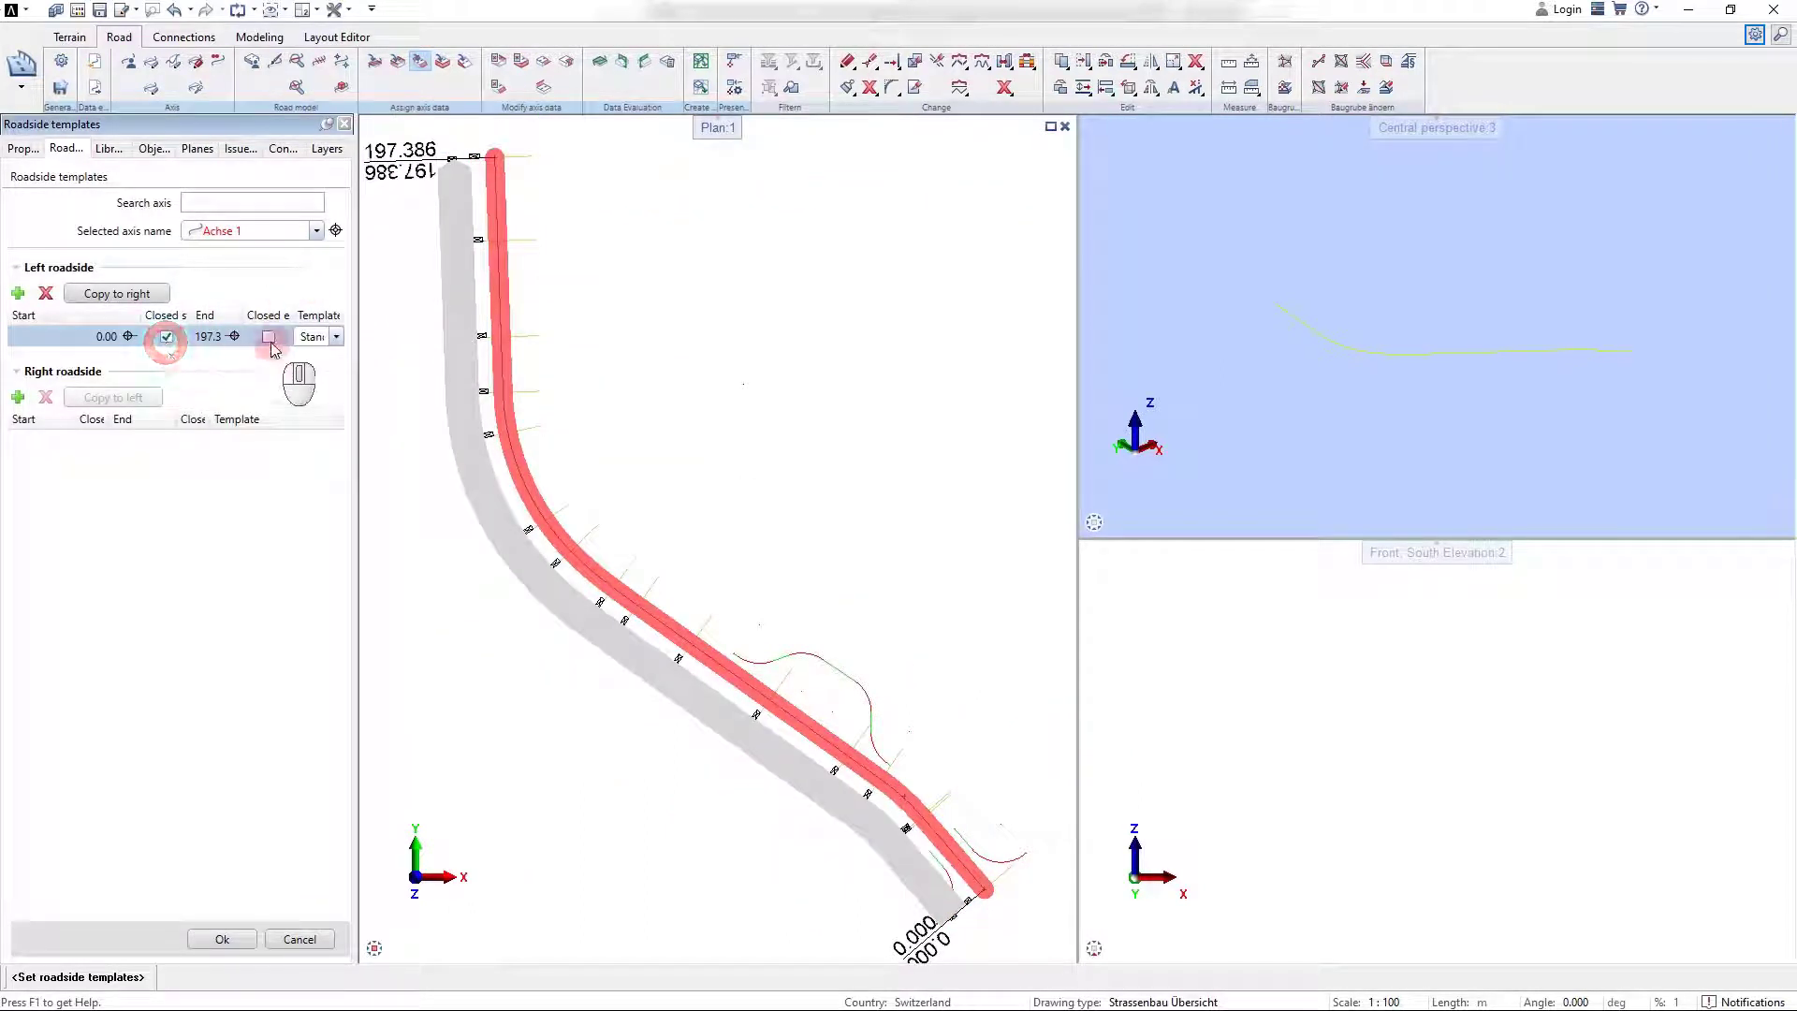
pyautogui.click(336, 338)
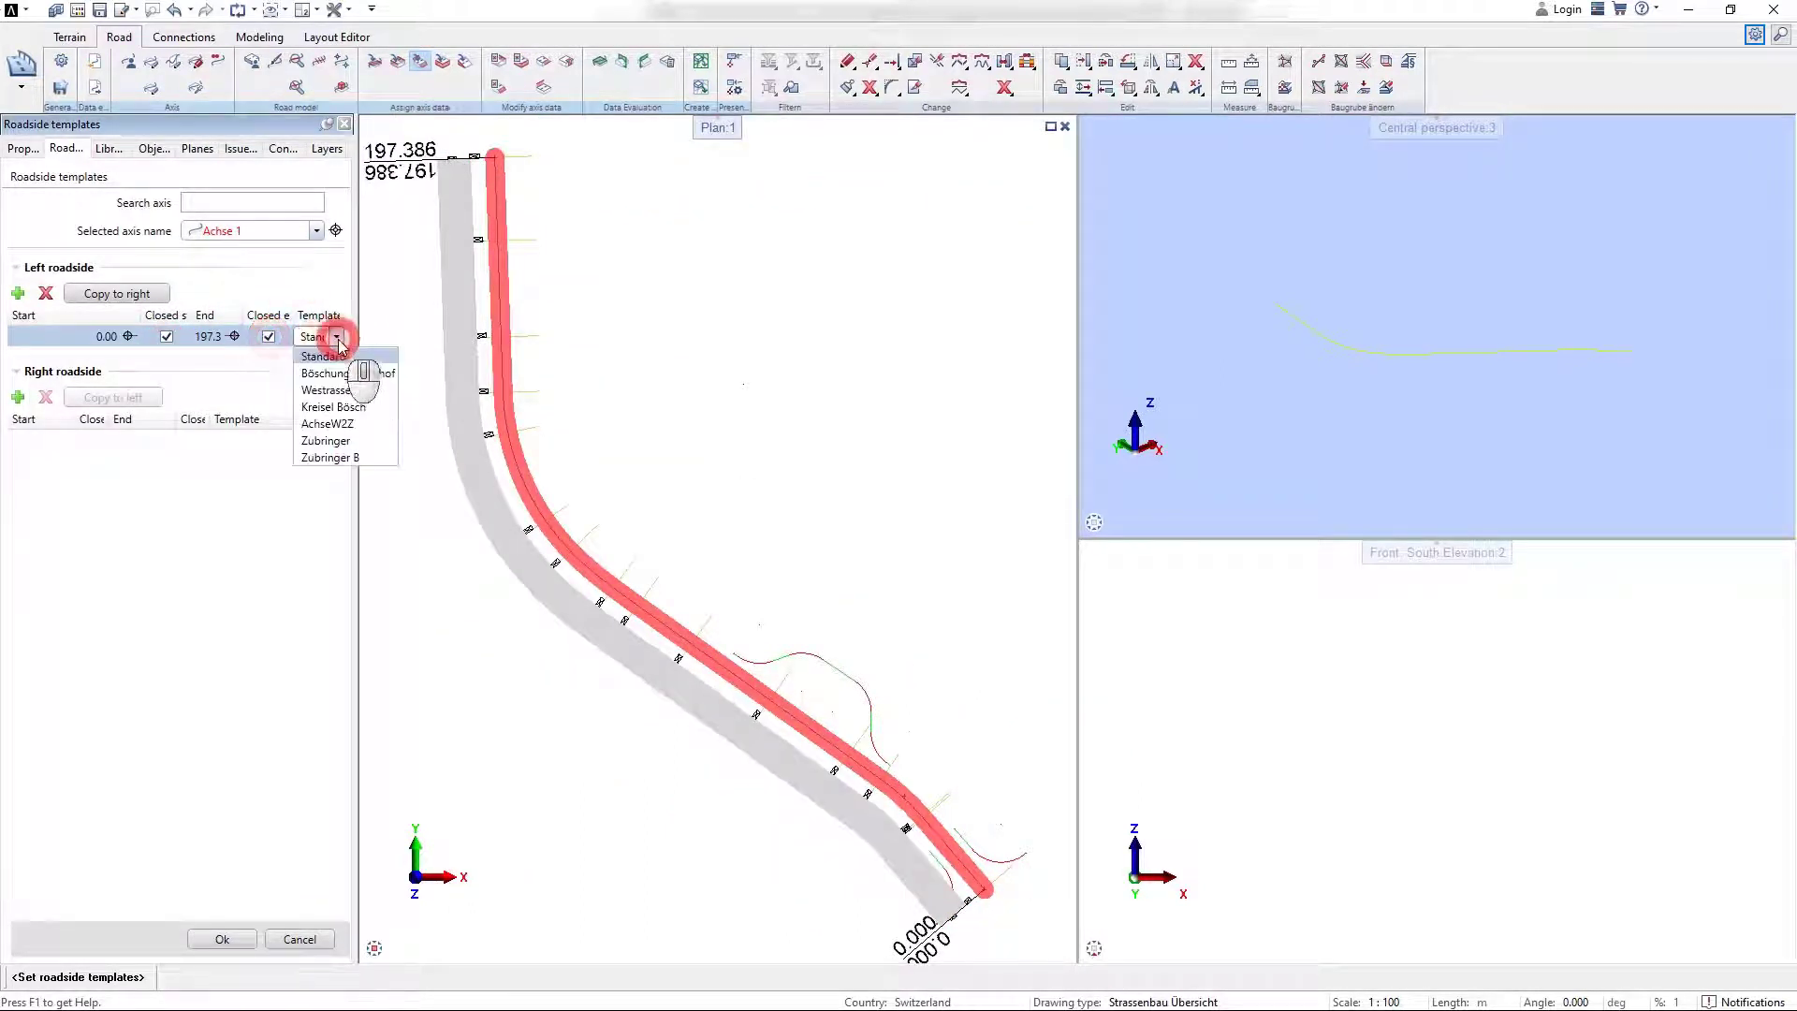
pyautogui.click(339, 441)
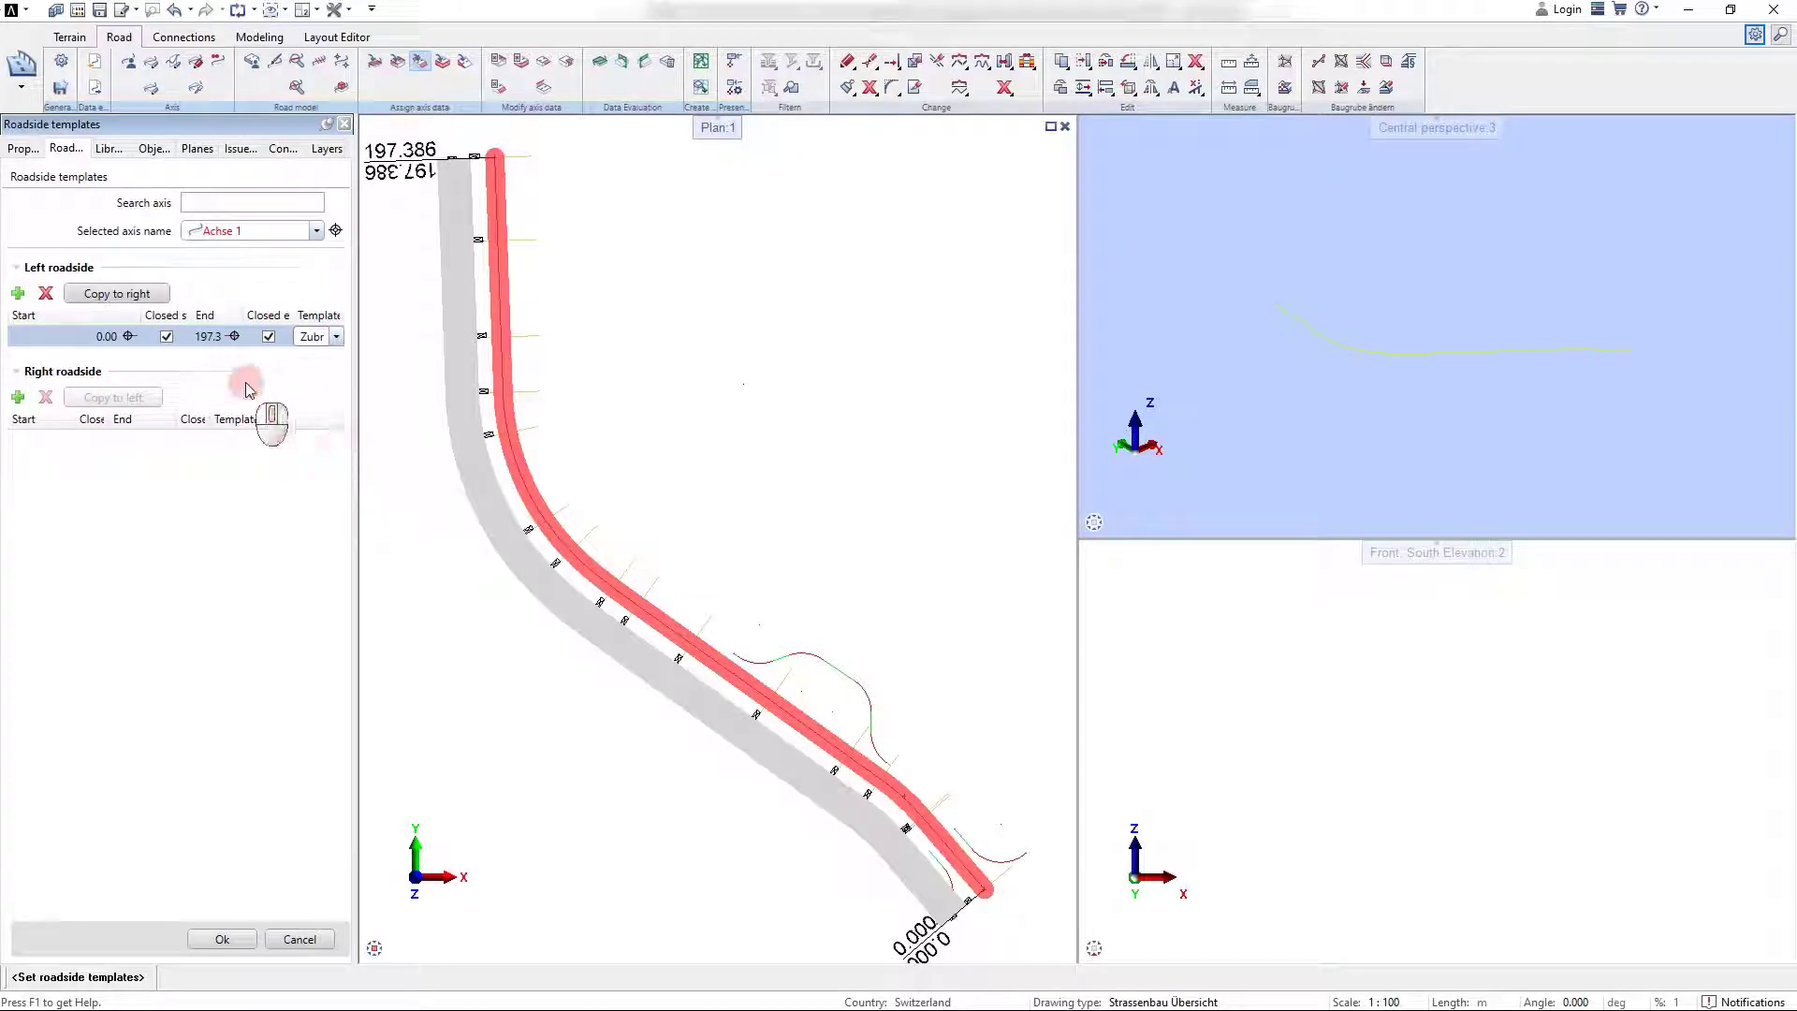
pyautogui.click(119, 295)
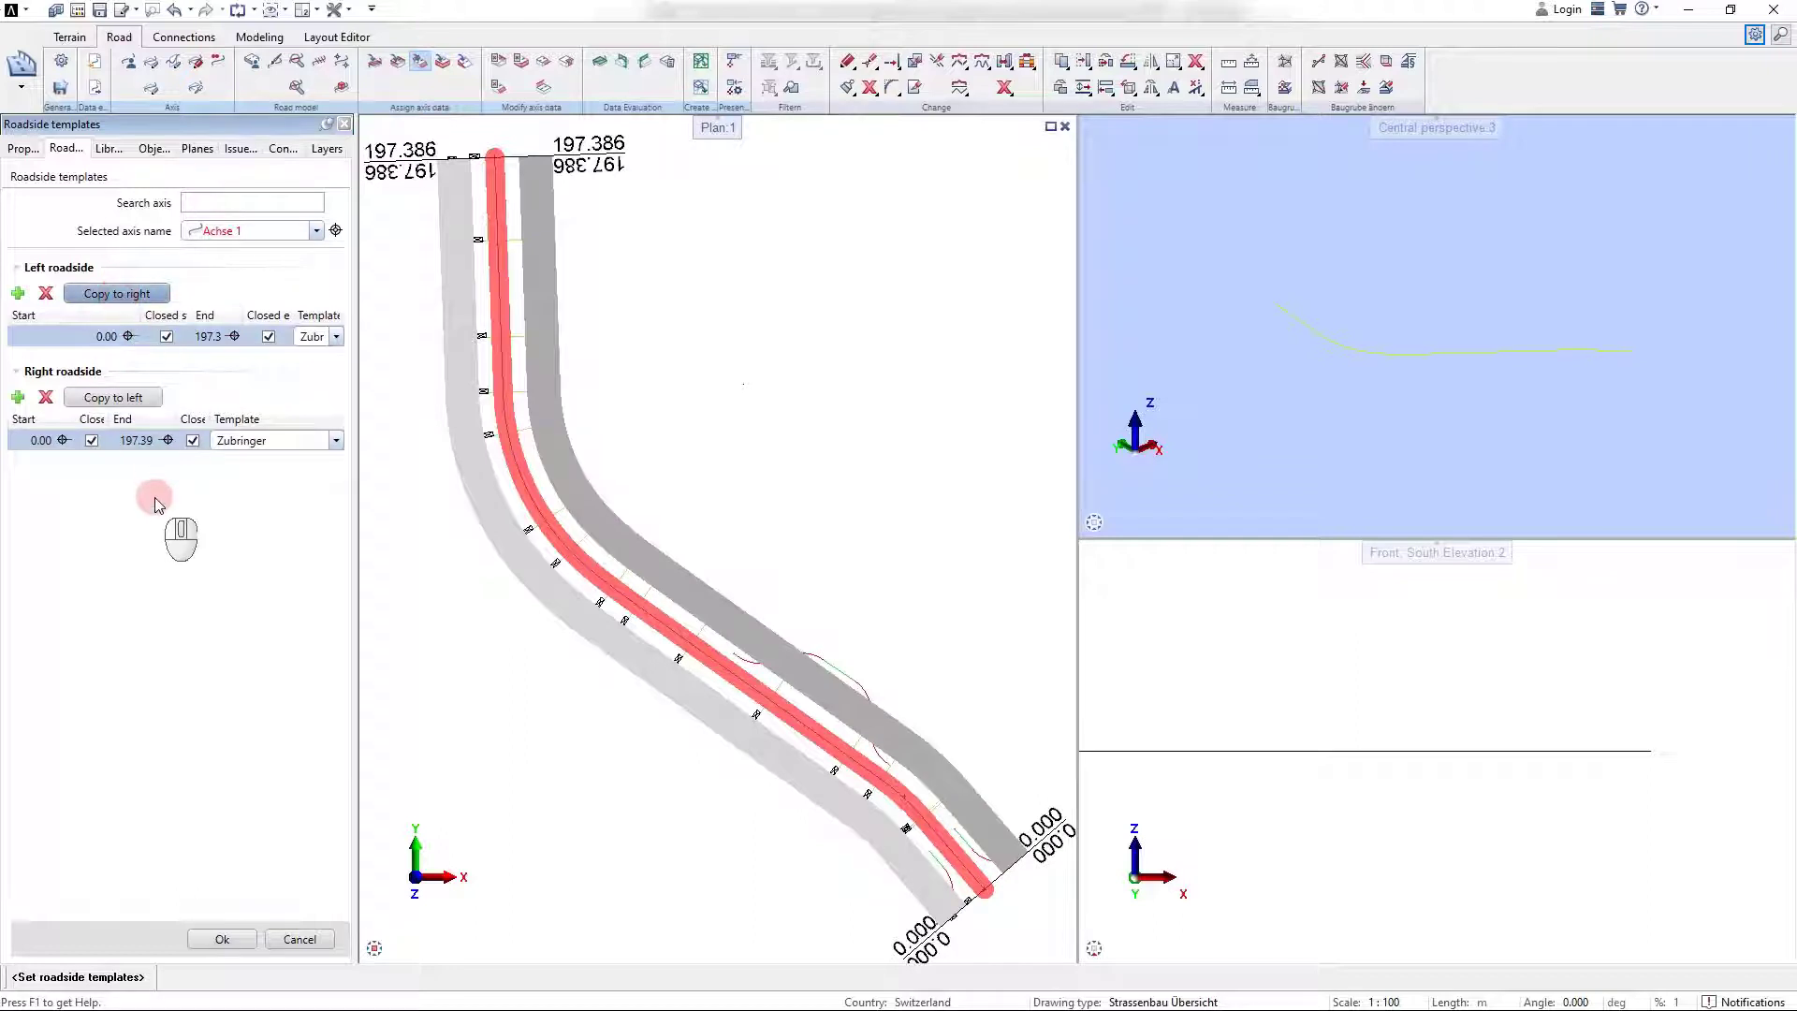
pyautogui.click(198, 940)
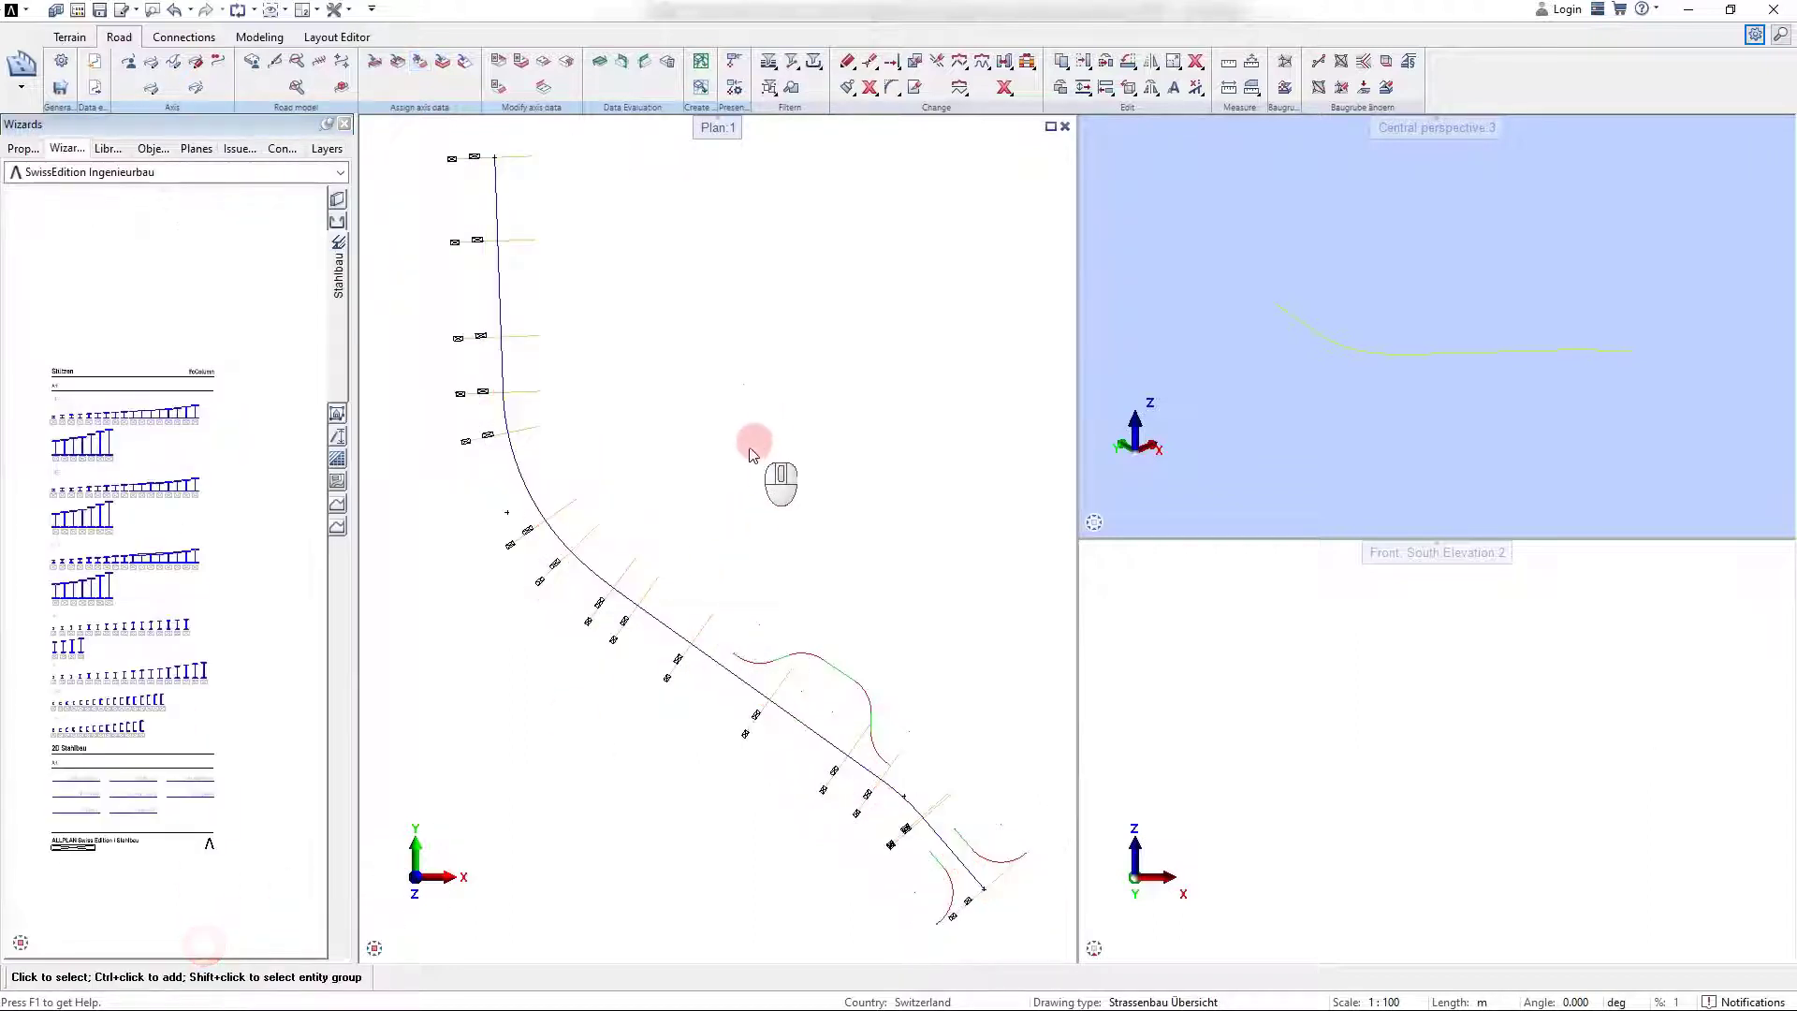
# Assign a closed Zubringer sub-base from axis start to end and calculate the road cross sections.
pyautogui.click(443, 66)
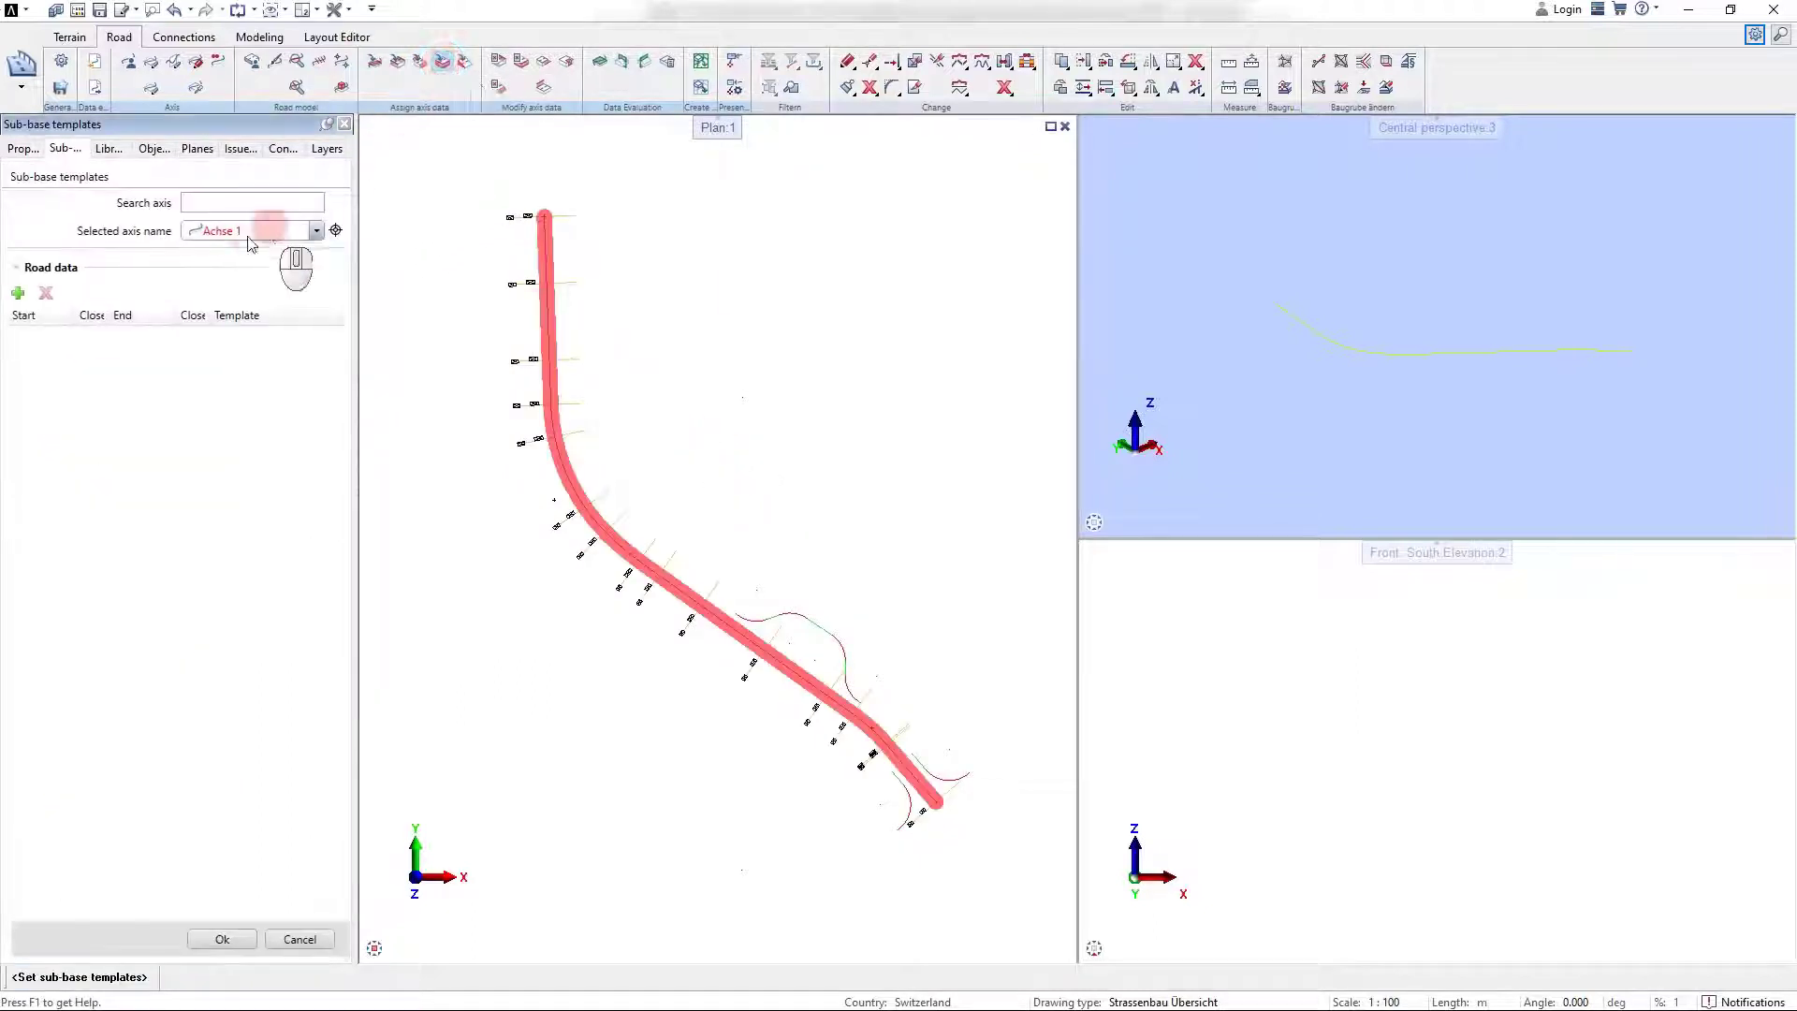
pyautogui.click(39, 293)
pyautogui.click(19, 295)
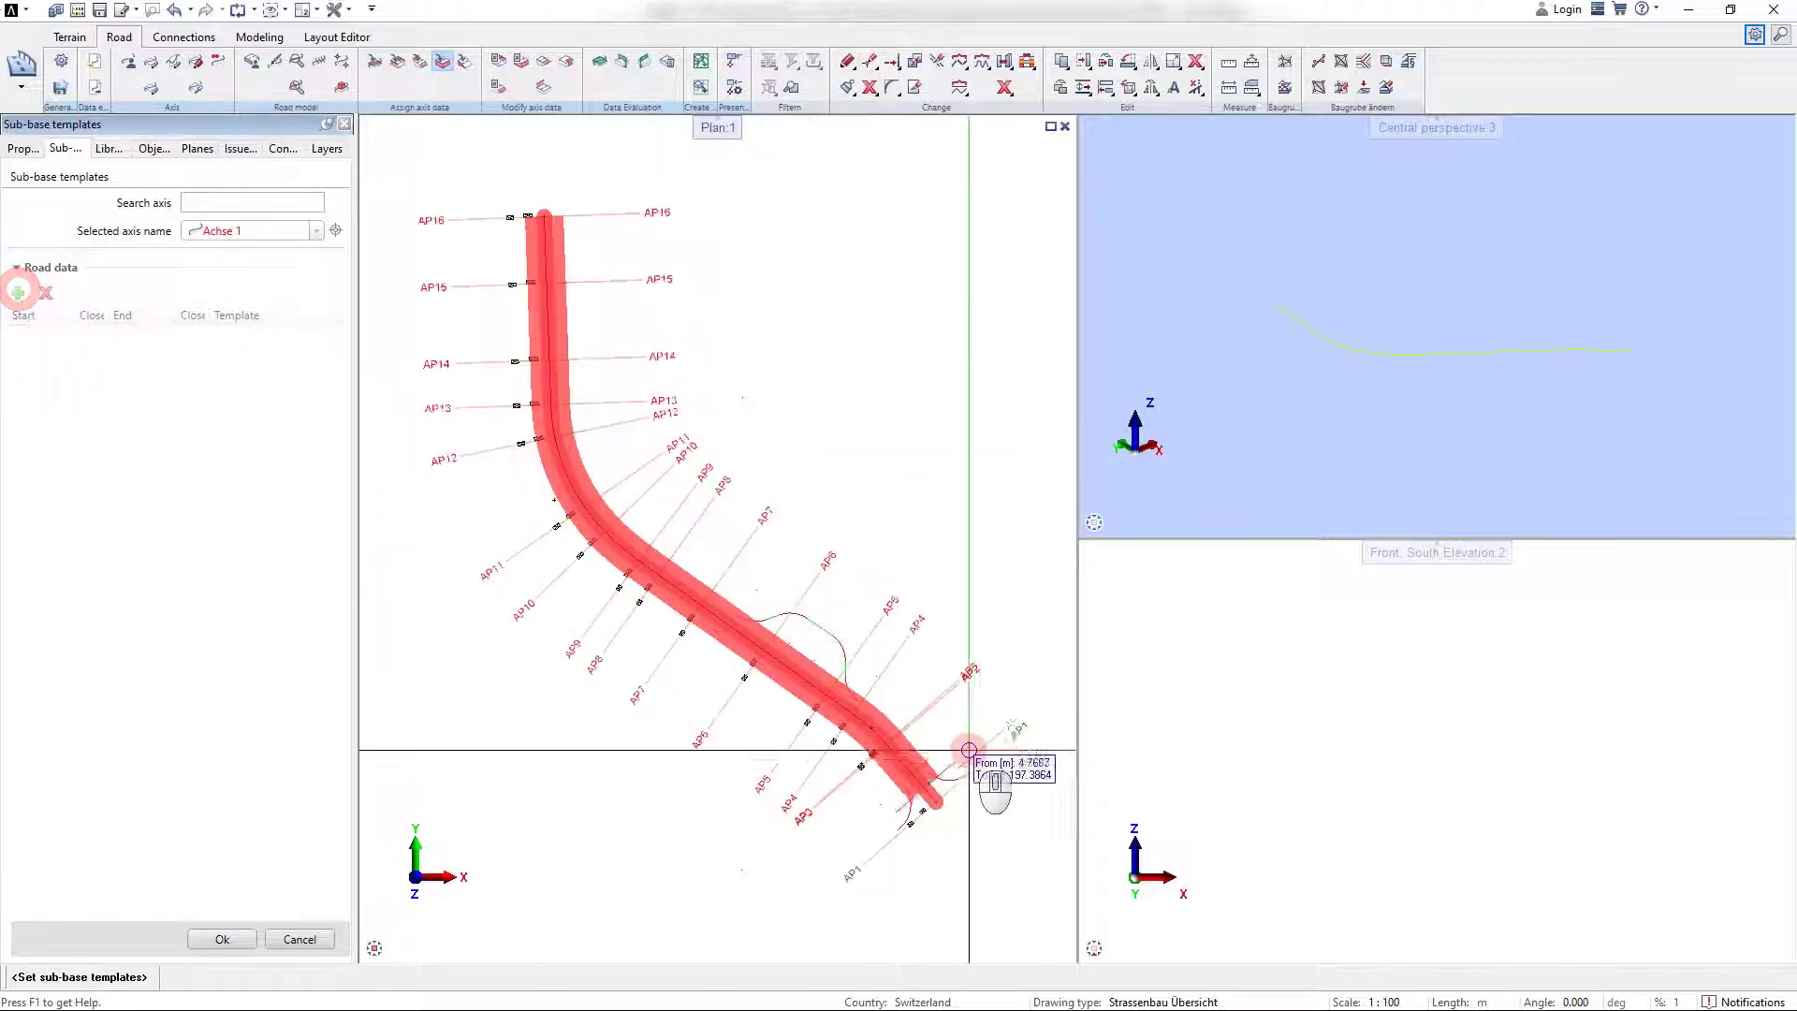
pyautogui.click(935, 801)
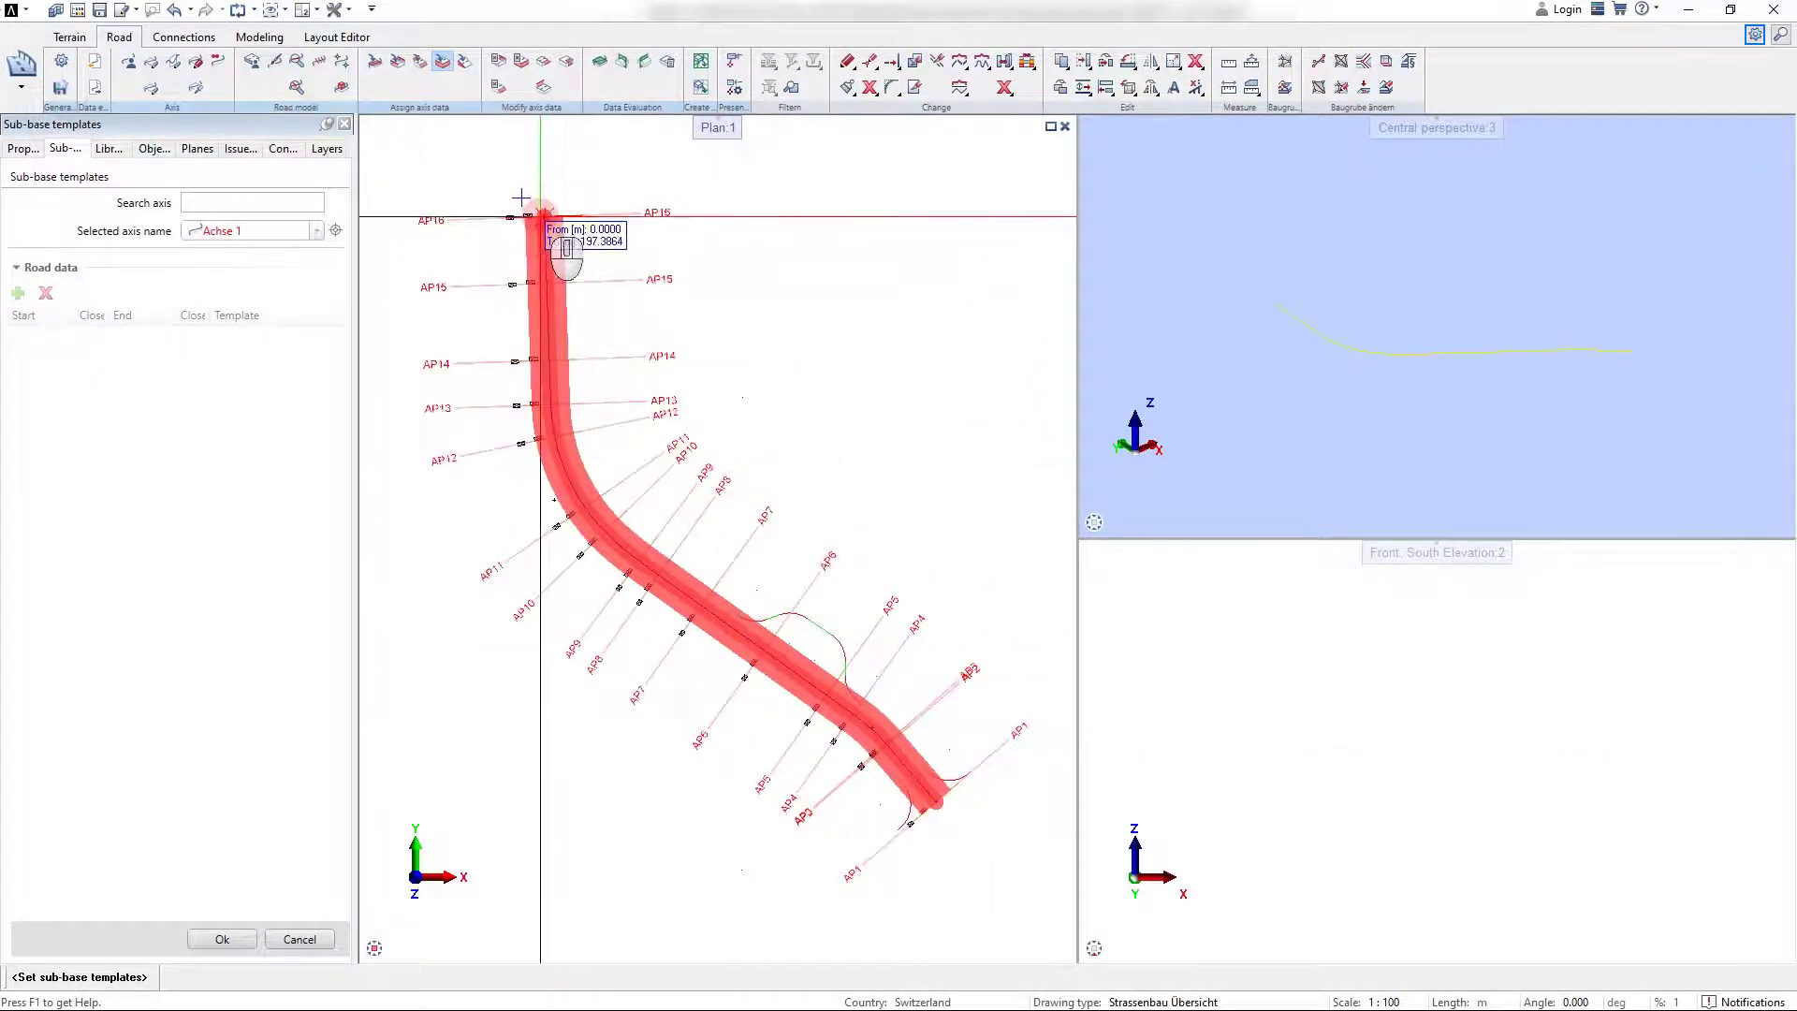
pyautogui.click(542, 216)
pyautogui.click(89, 356)
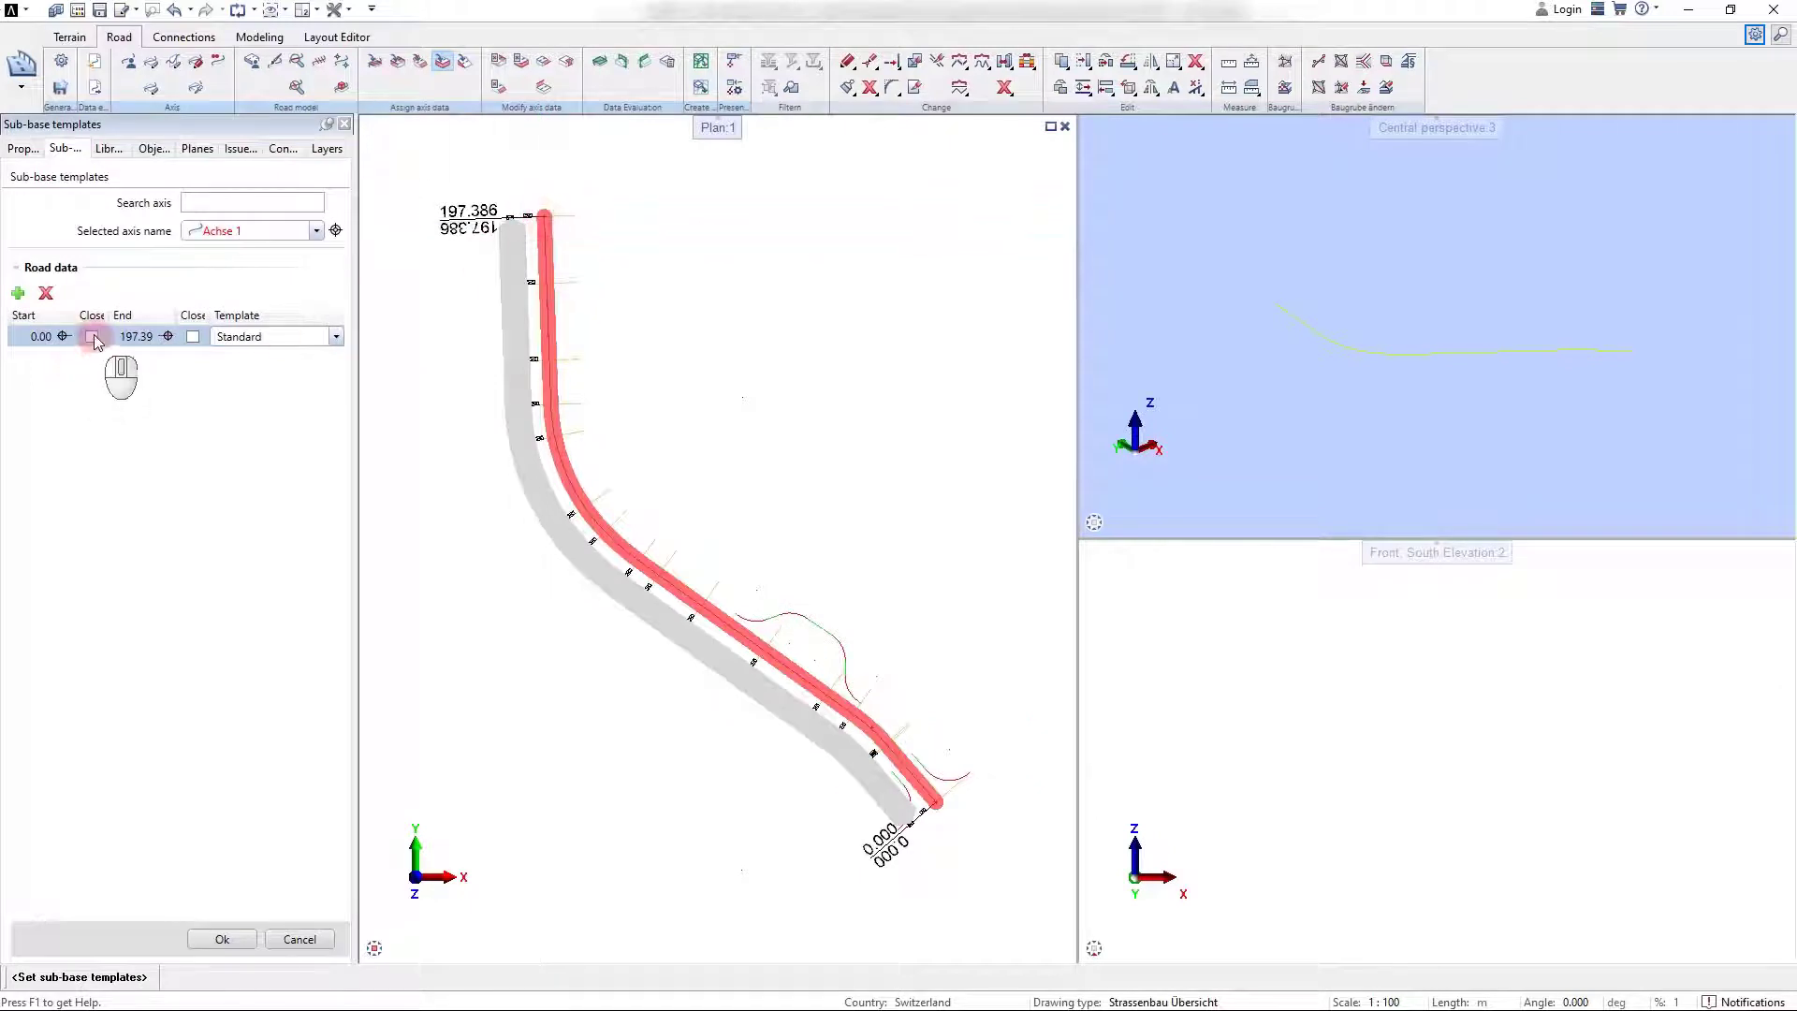
pyautogui.click(92, 337)
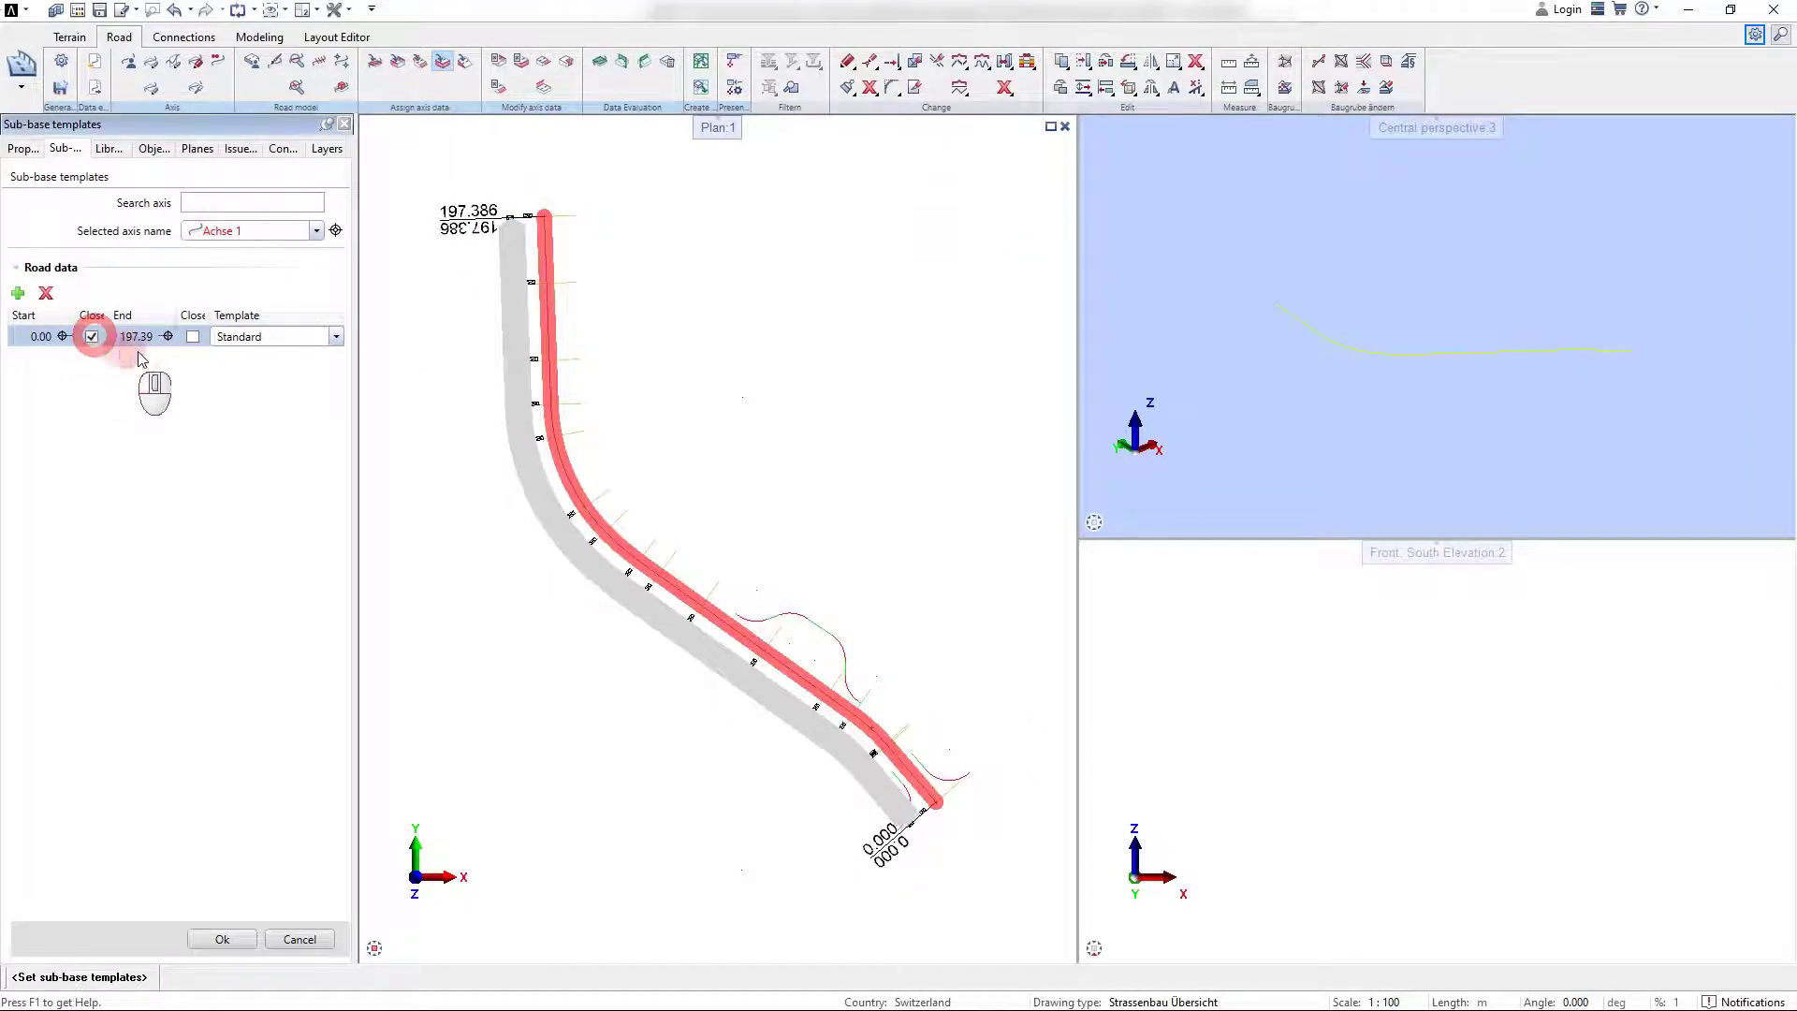
pyautogui.click(336, 337)
pyautogui.click(243, 390)
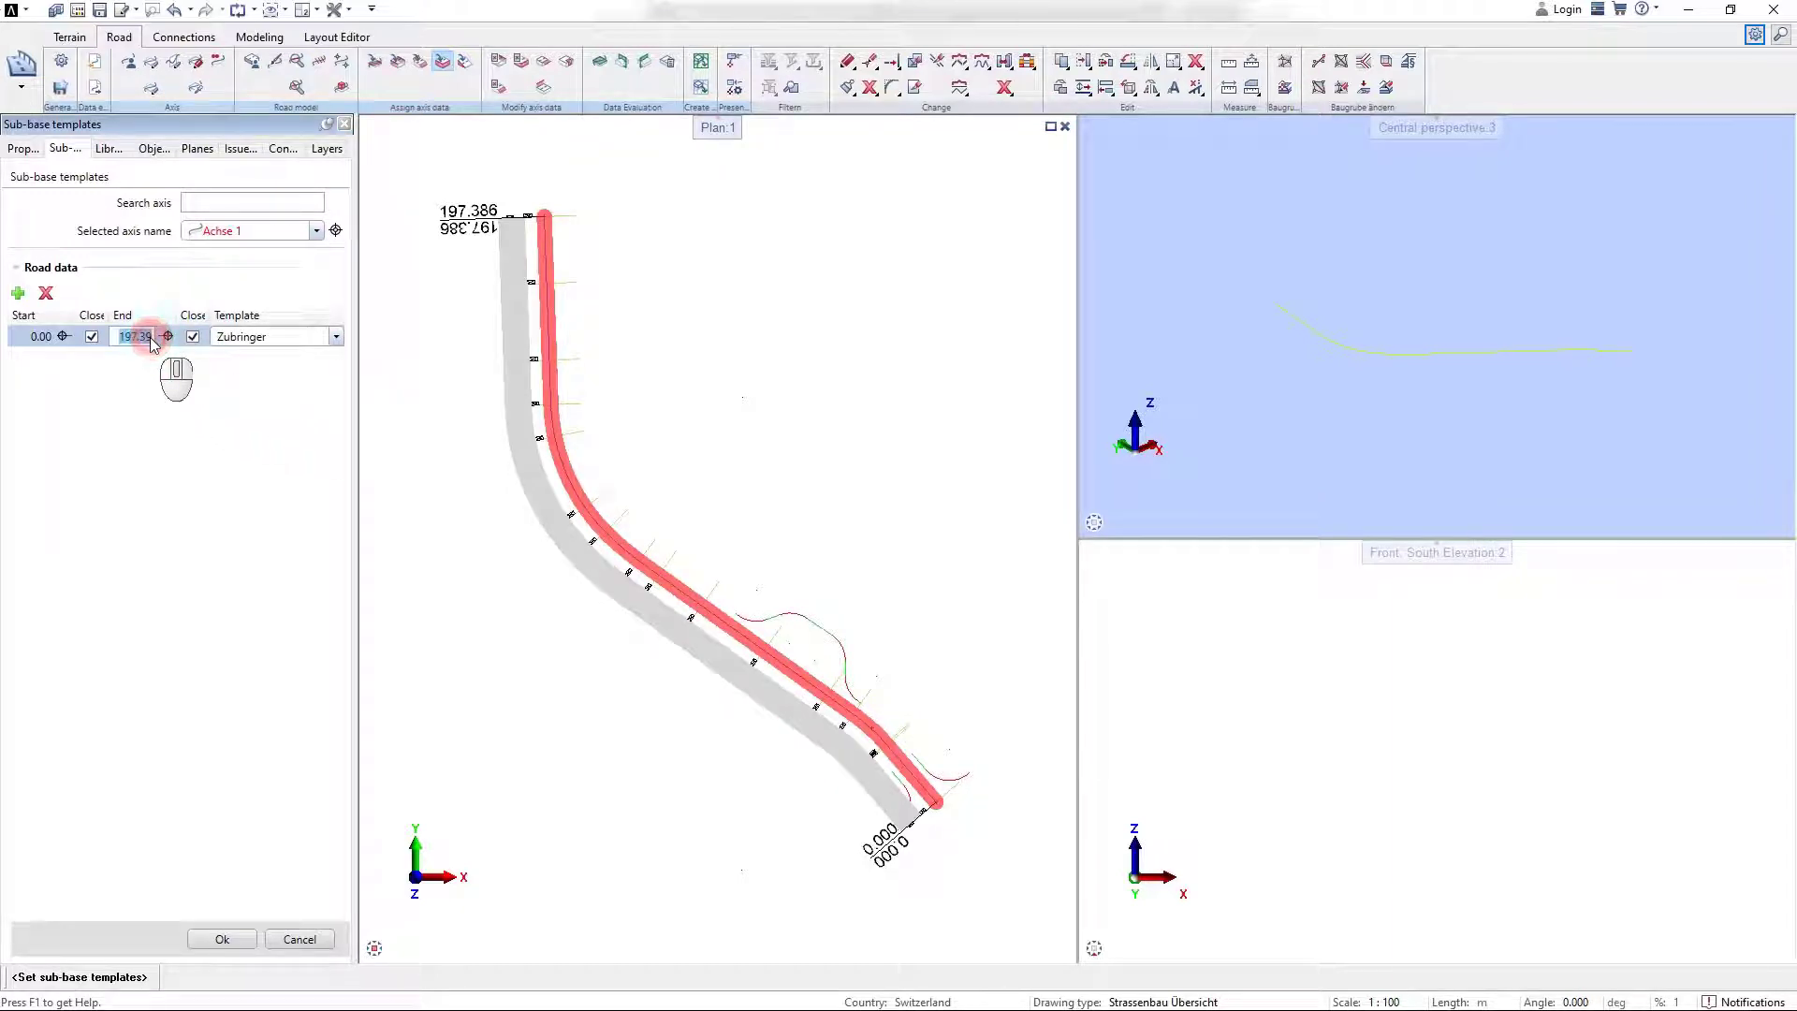
pyautogui.click(223, 940)
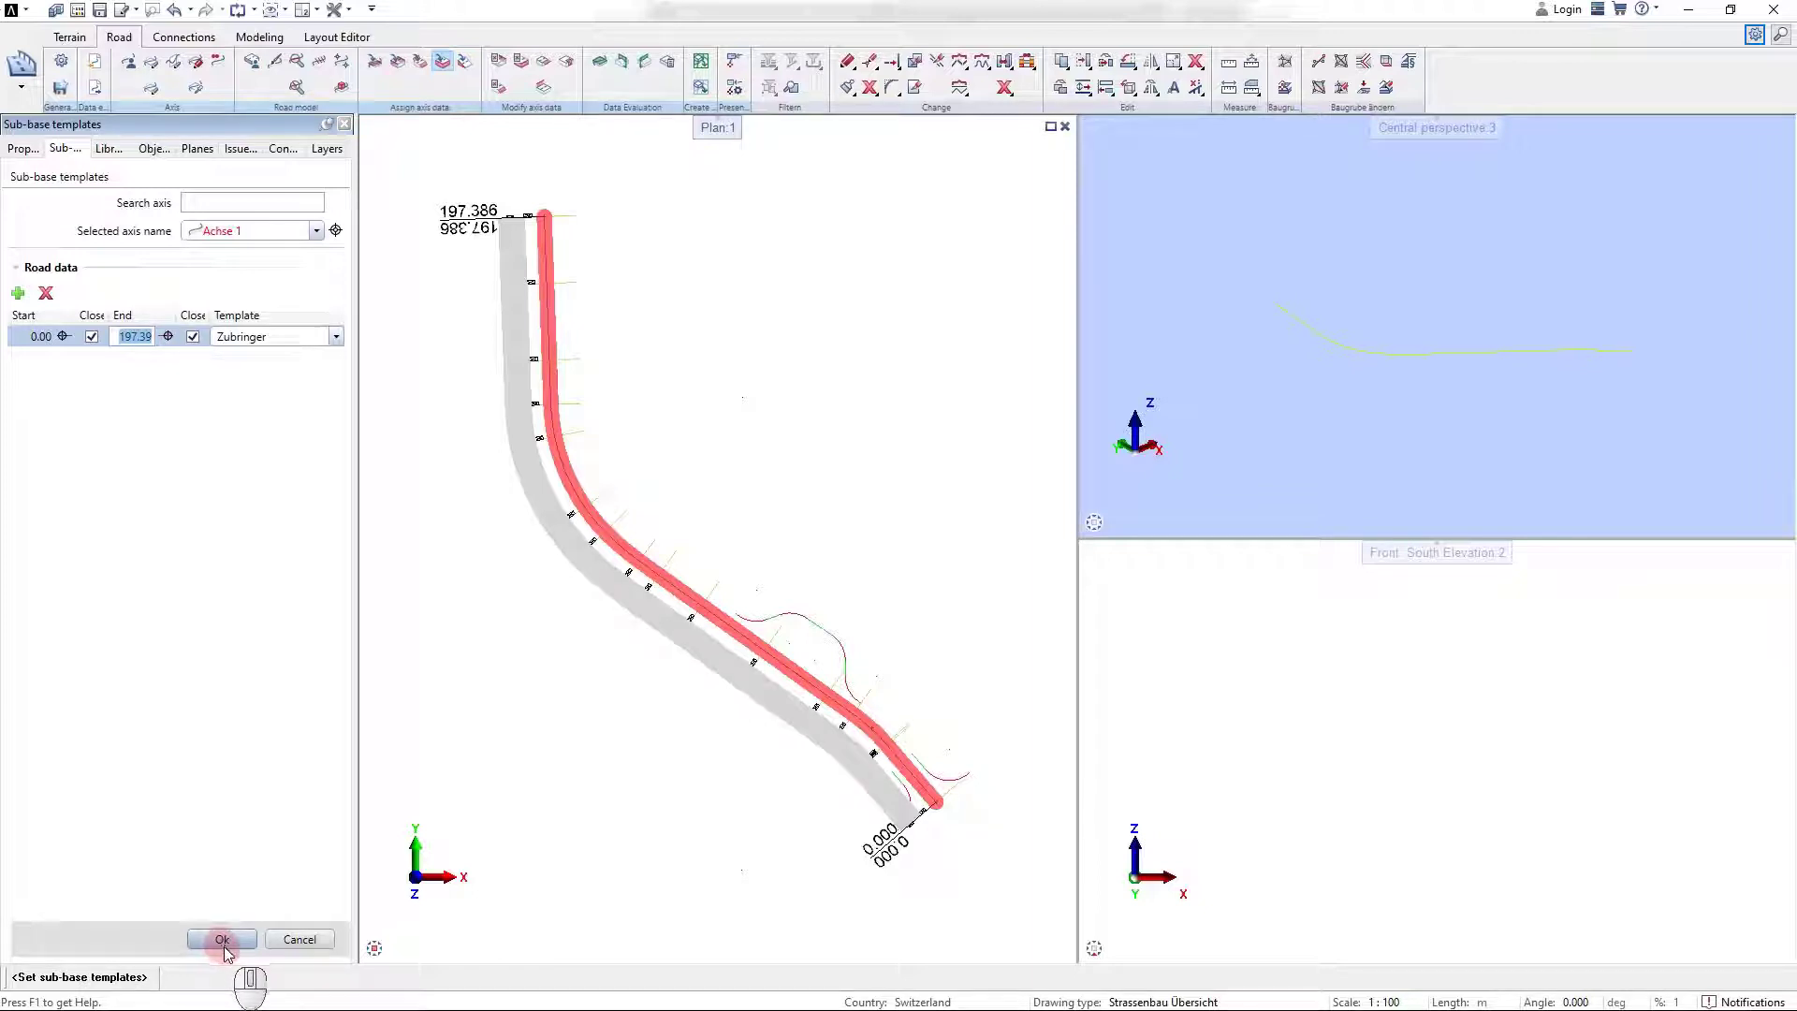
pyautogui.click(222, 940)
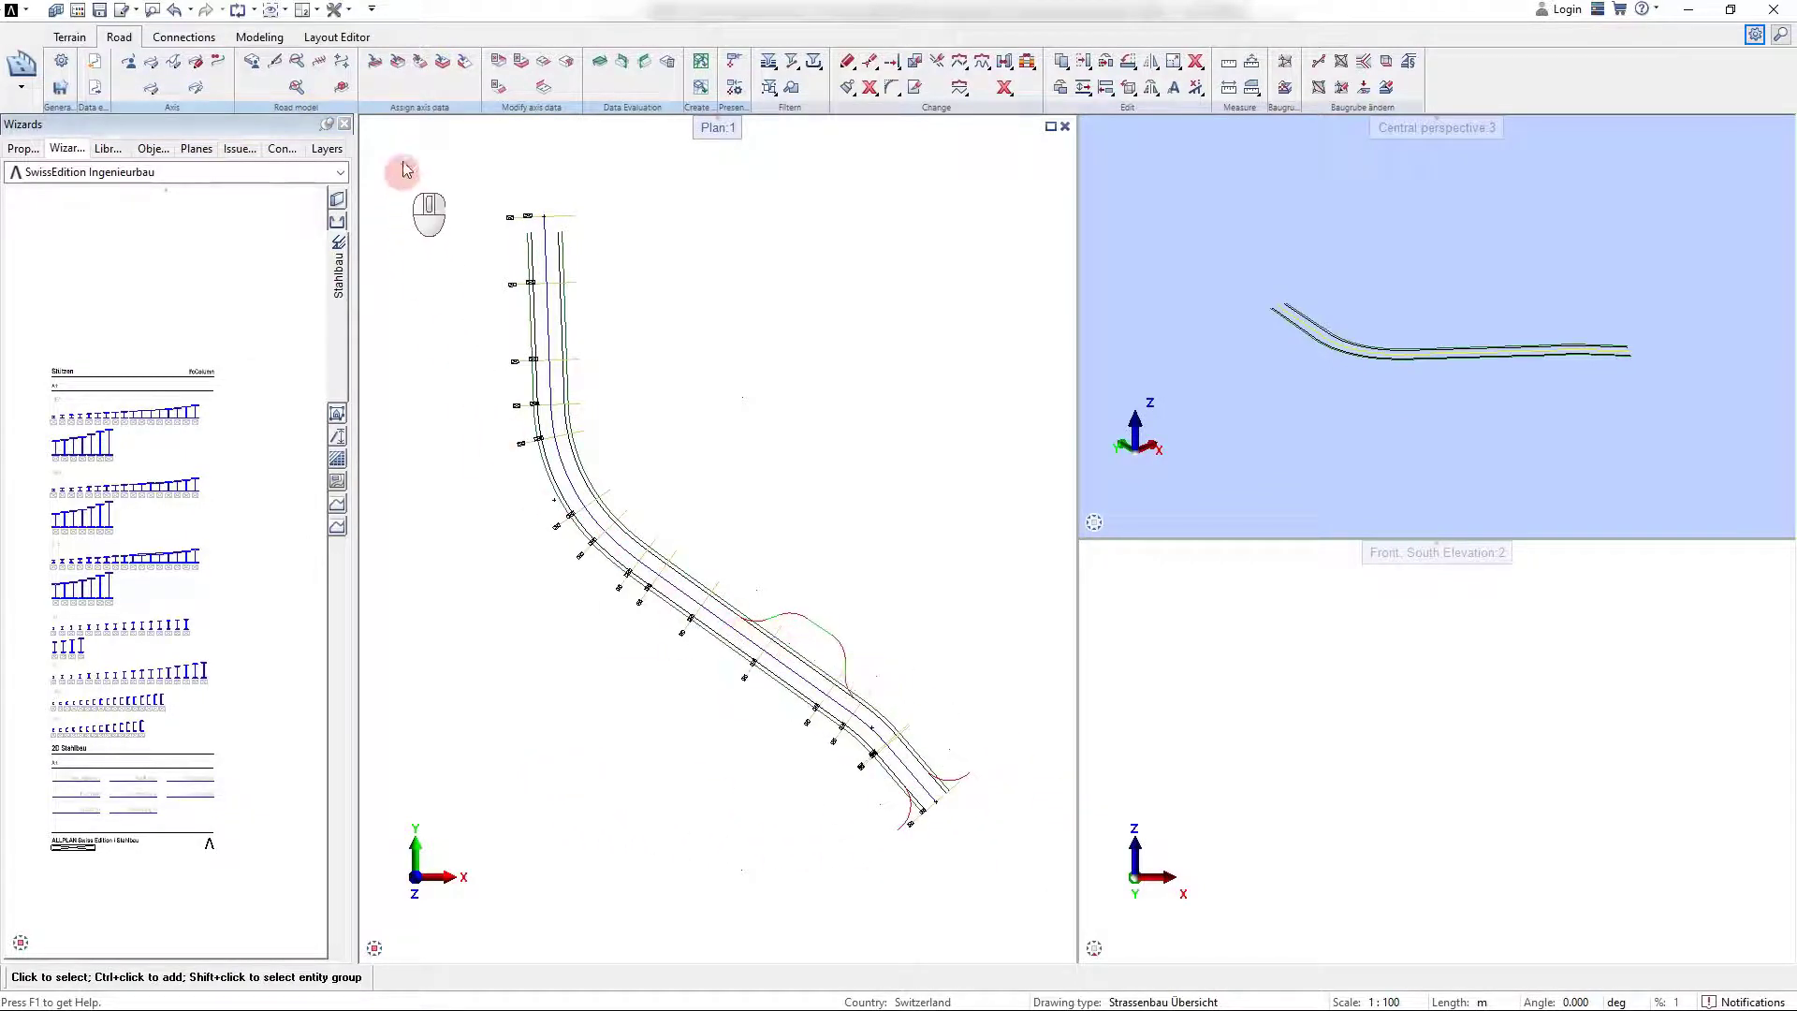
# Orbit and zoom the perspective view to inspect the 3D road body from several sides.
pyautogui.click(447, 62)
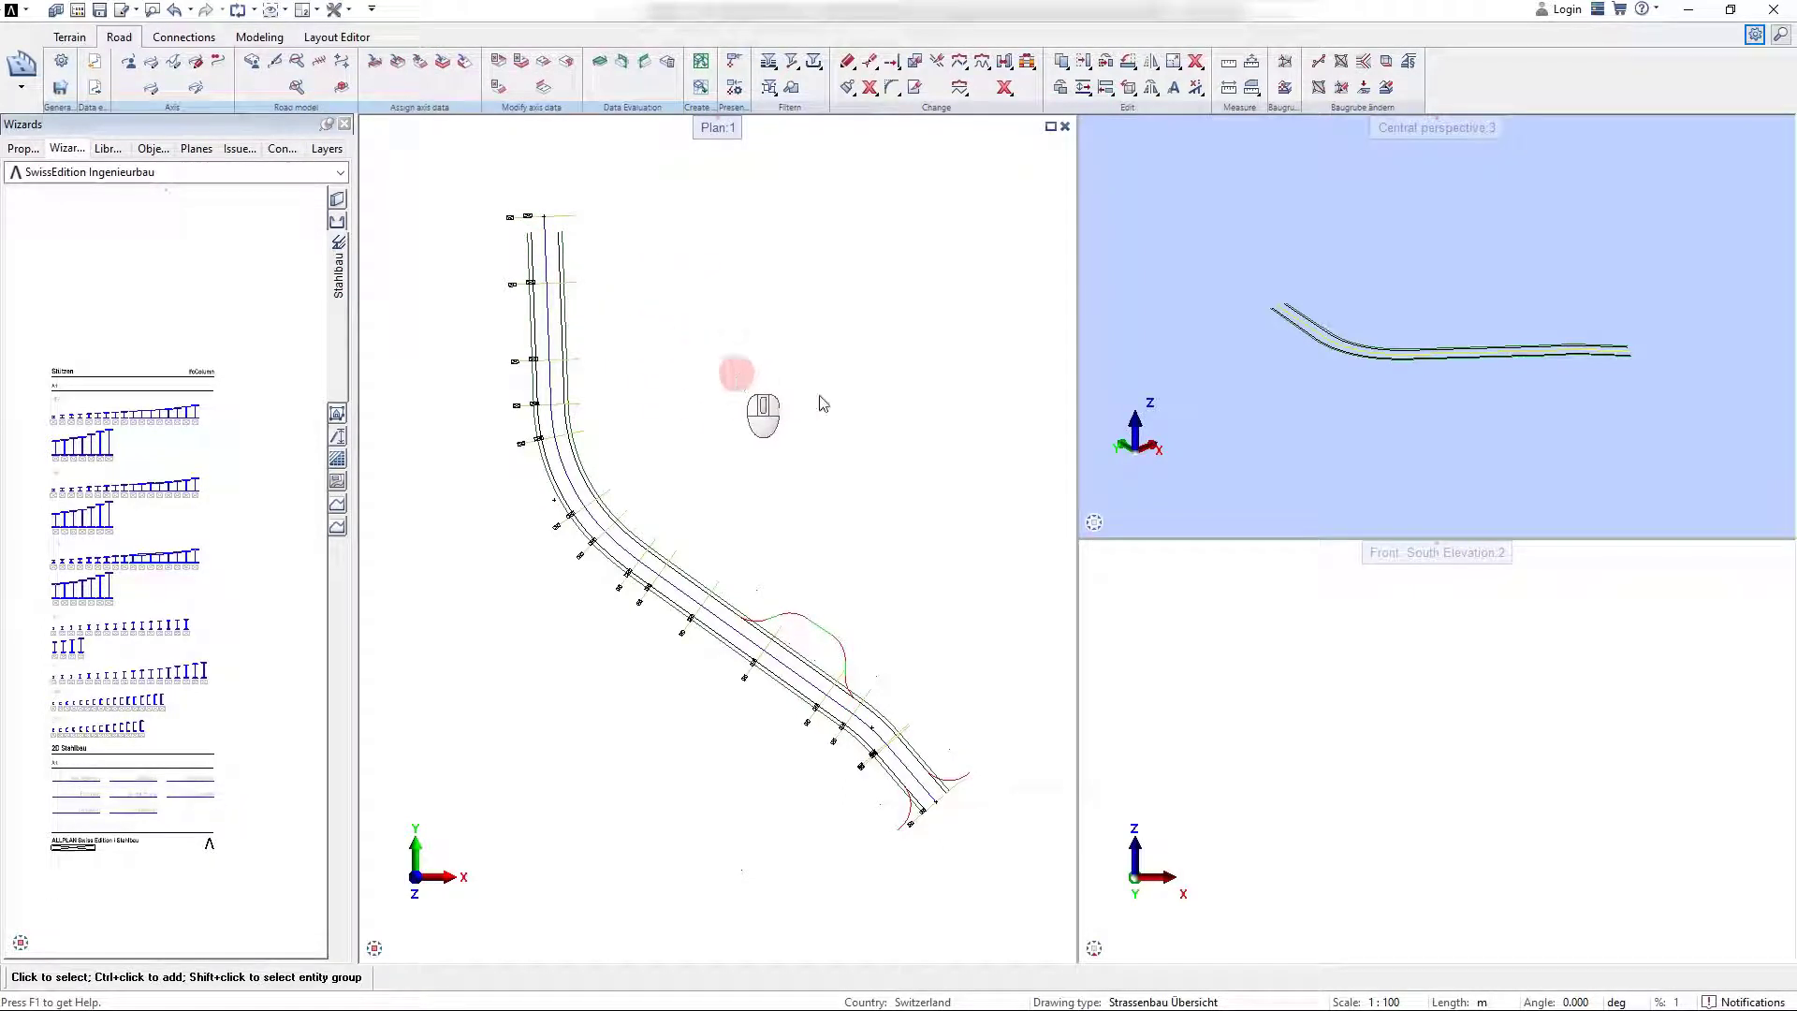
pyautogui.moveTo(1230, 299); pyautogui.dragTo(1670, 438)
pyautogui.scroll(3, 1632, 431)
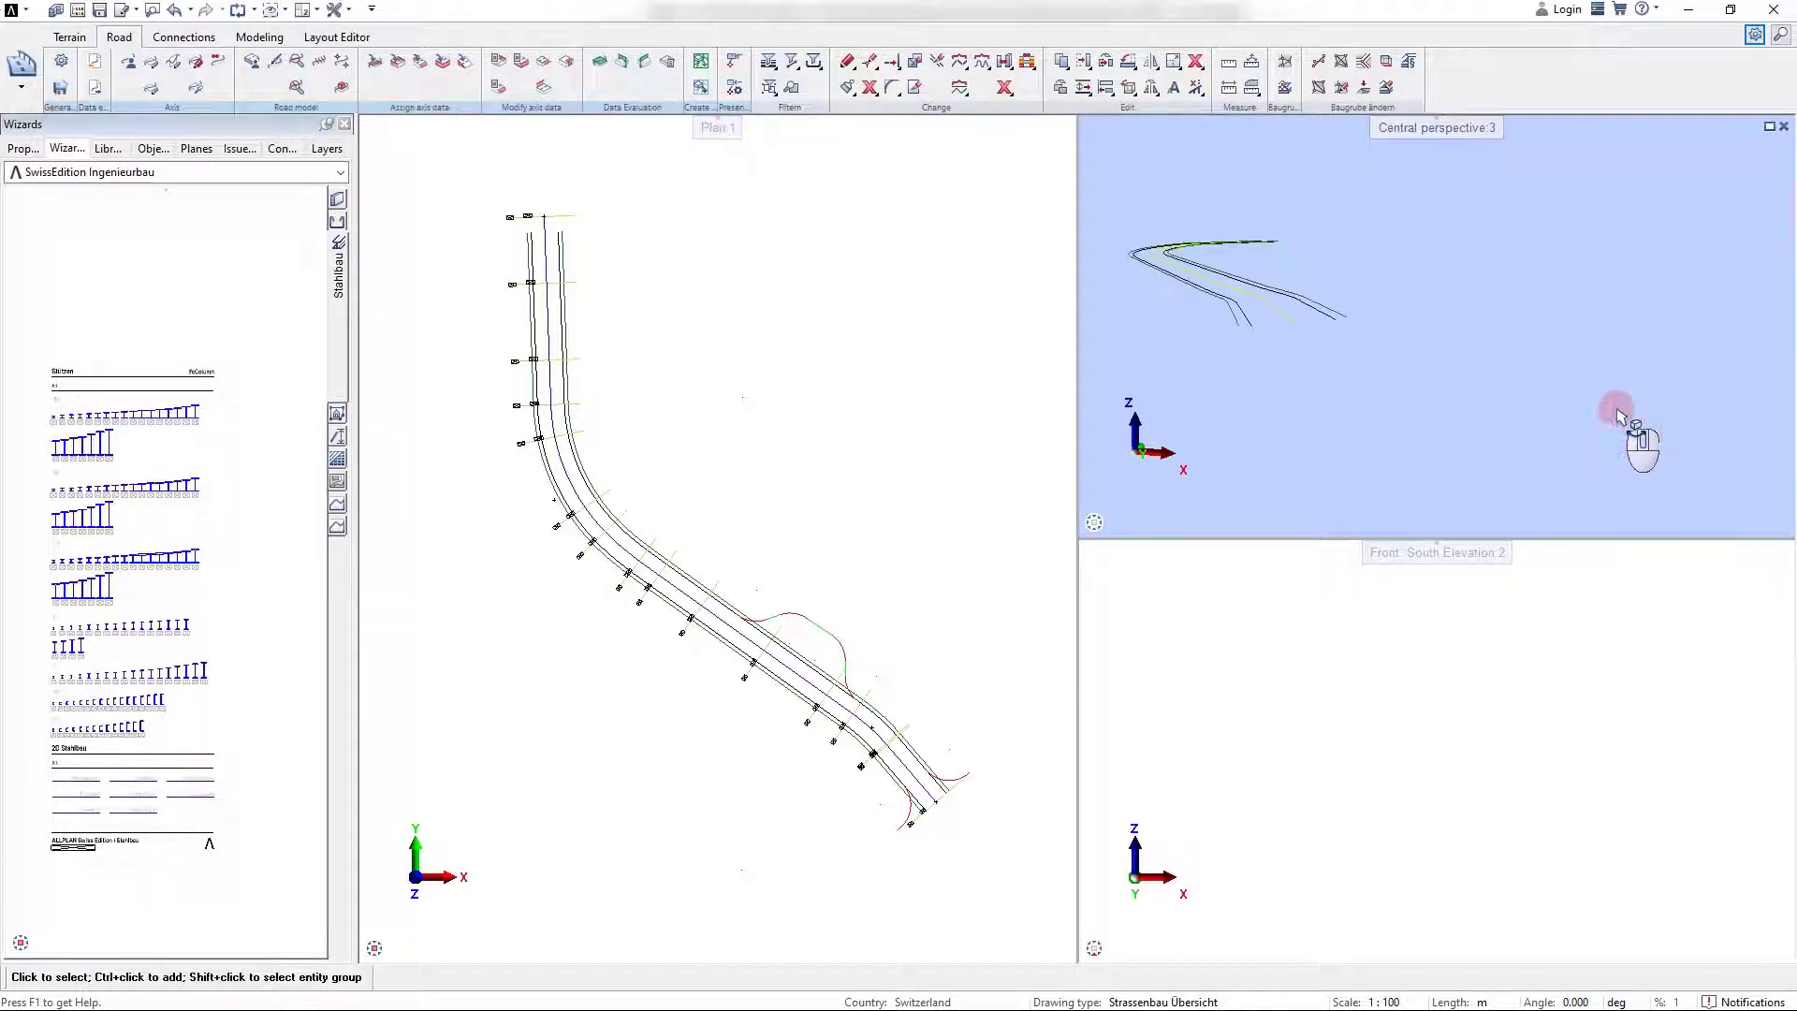
pyautogui.moveTo(1556, 389); pyautogui.dragTo(1479, 325)
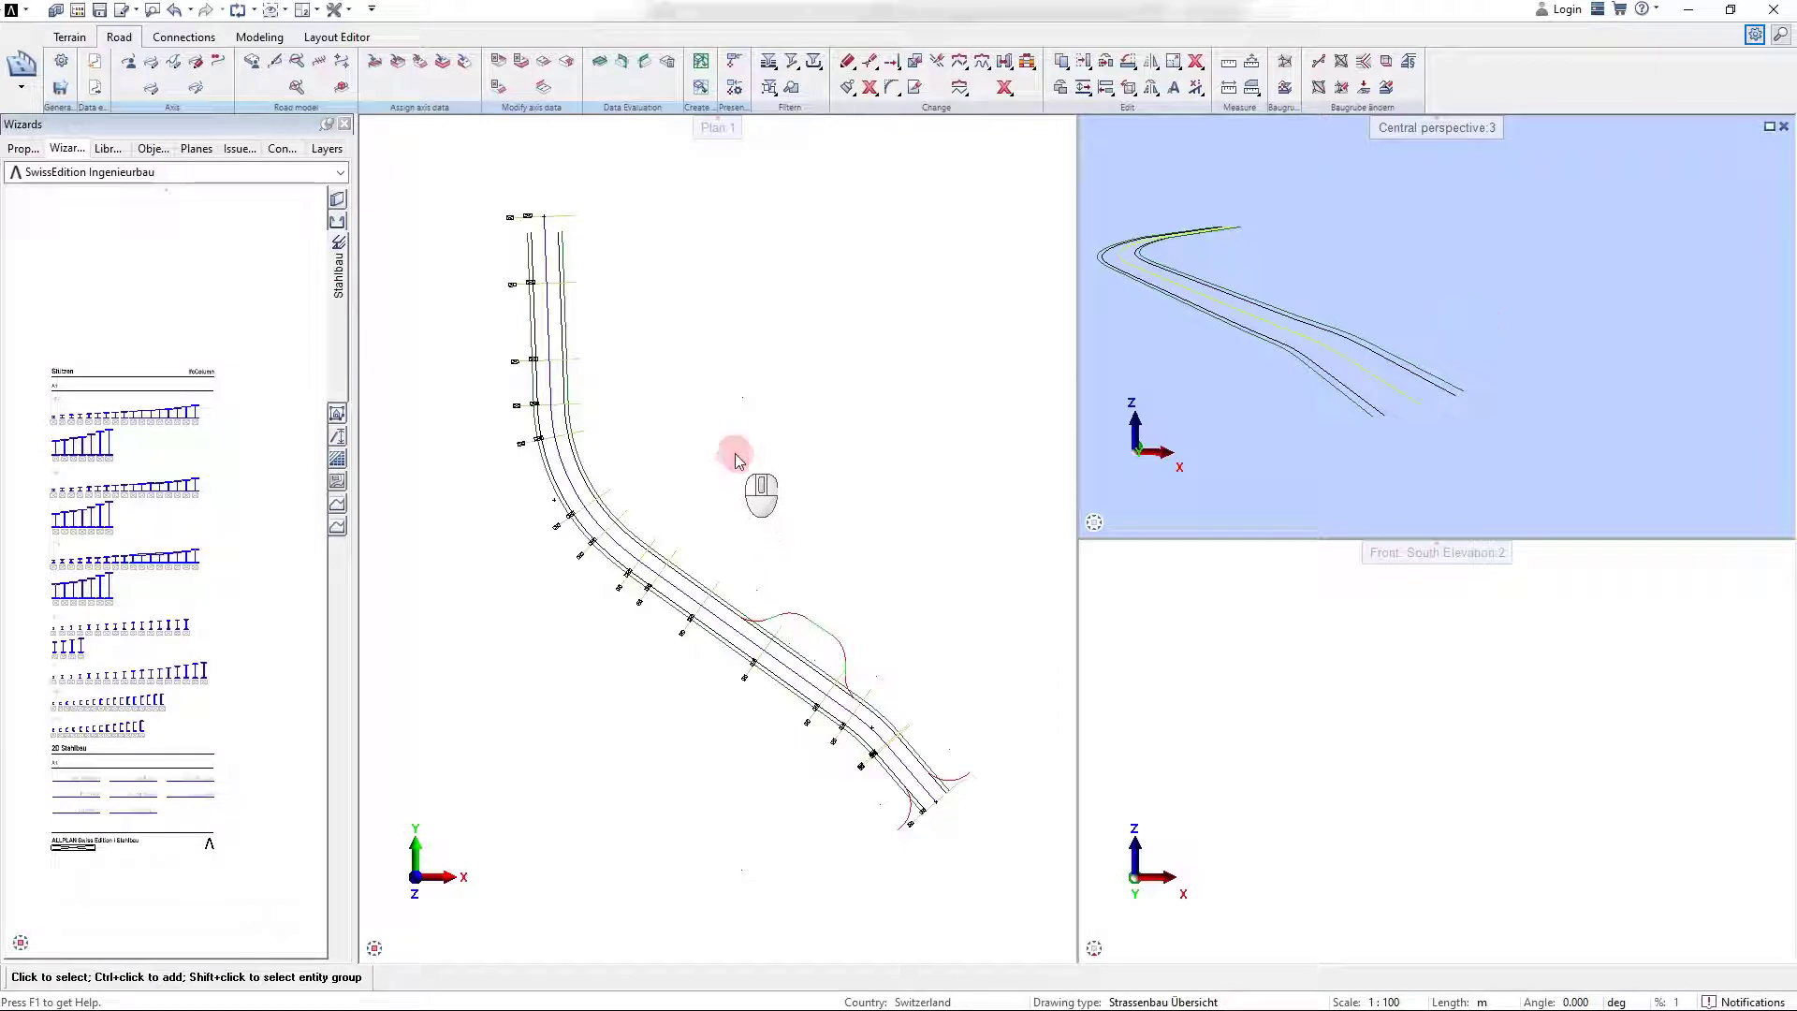
# Apply the Wireframe view layout style to Achse 1 and inspect its cross sections in 3D.
pyautogui.click(275, 64)
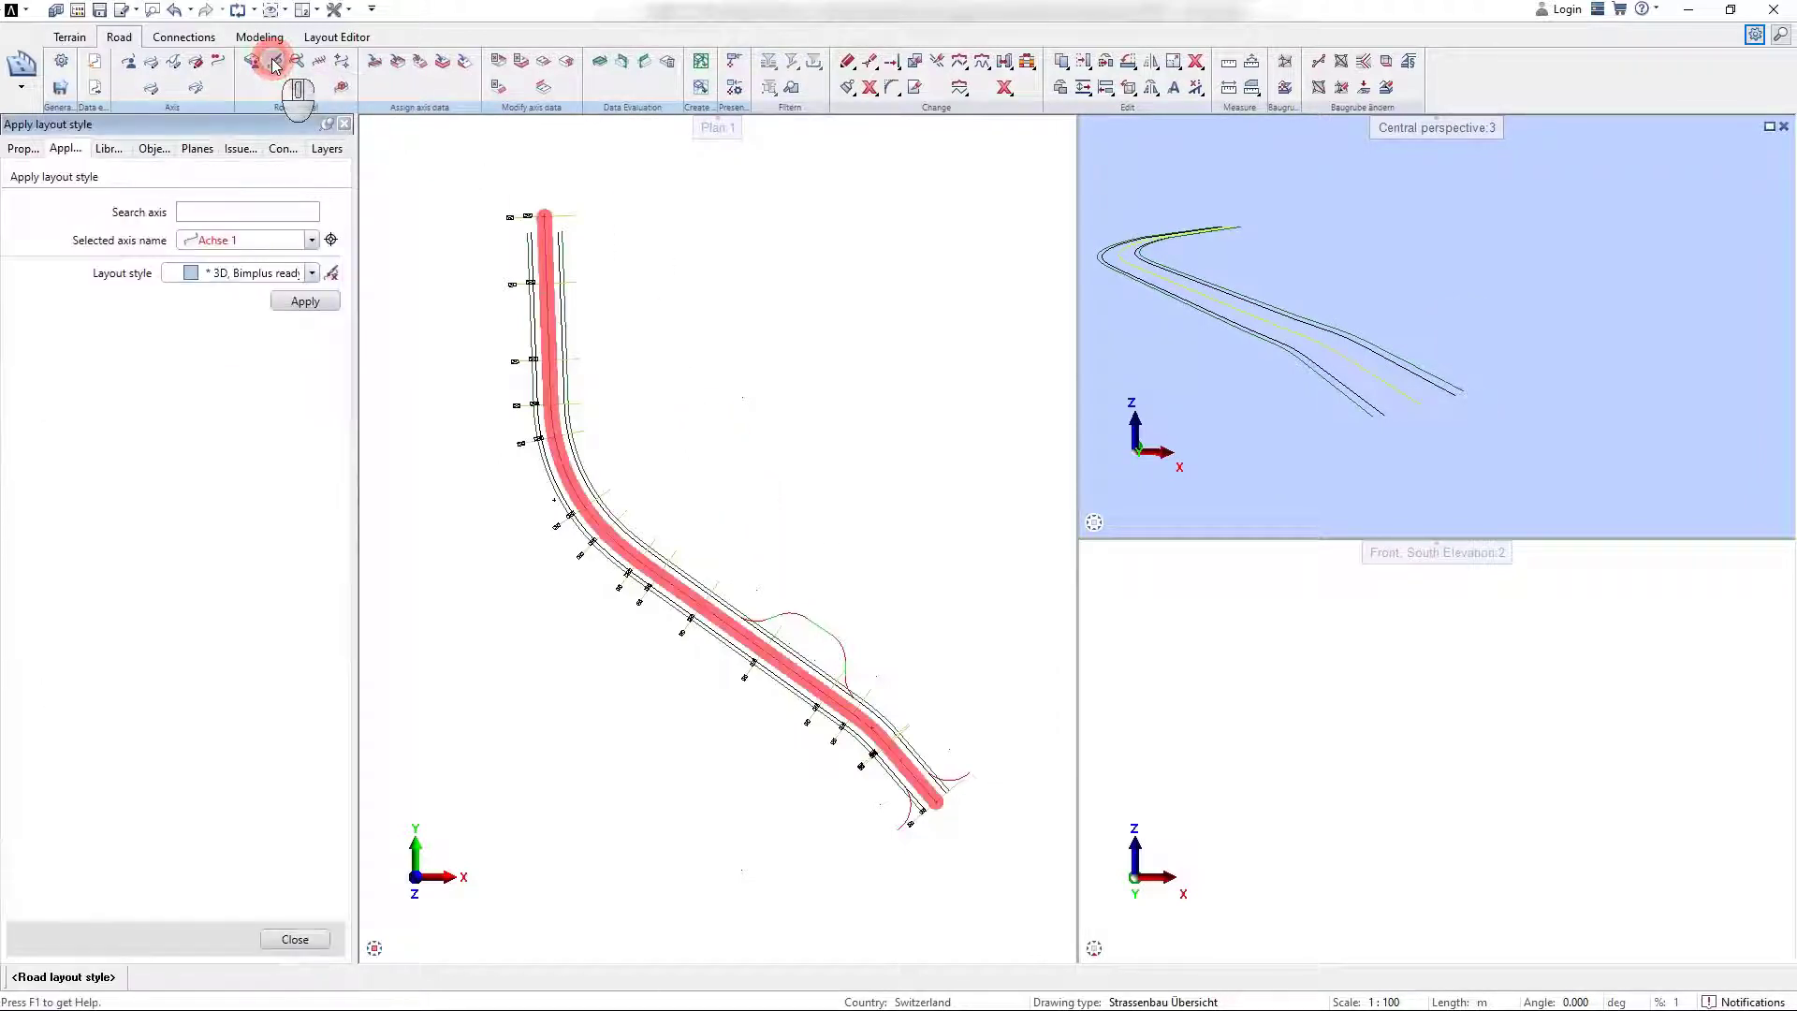
pyautogui.click(314, 273)
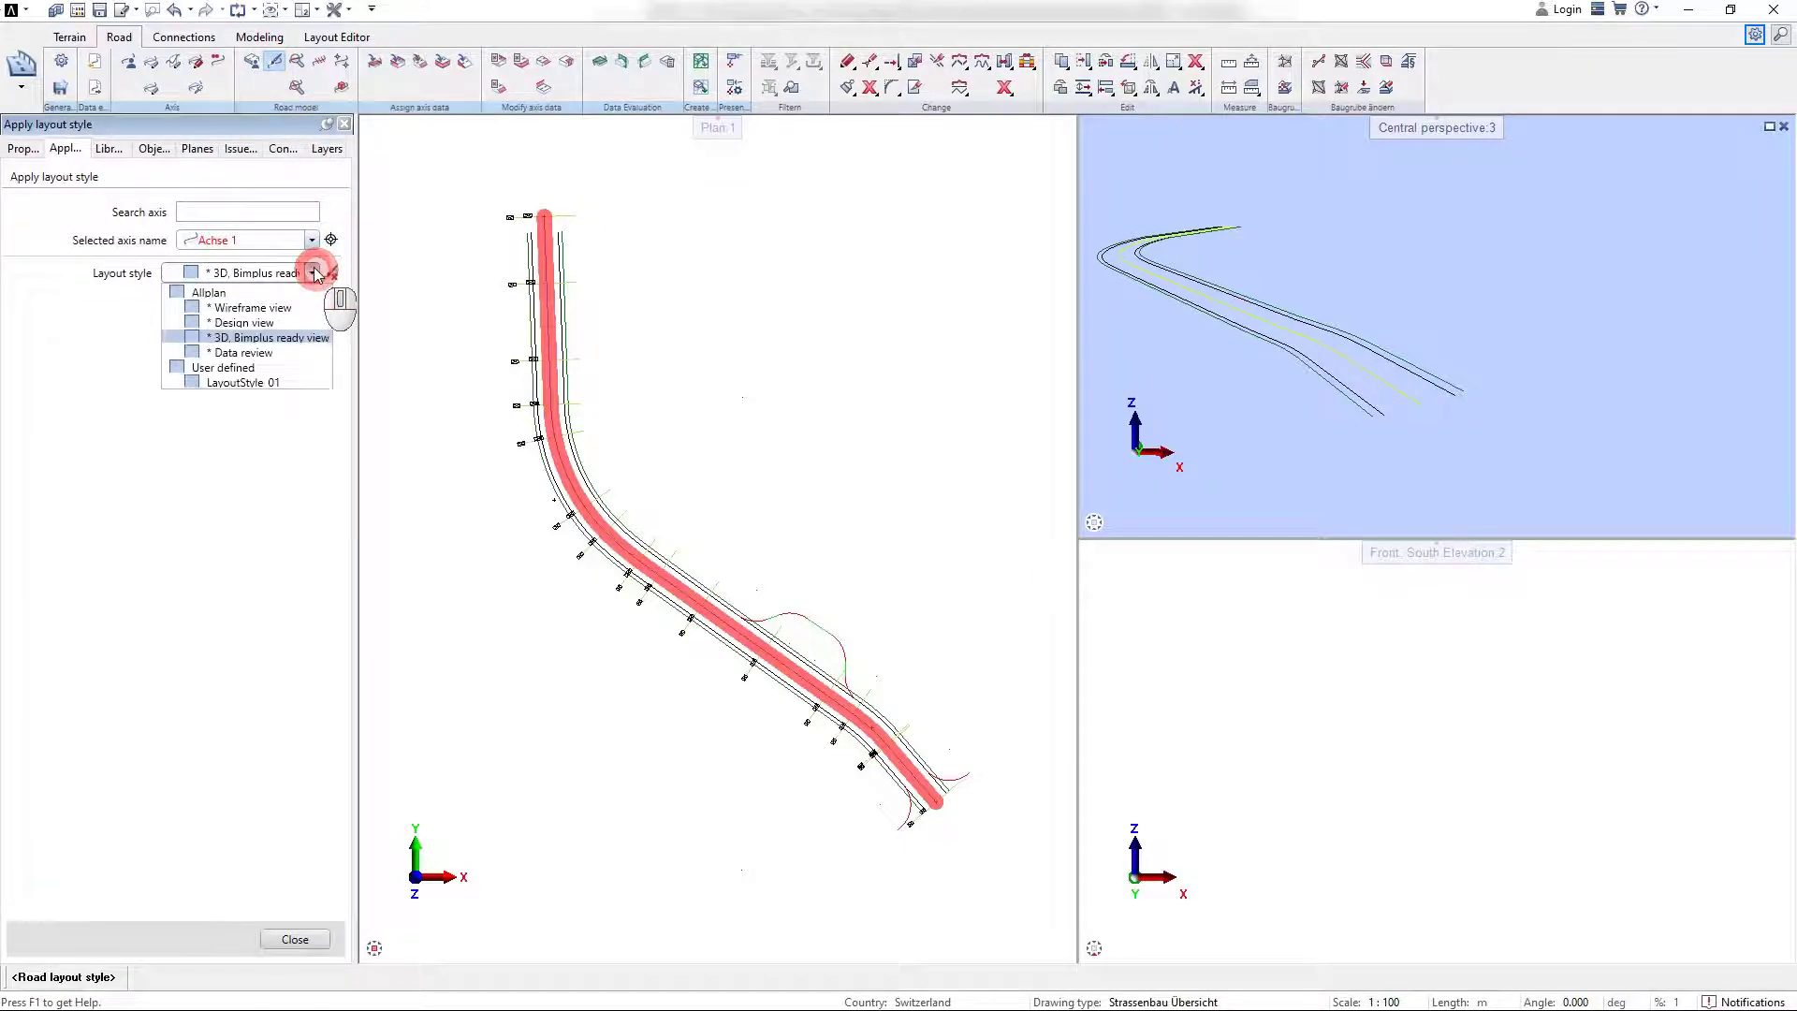
pyautogui.click(280, 307)
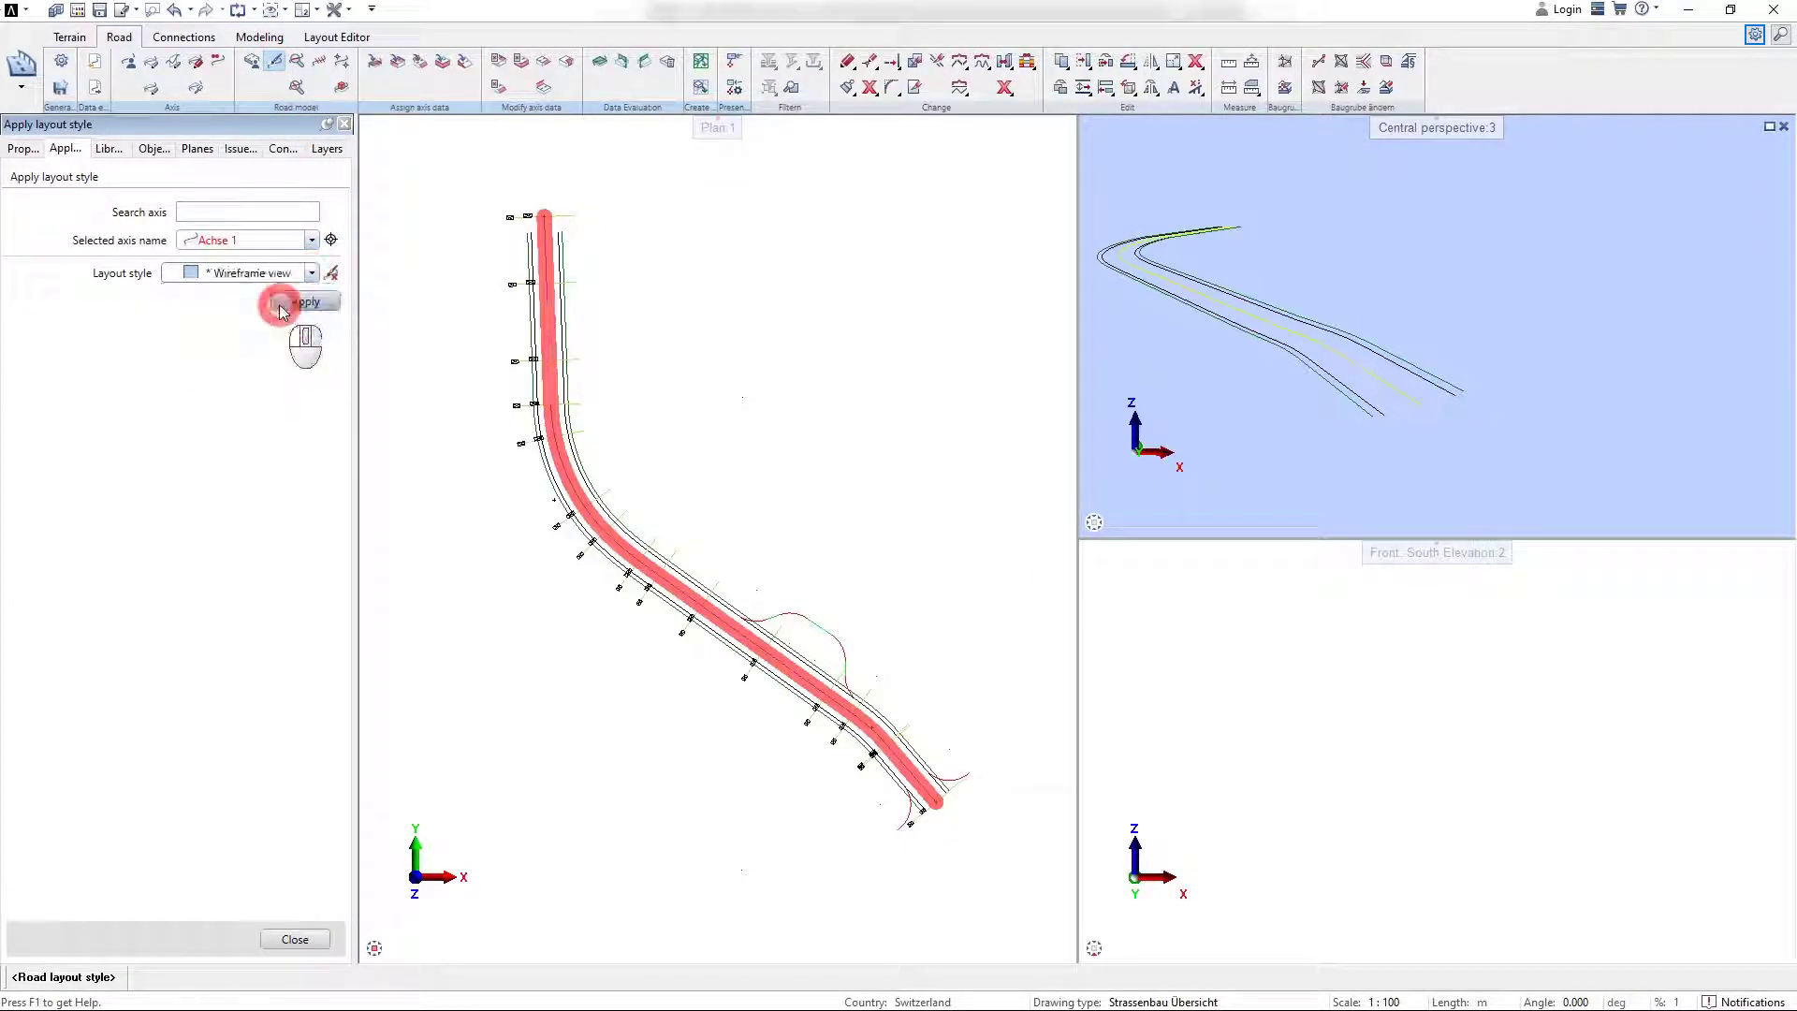
pyautogui.click(312, 307)
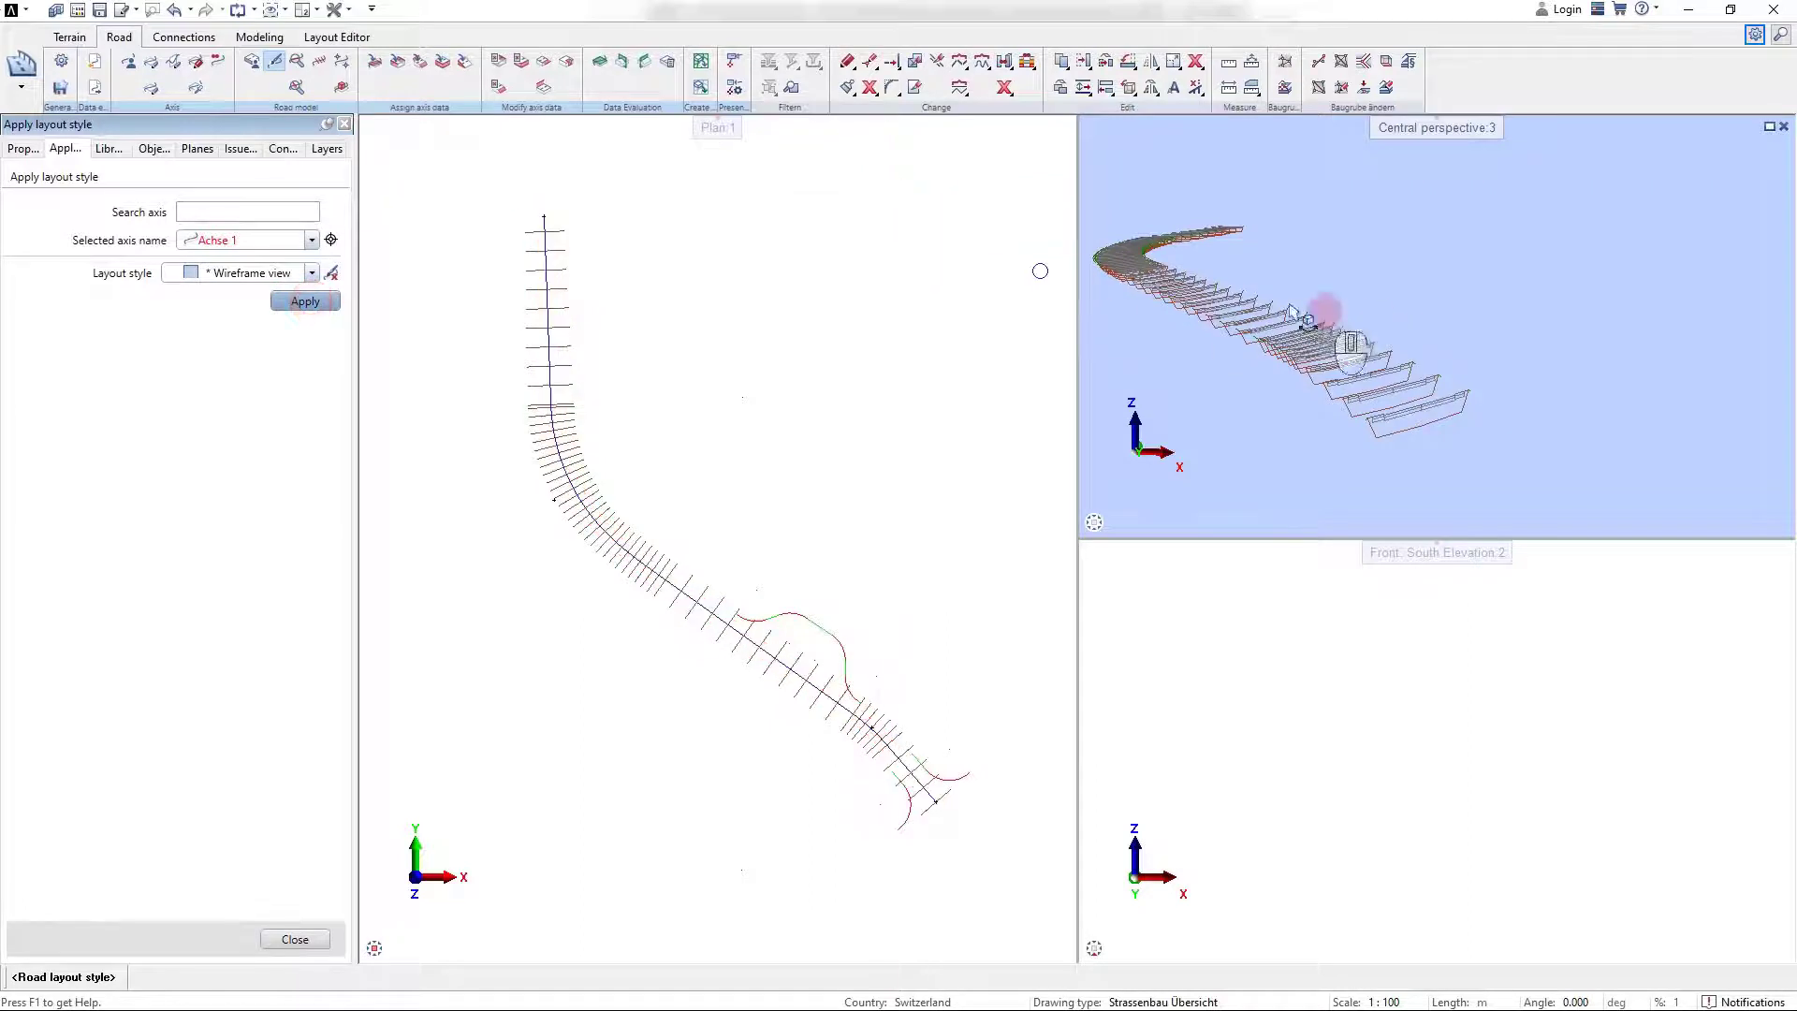
pyautogui.moveTo(1291, 301); pyautogui.dragTo(1223, 241)
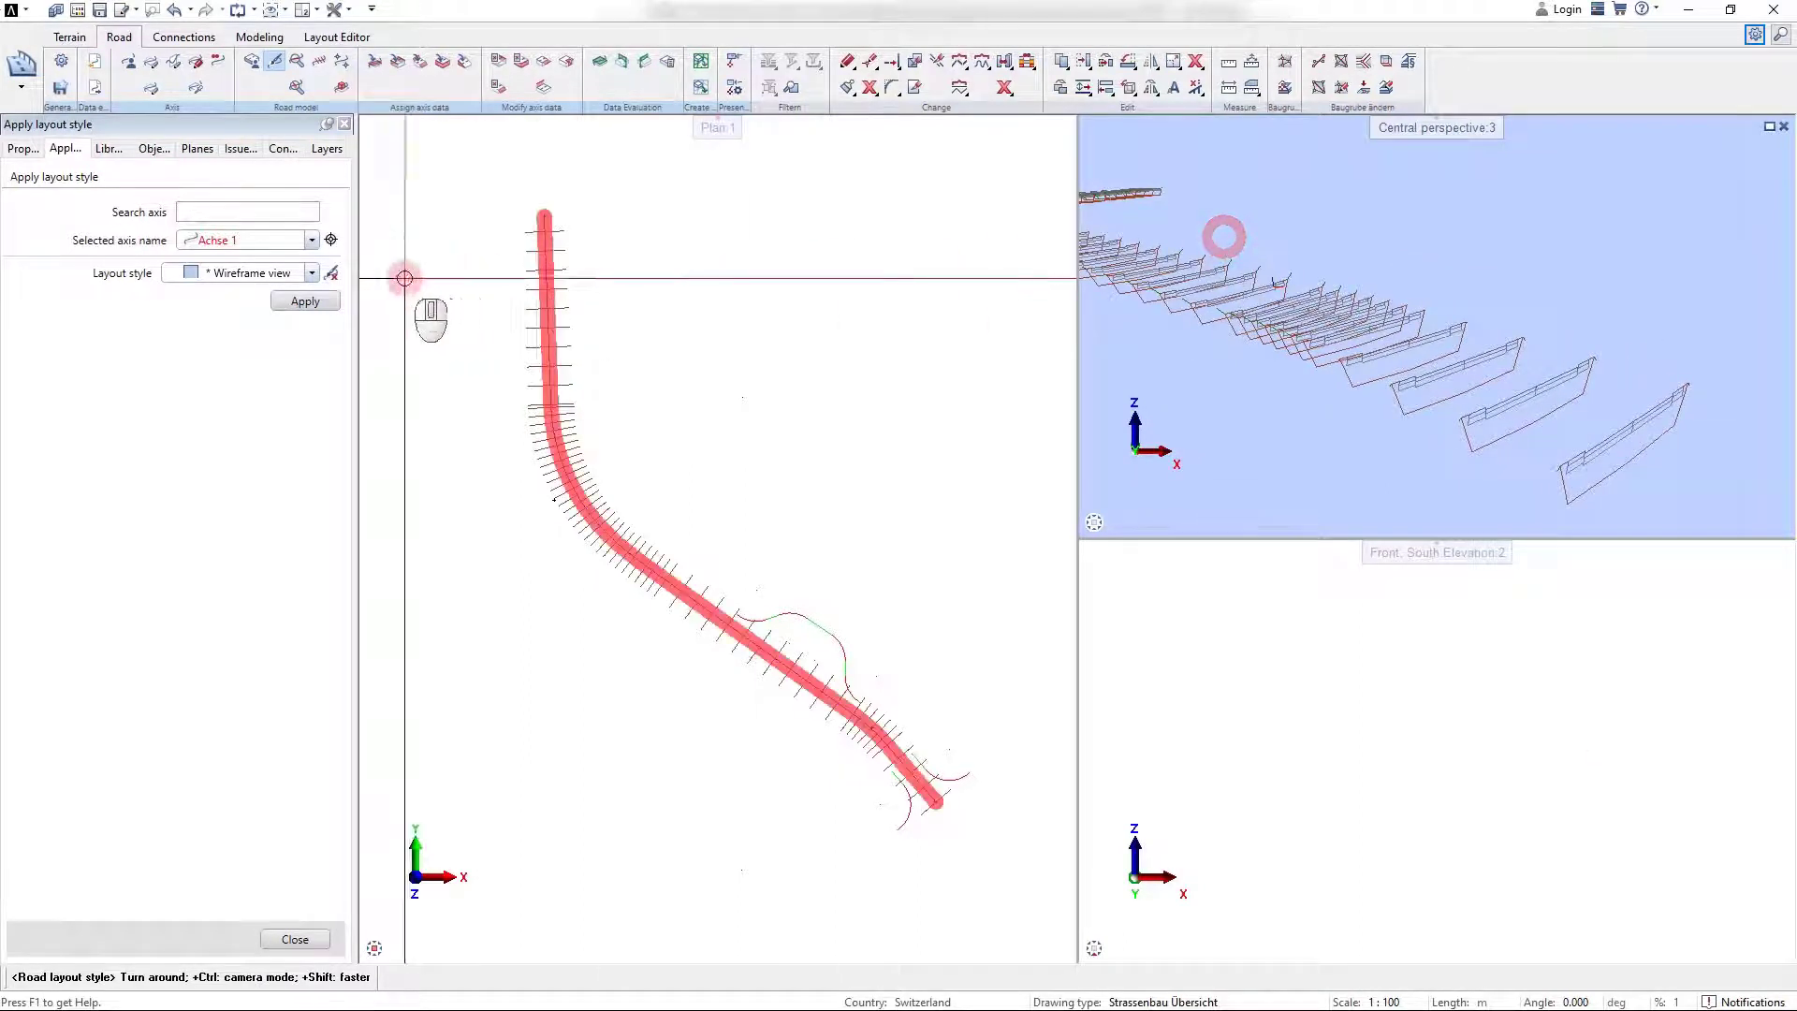
# Switch Achse 1 to the 3D, Bimplus ready layout style and orbit around the solid road body.
pyautogui.click(311, 273)
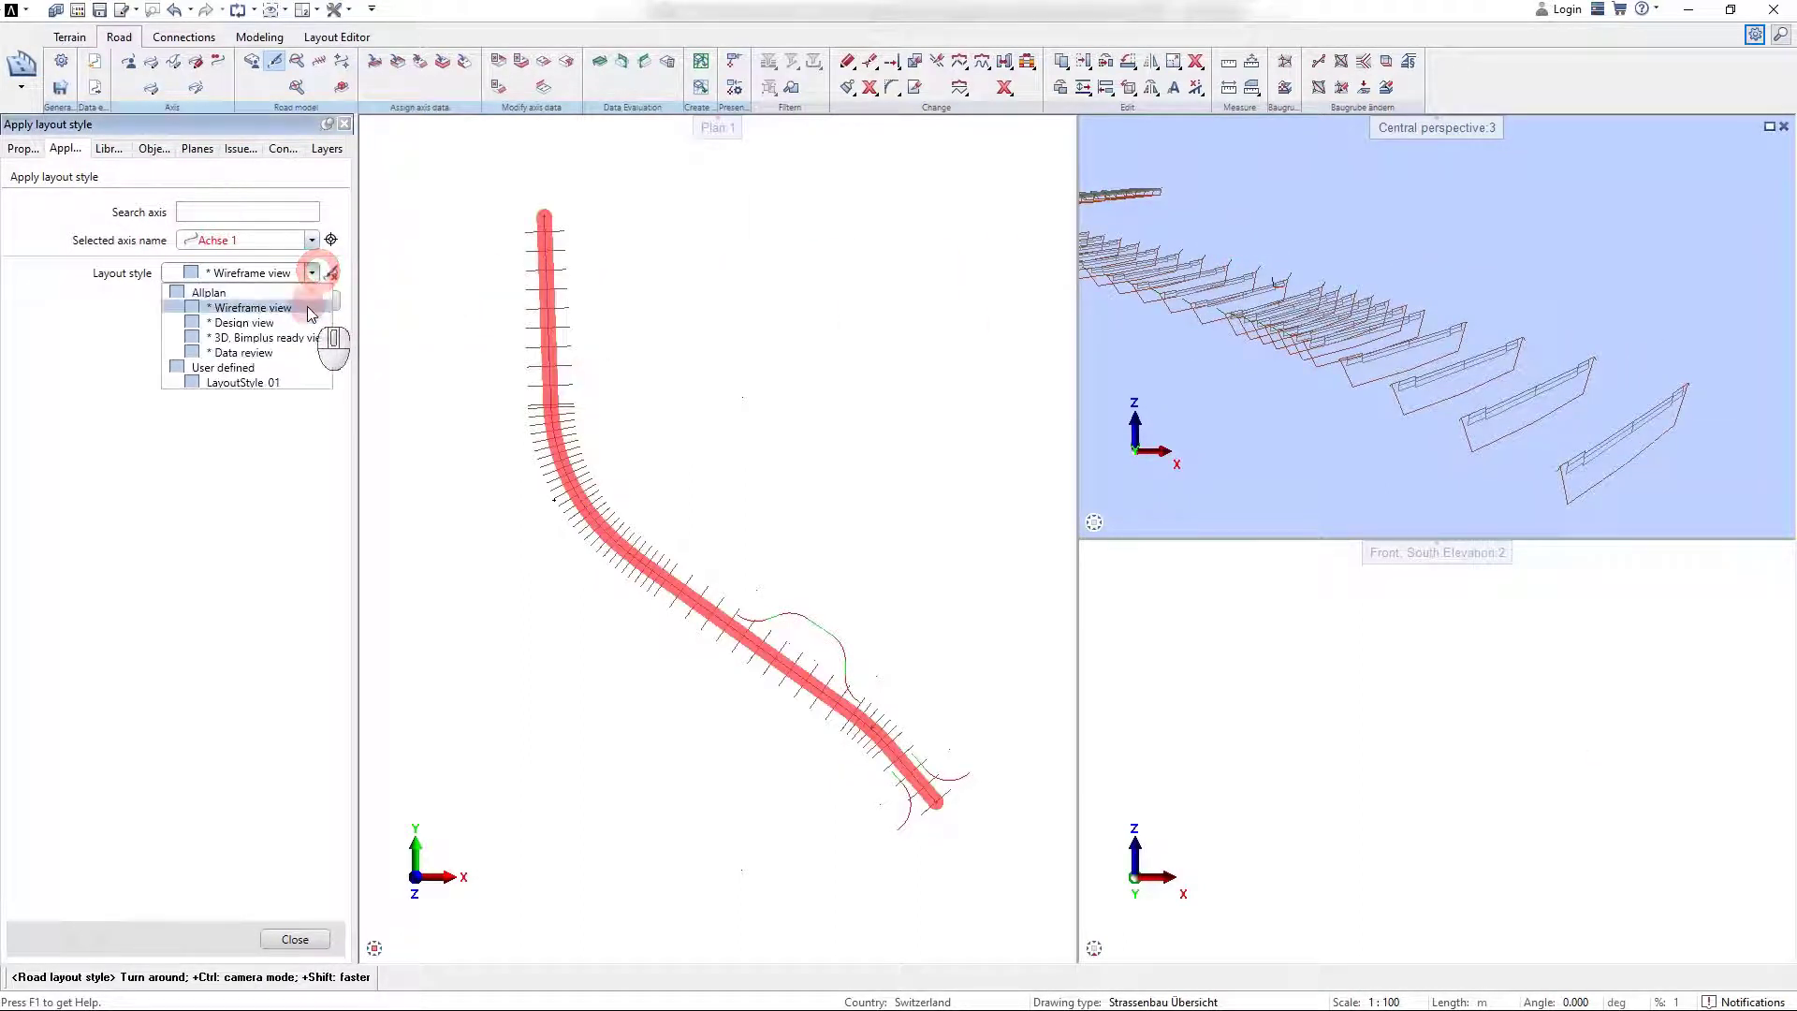
pyautogui.click(293, 337)
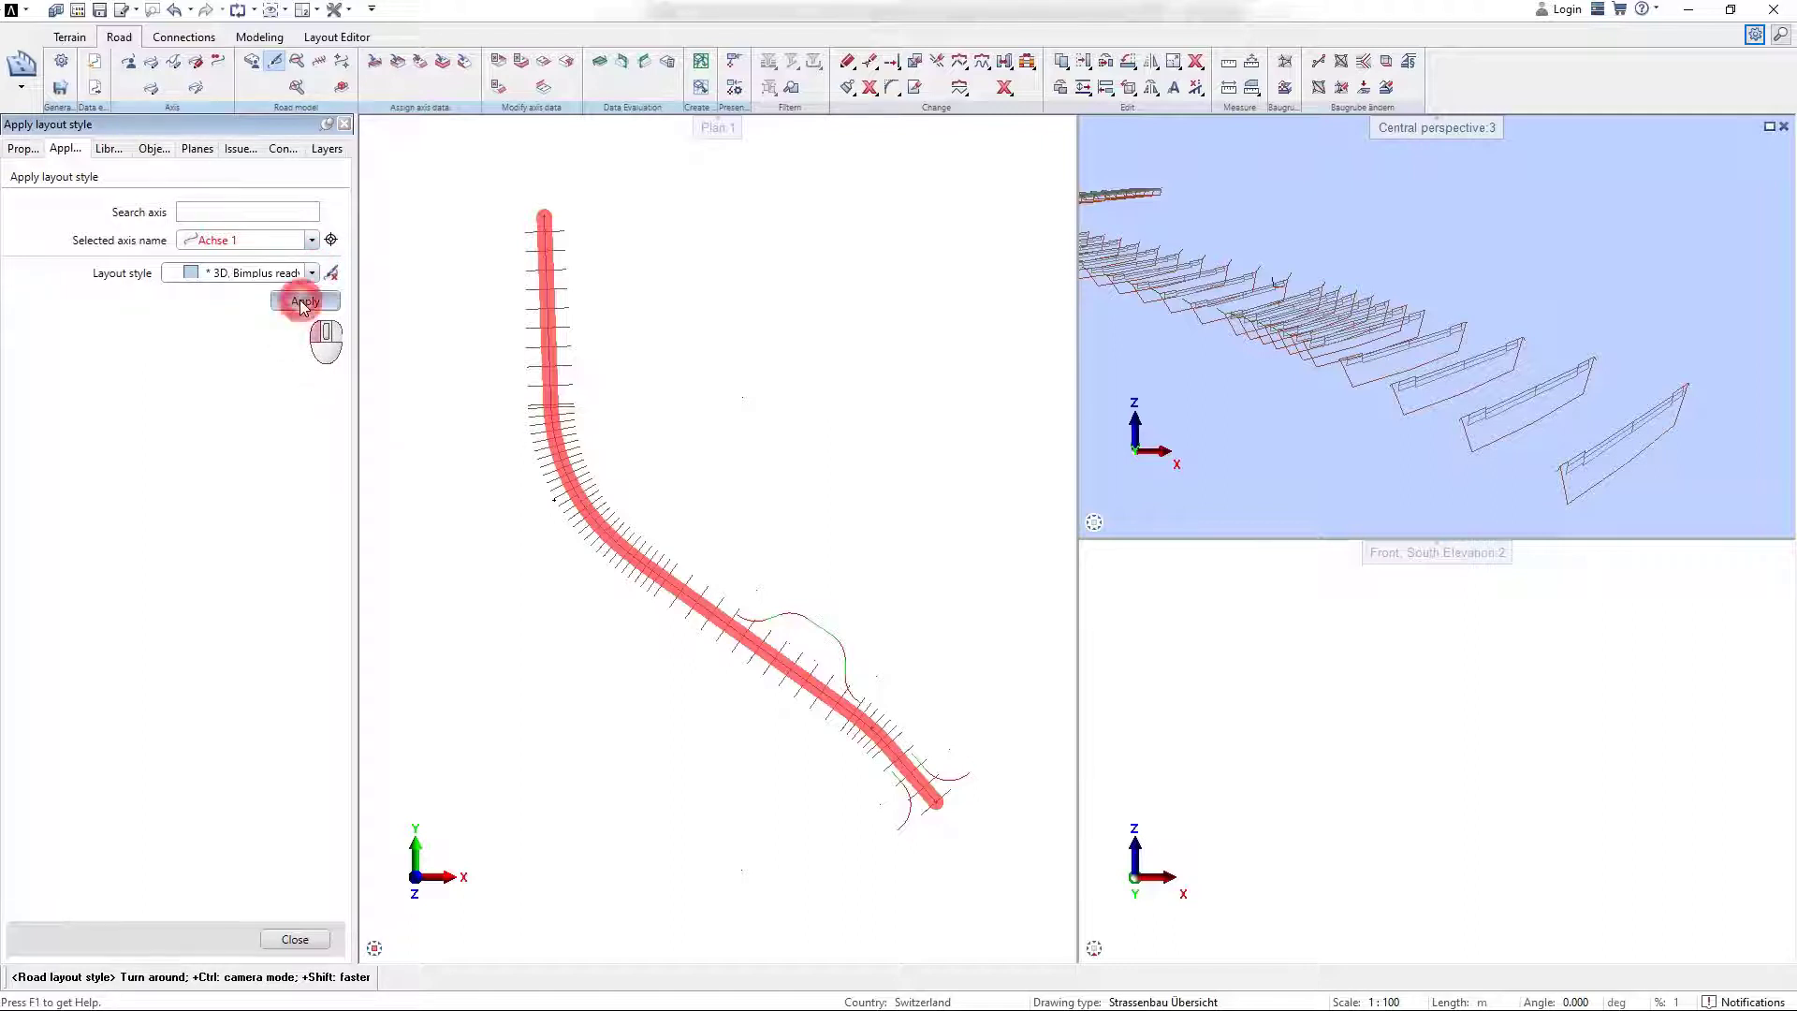
pyautogui.click(301, 302)
pyautogui.click(401, 321)
pyautogui.moveTo(1344, 261); pyautogui.dragTo(1292, 310)
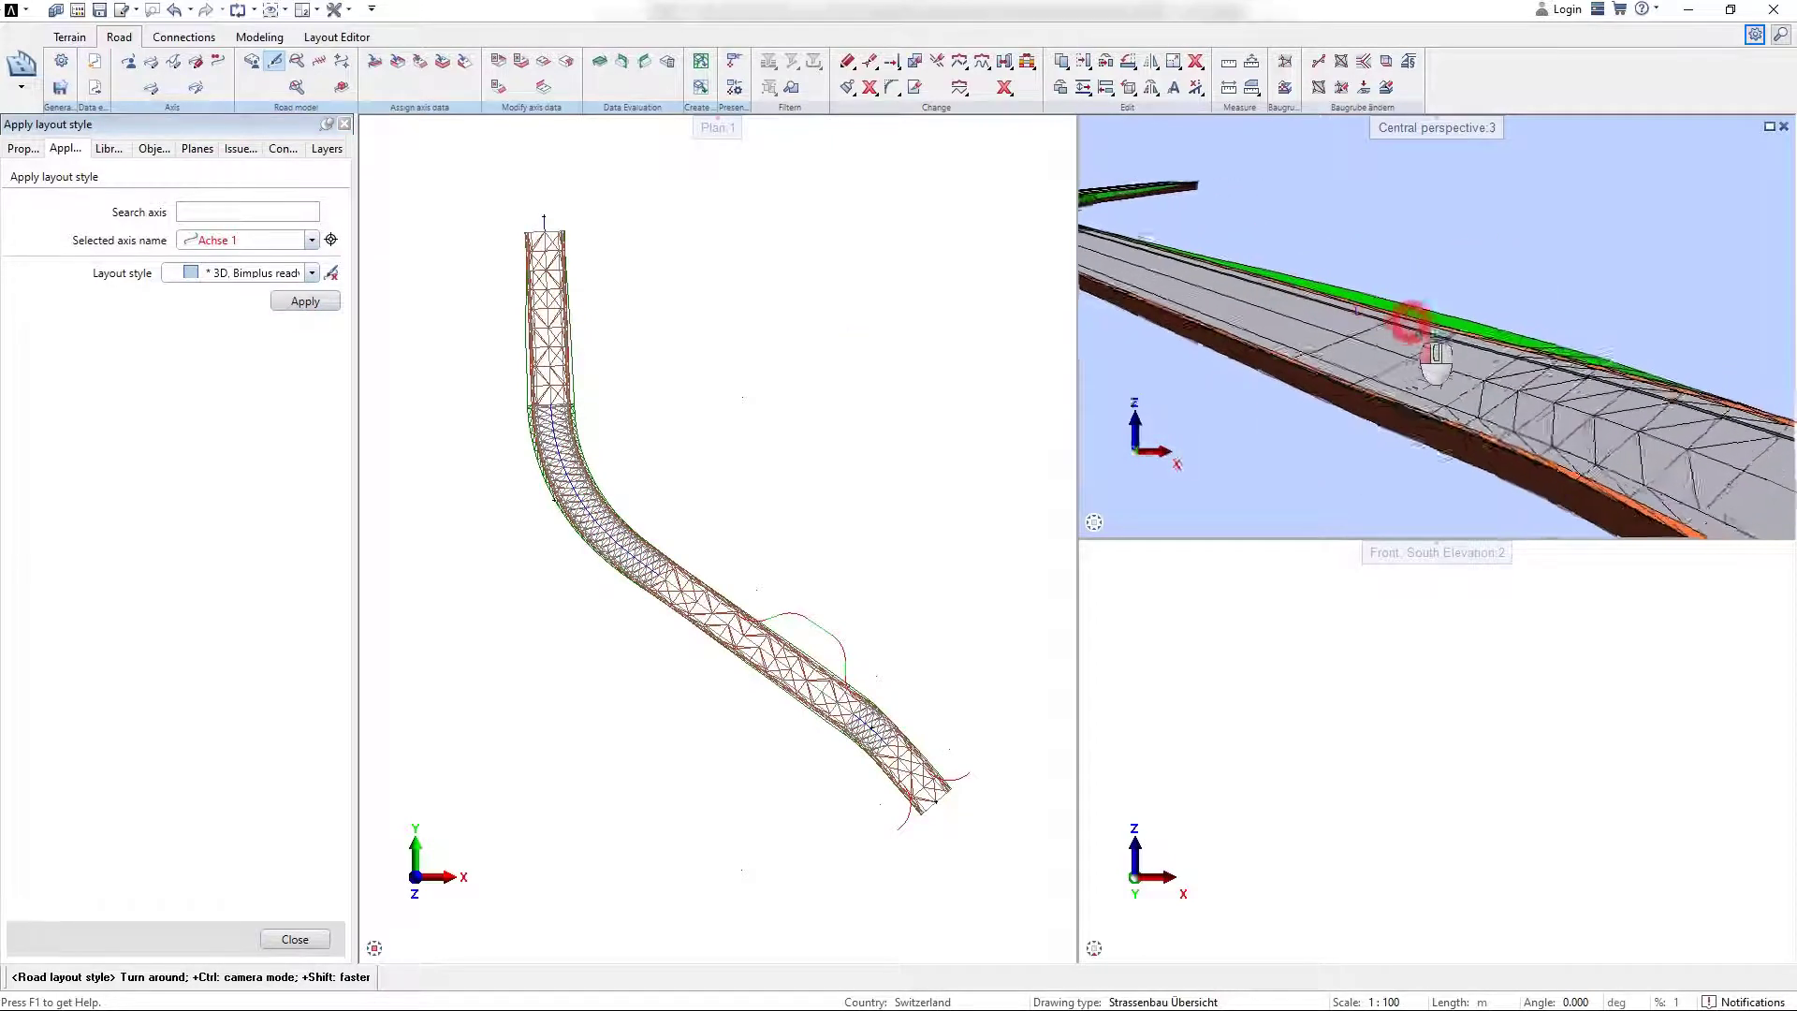
pyautogui.moveTo(1440, 326); pyautogui.dragTo(1557, 377)
pyautogui.scroll(3, 1516, 380)
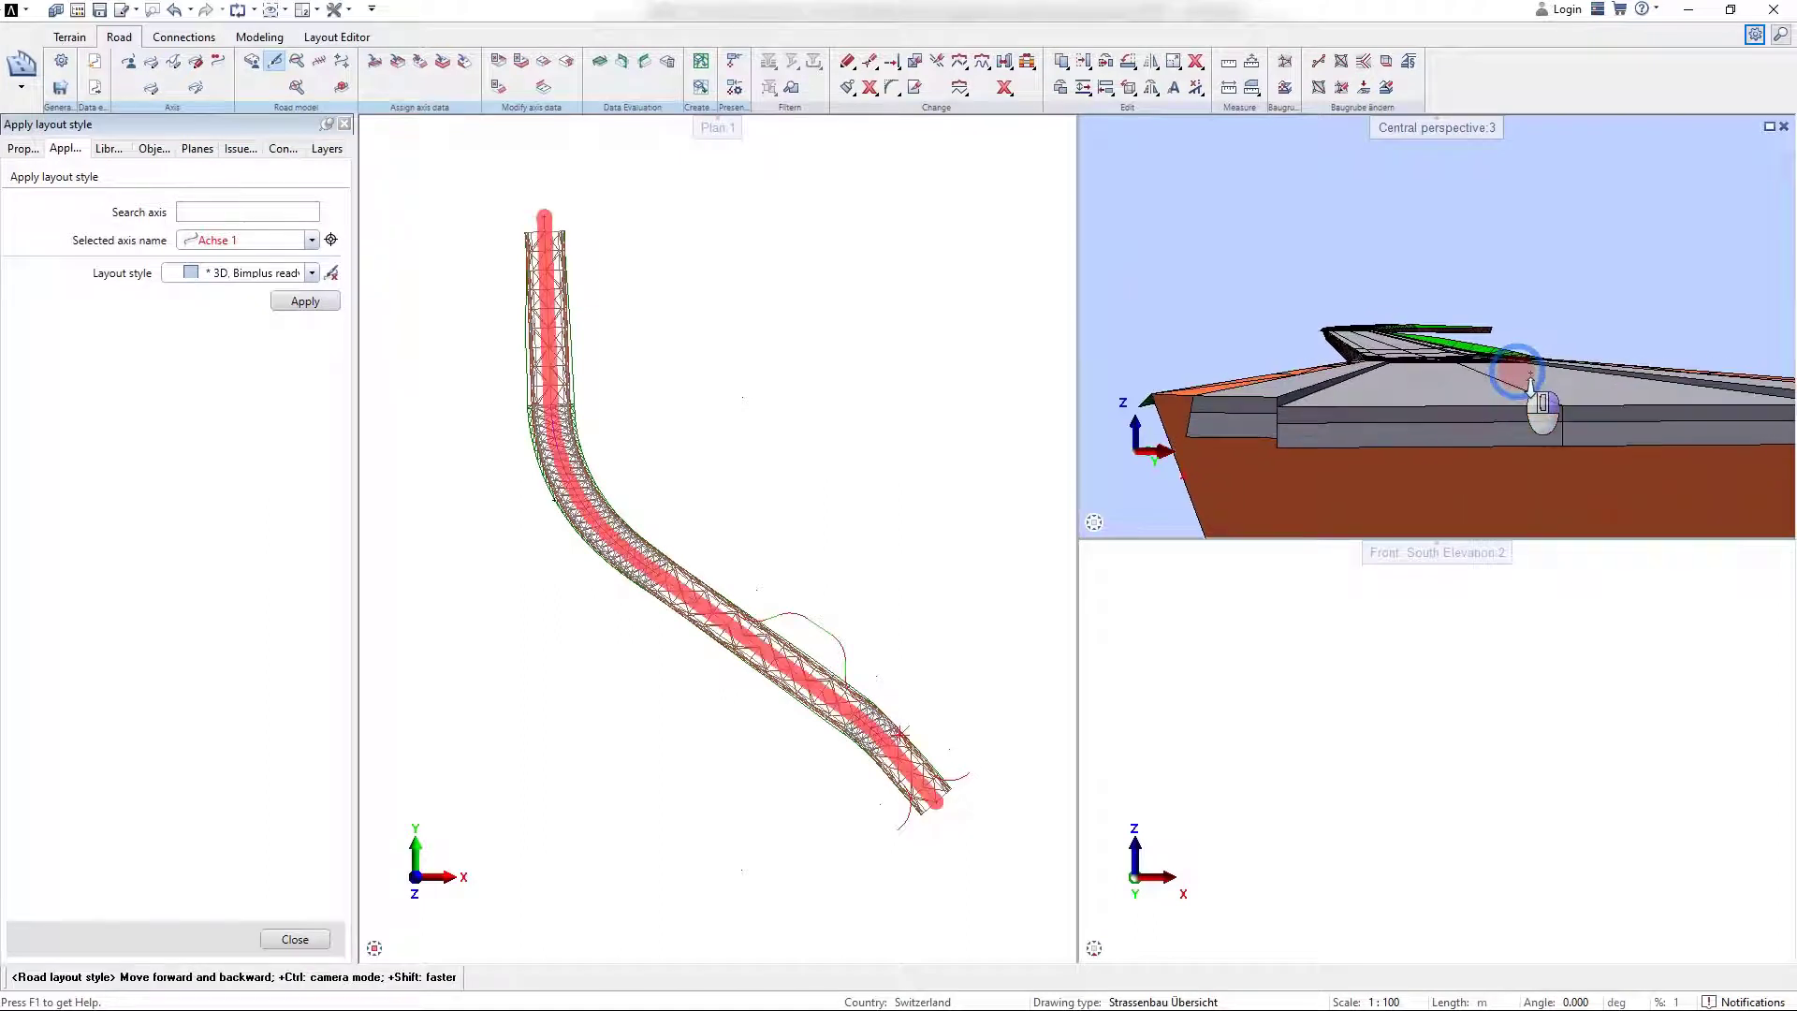
pyautogui.scroll(-2, 1509, 382)
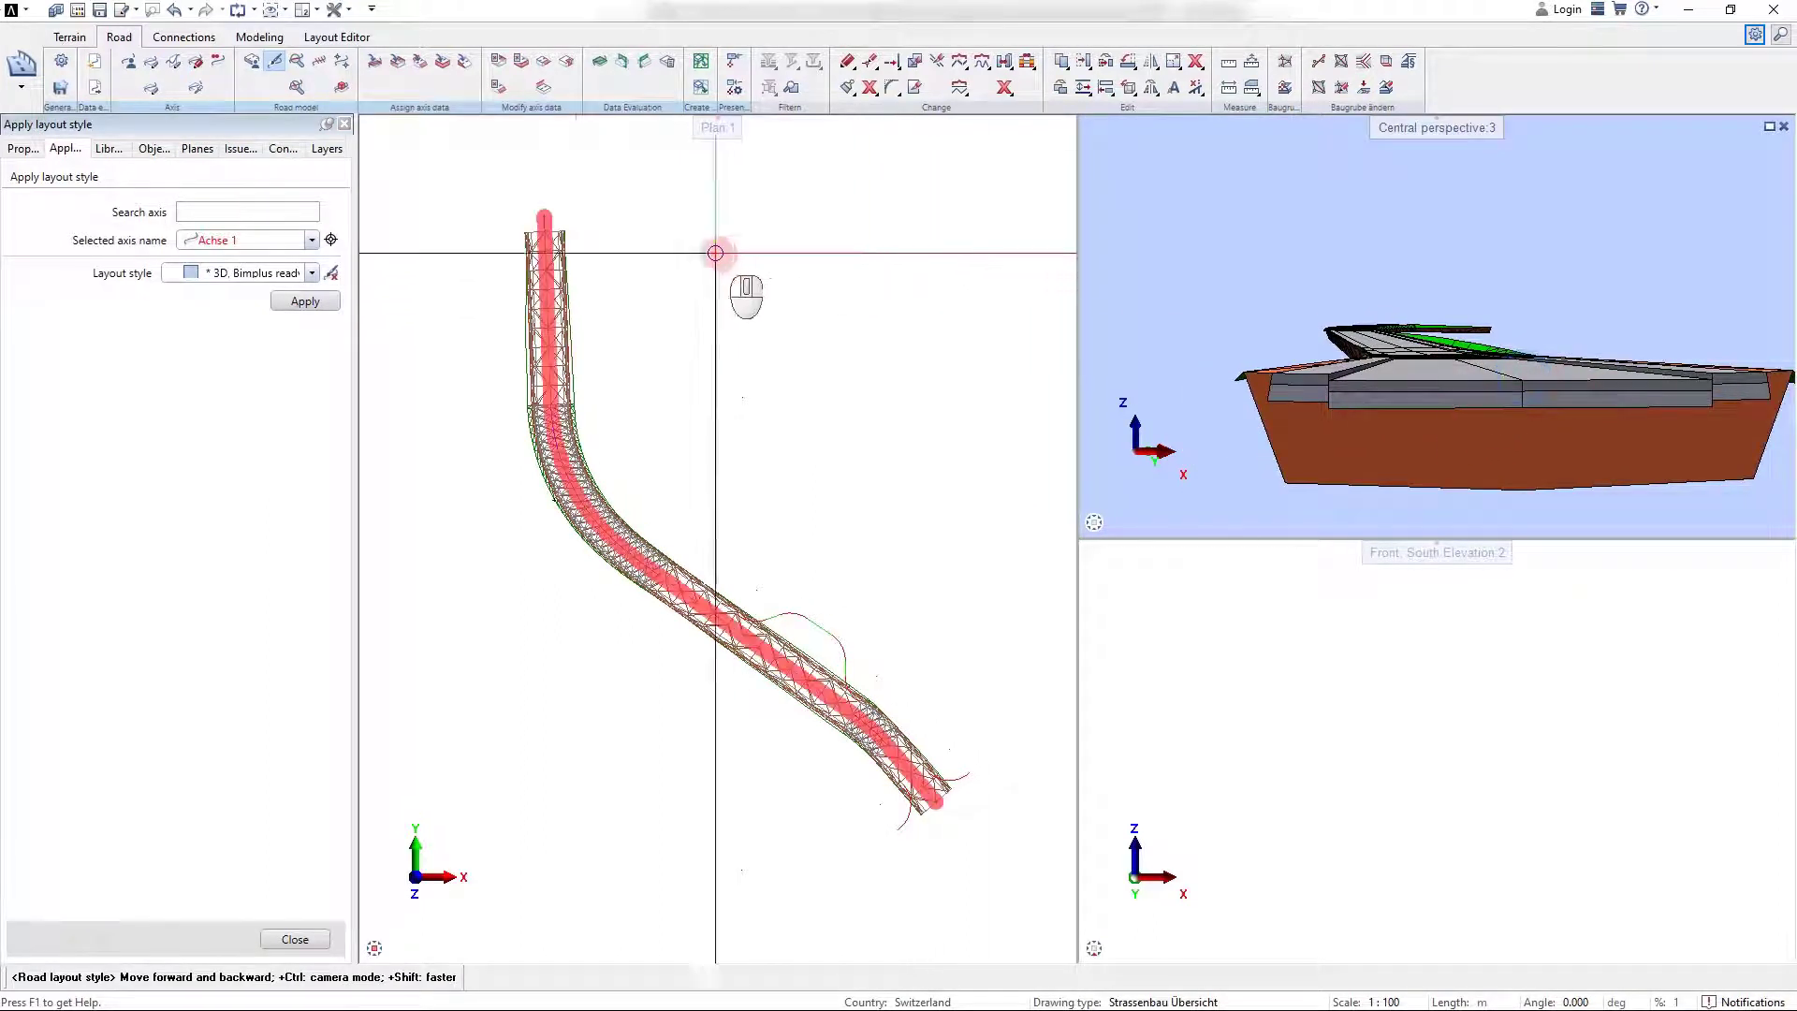
# Add a left roadside superelevation range from axis start to end with a value of -3 %.
pyautogui.click(465, 66)
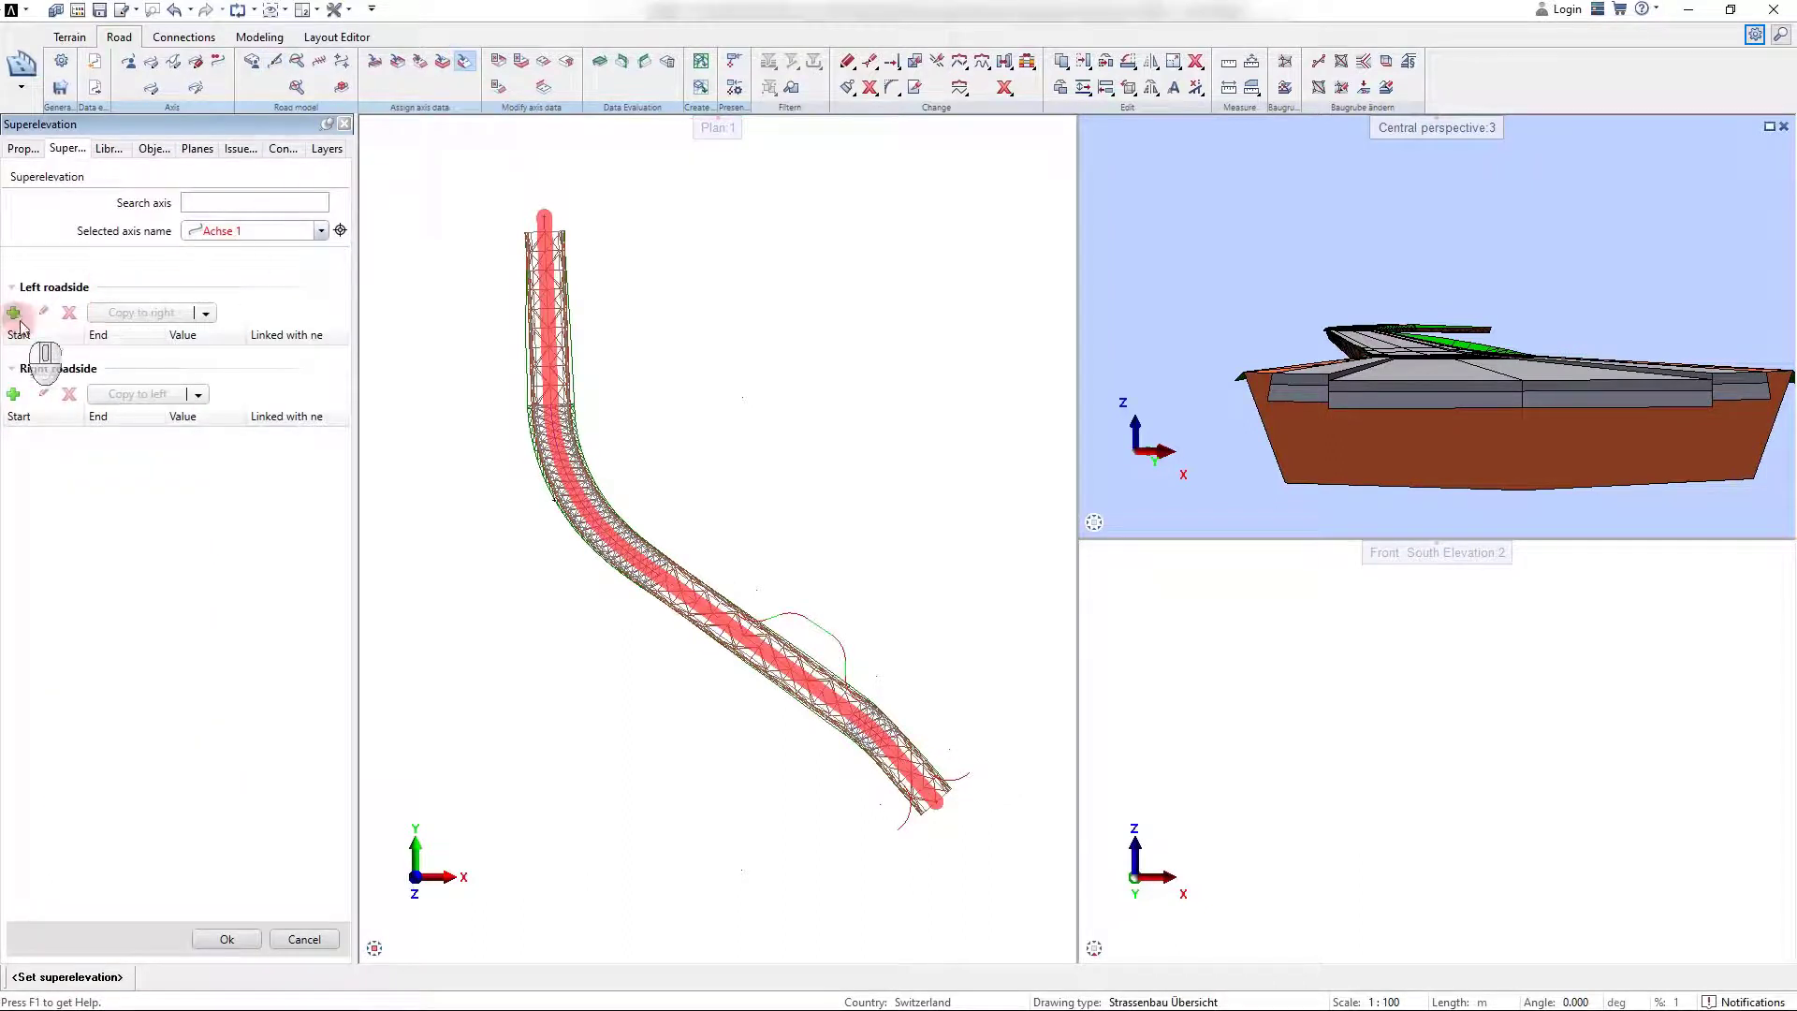
pyautogui.click(14, 312)
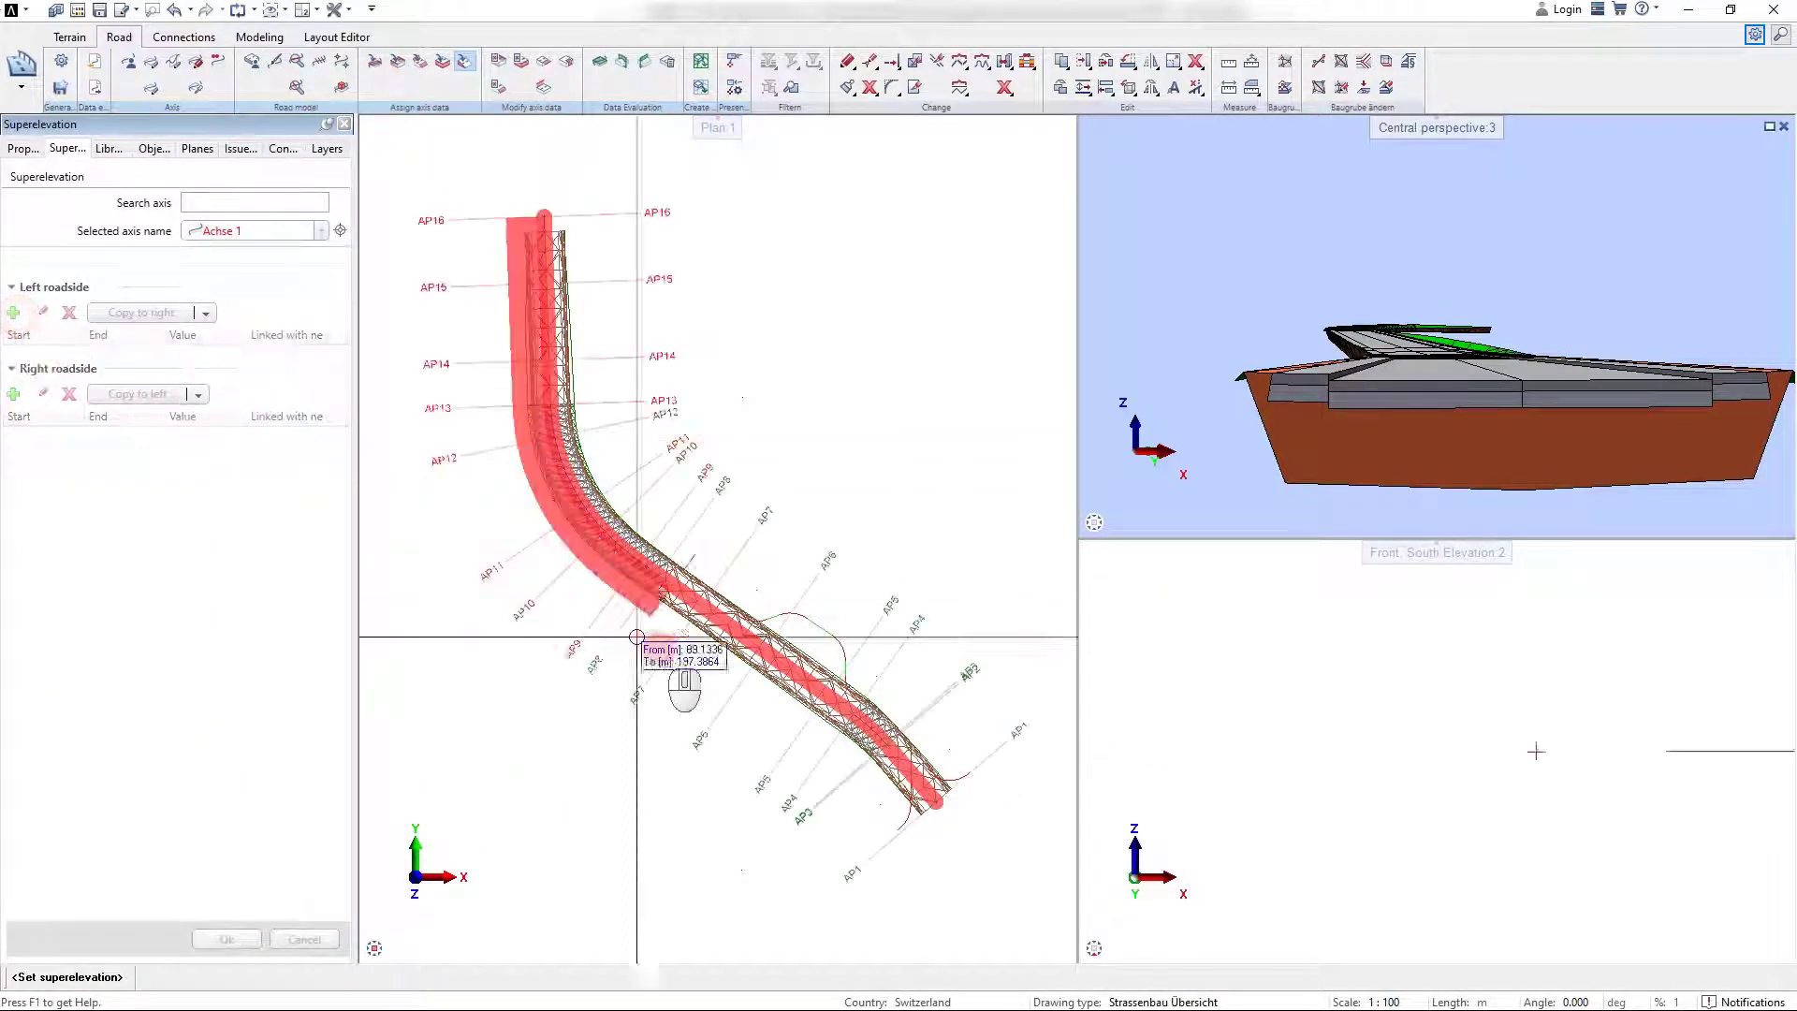
pyautogui.click(940, 803)
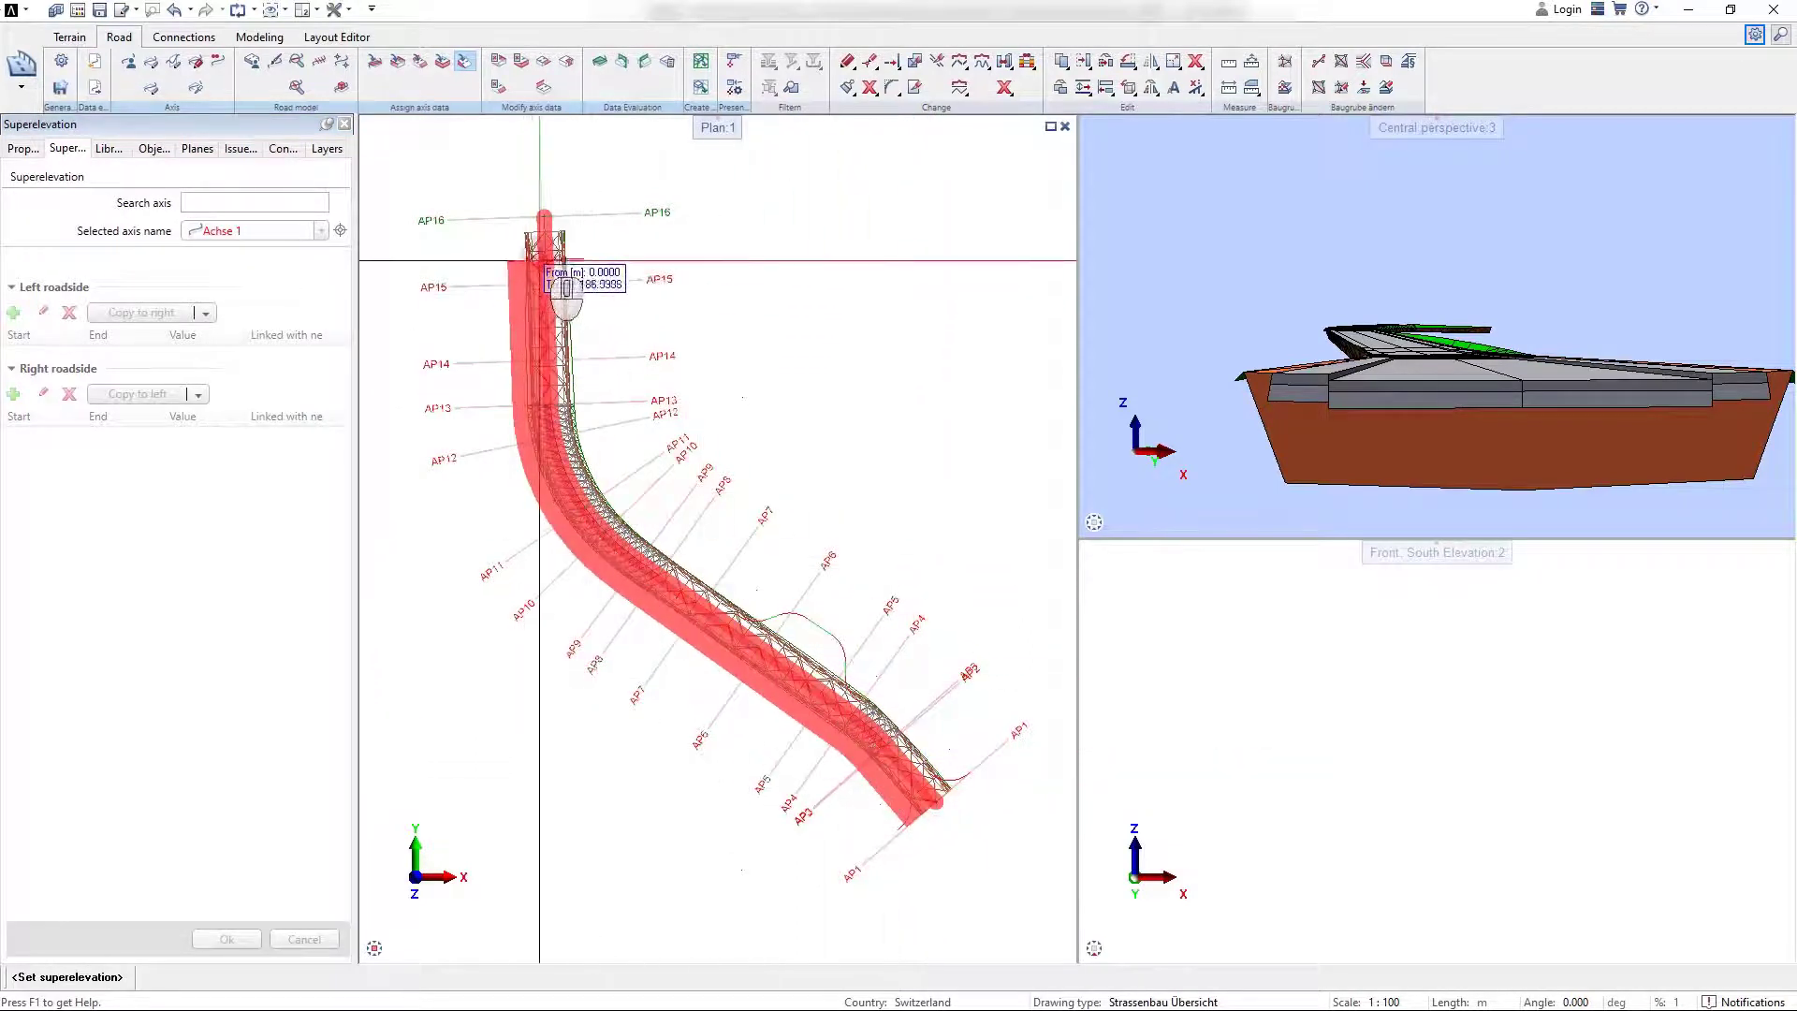
pyautogui.click(543, 213)
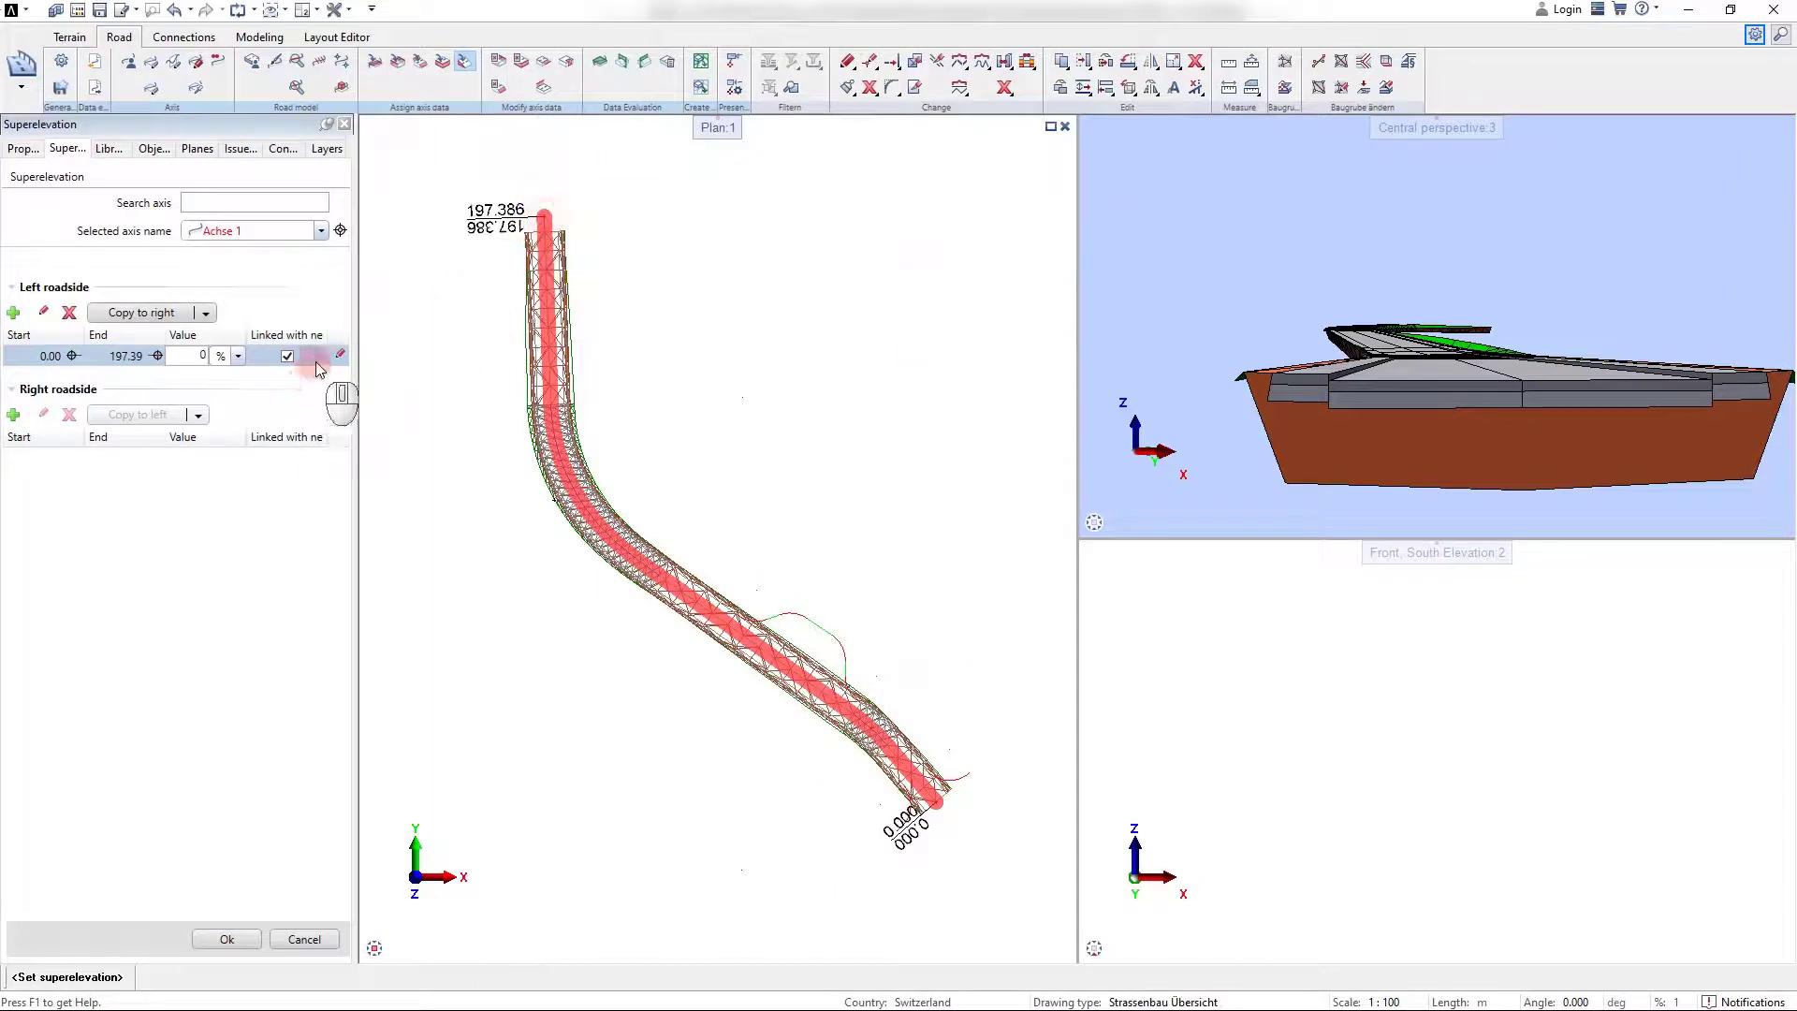
pyautogui.click(191, 357)
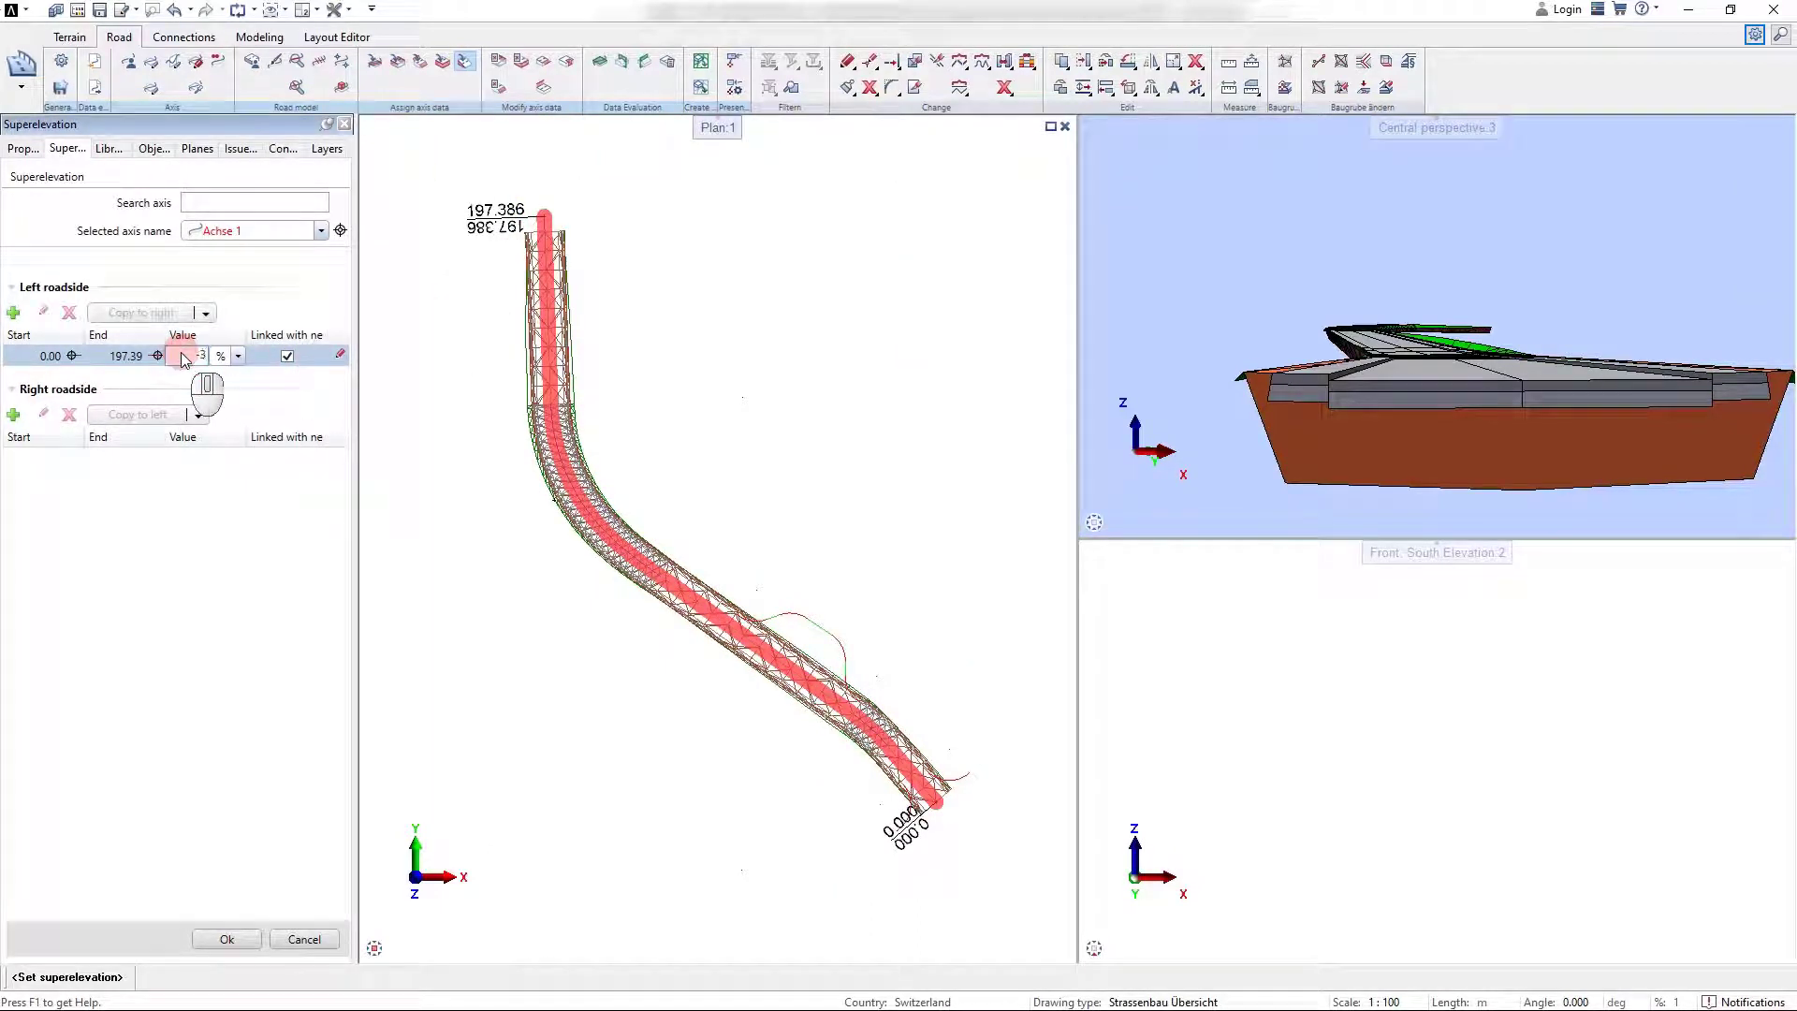
pyautogui.write('-3')
# Review the range properties, copy the -3 % superelevation to the right roadside and confirm.
pyautogui.click(339, 354)
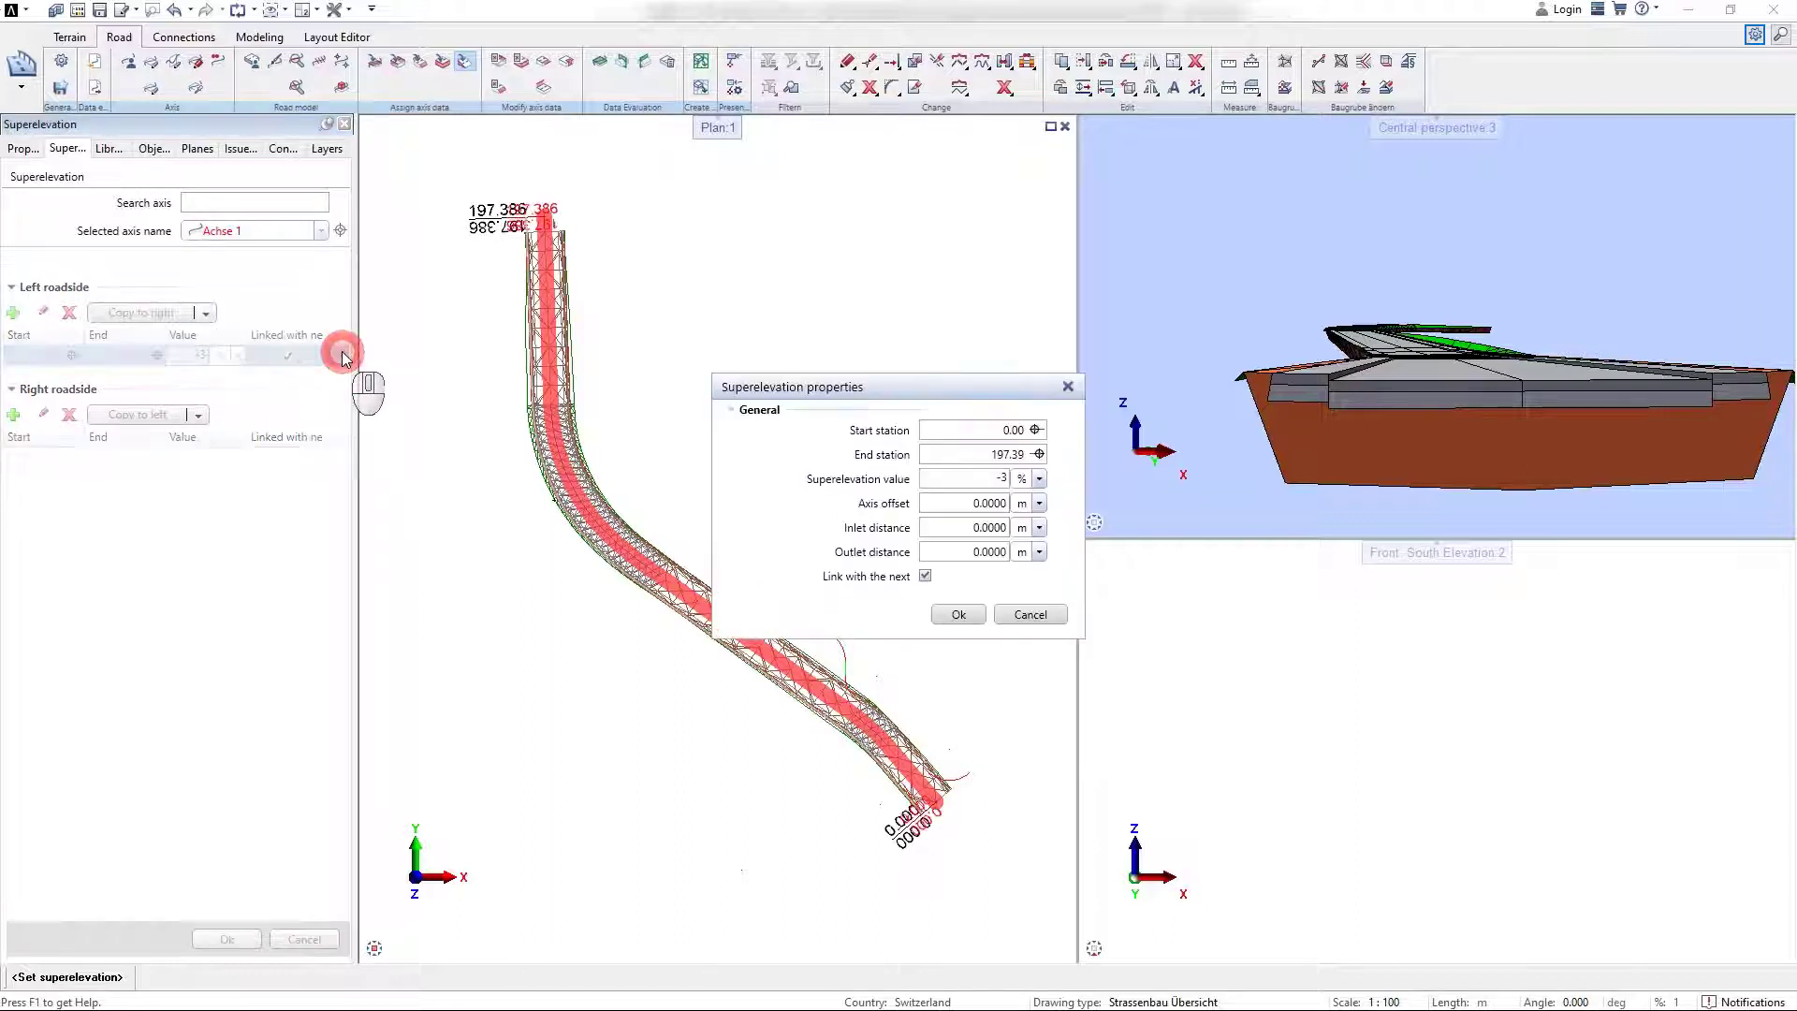
pyautogui.click(978, 554)
pyautogui.click(1001, 527)
pyautogui.click(999, 498)
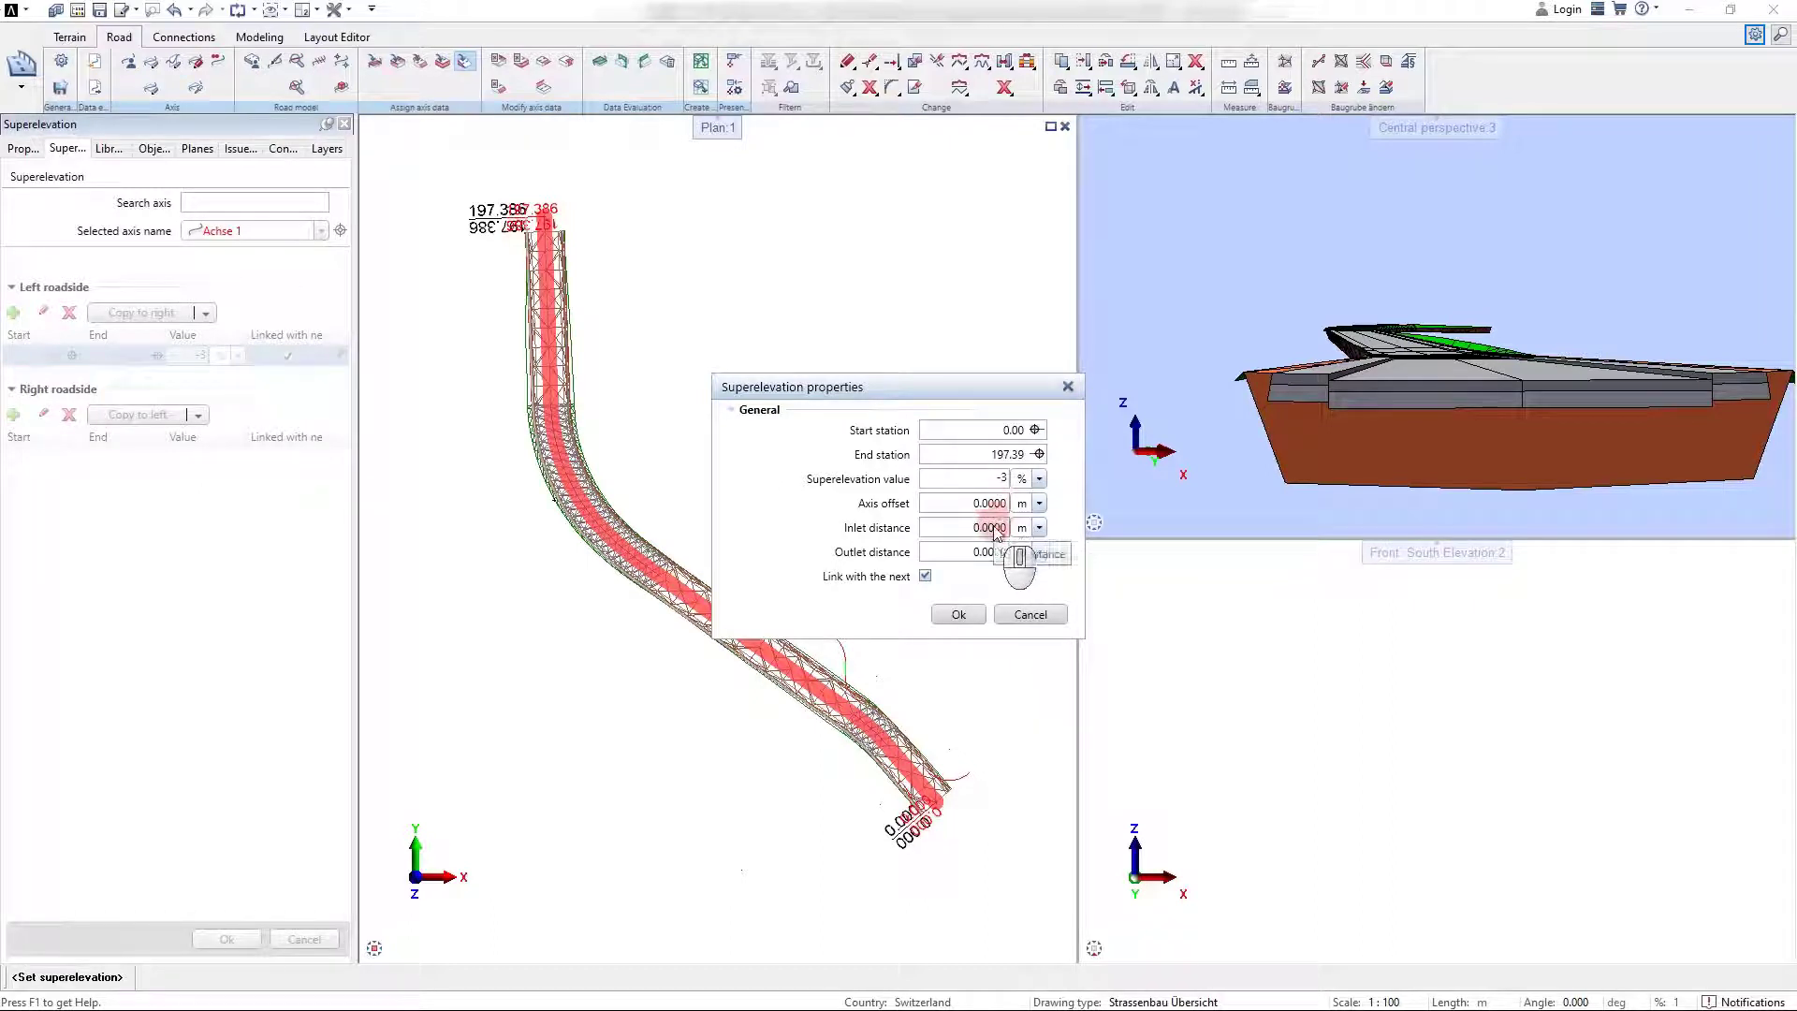
pyautogui.click(992, 506)
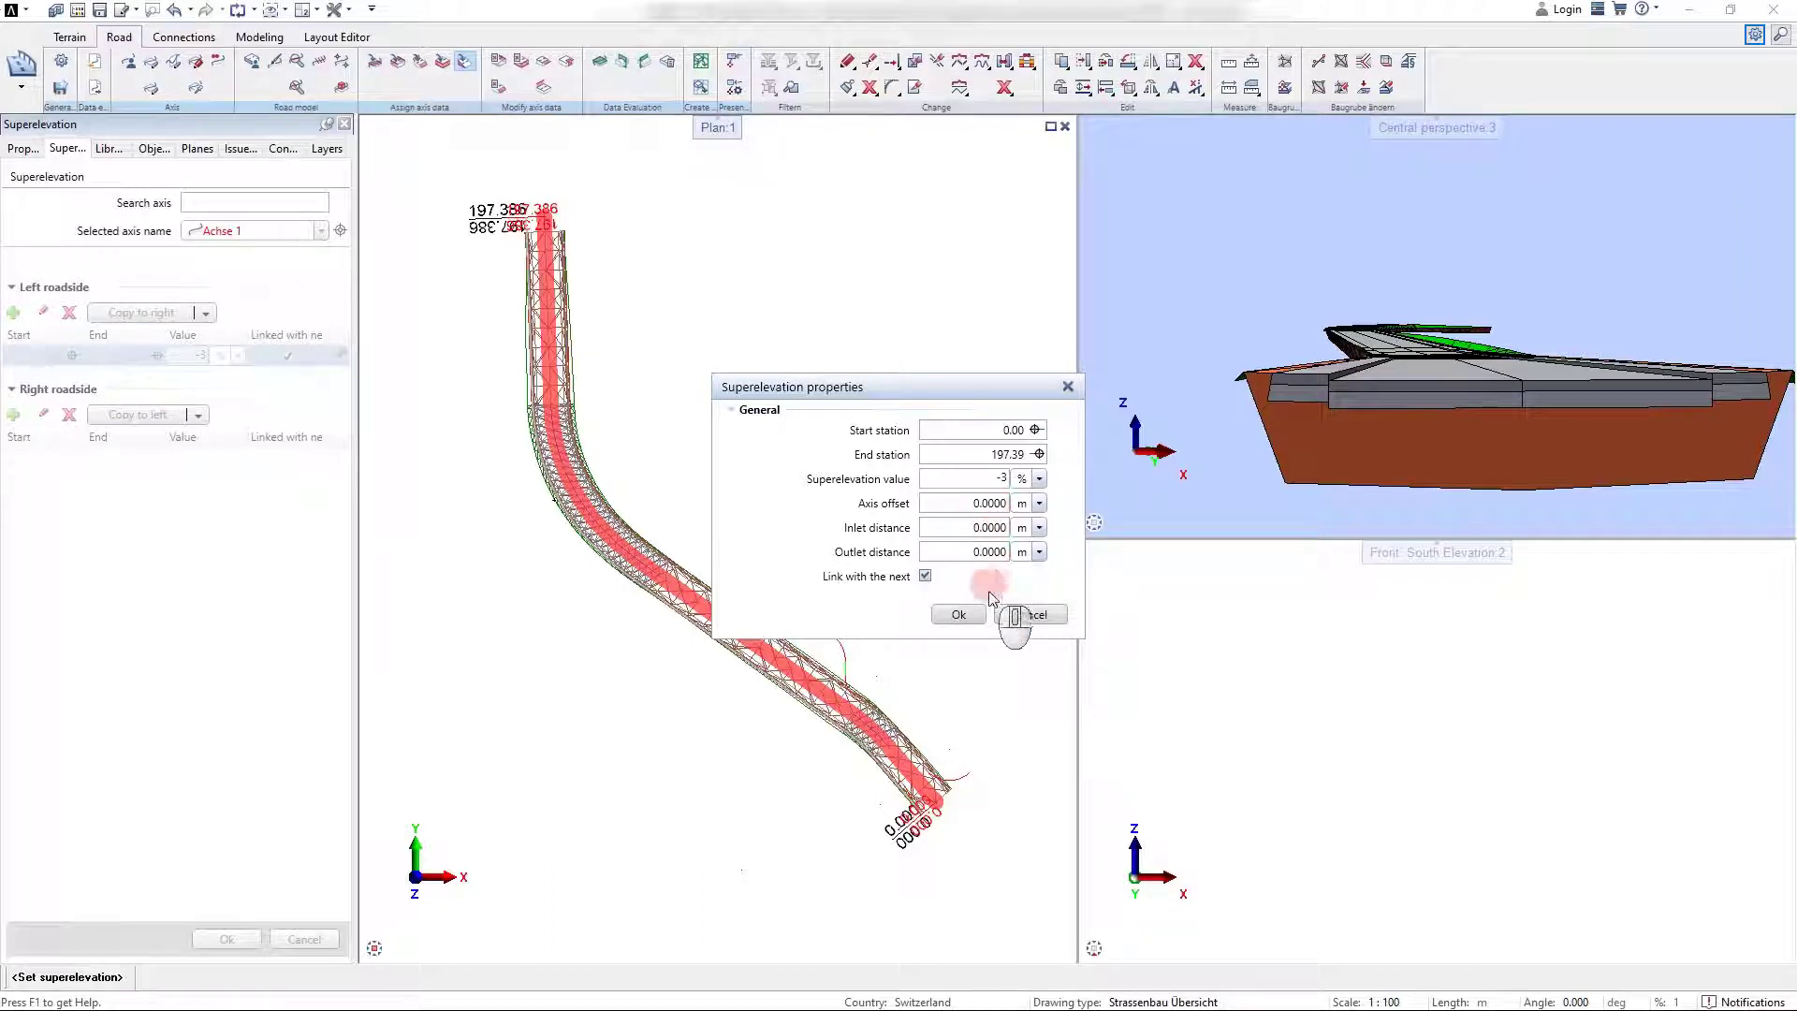
pyautogui.click(964, 615)
pyautogui.click(964, 615)
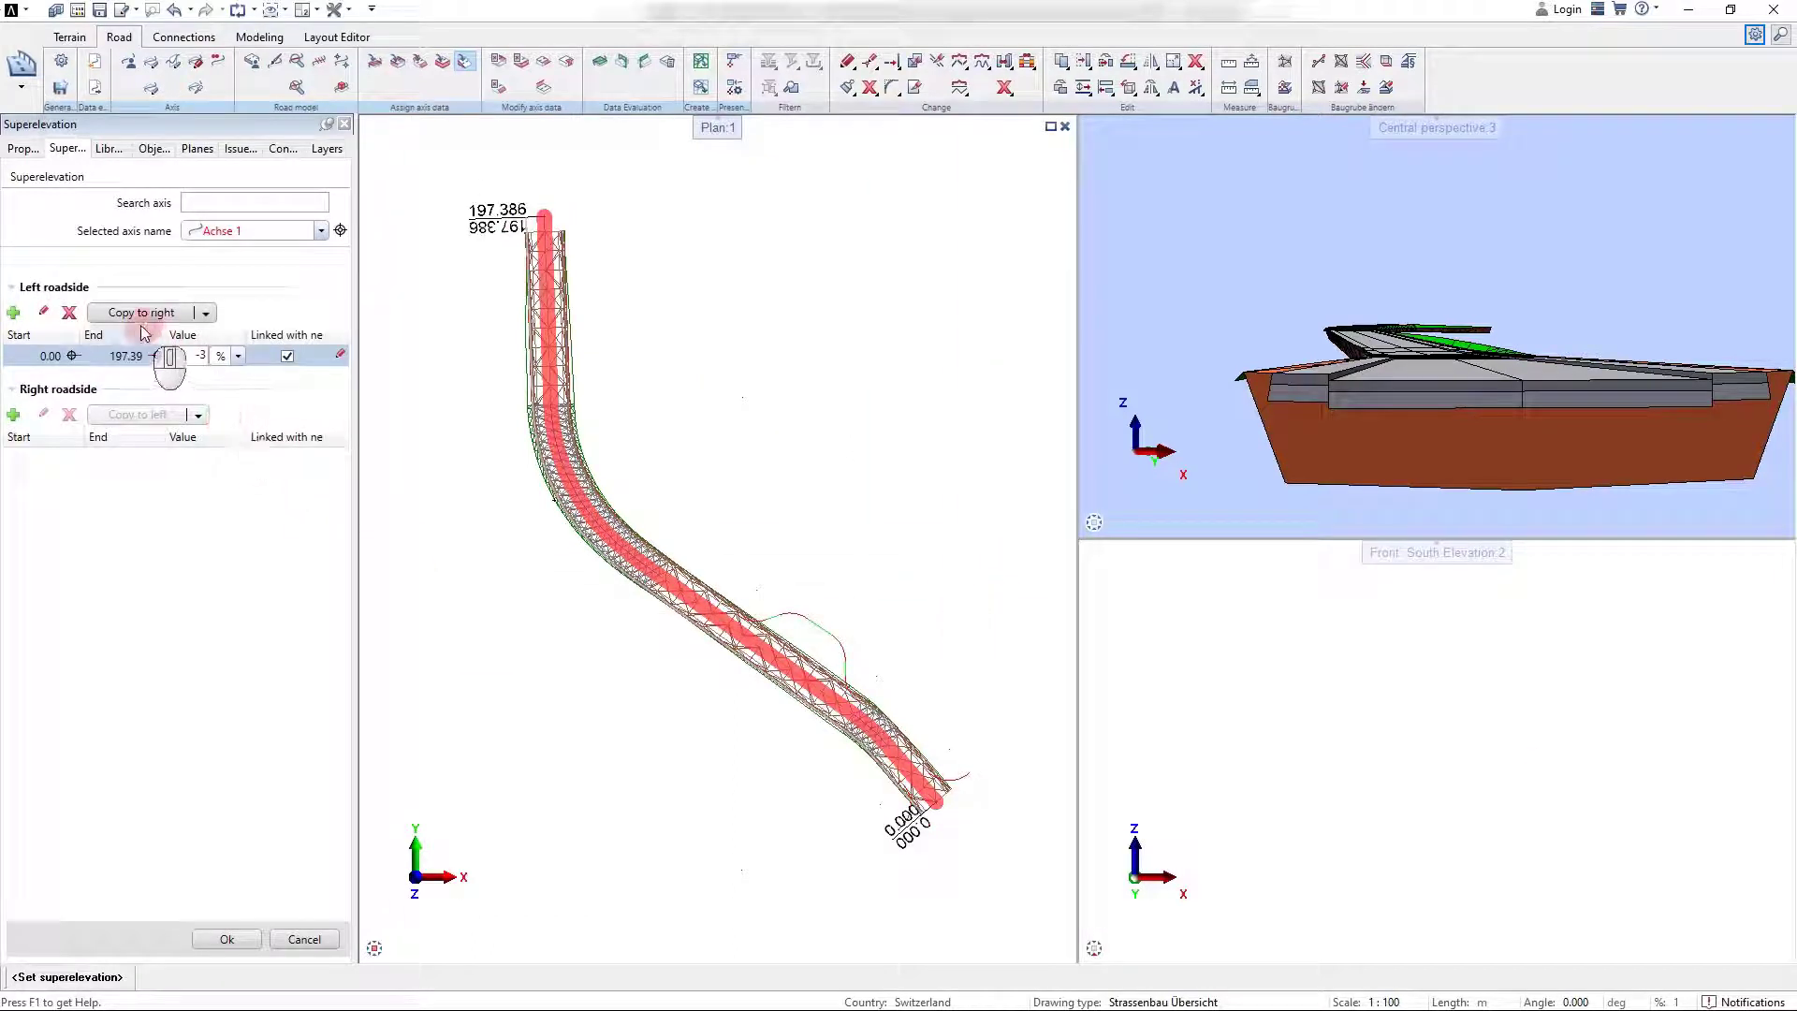
pyautogui.click(140, 312)
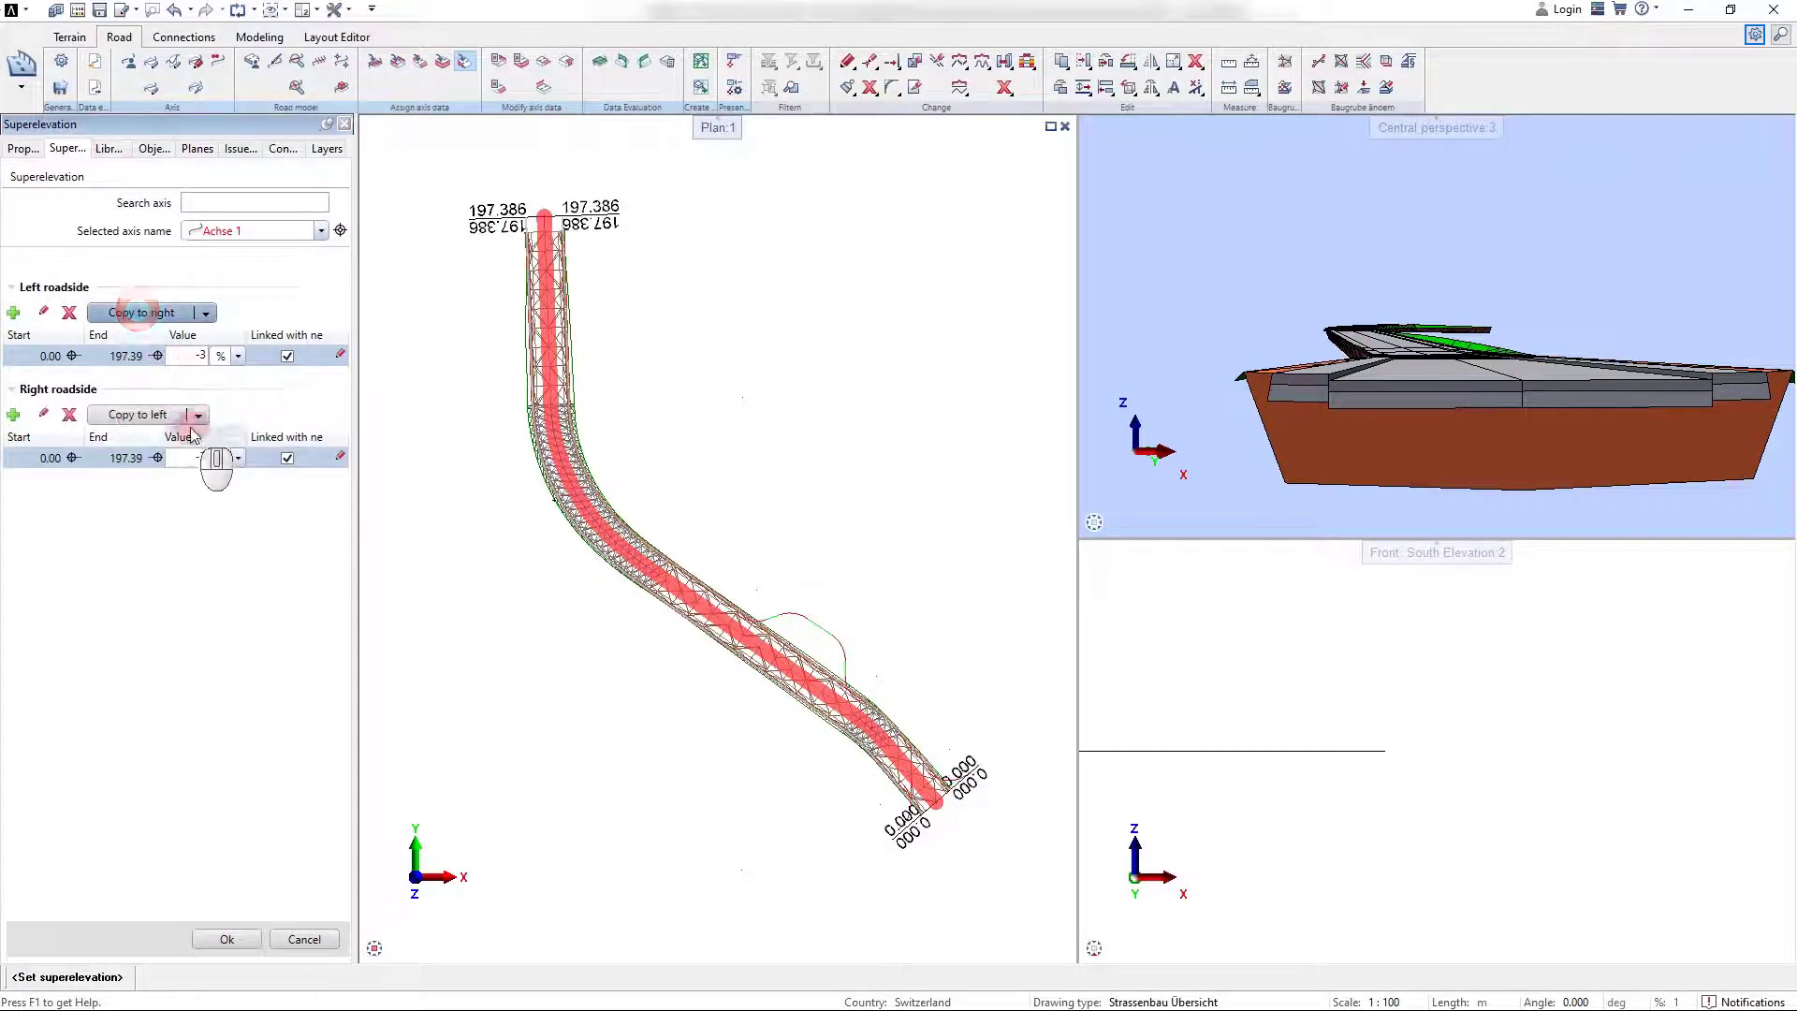
pyautogui.click(236, 938)
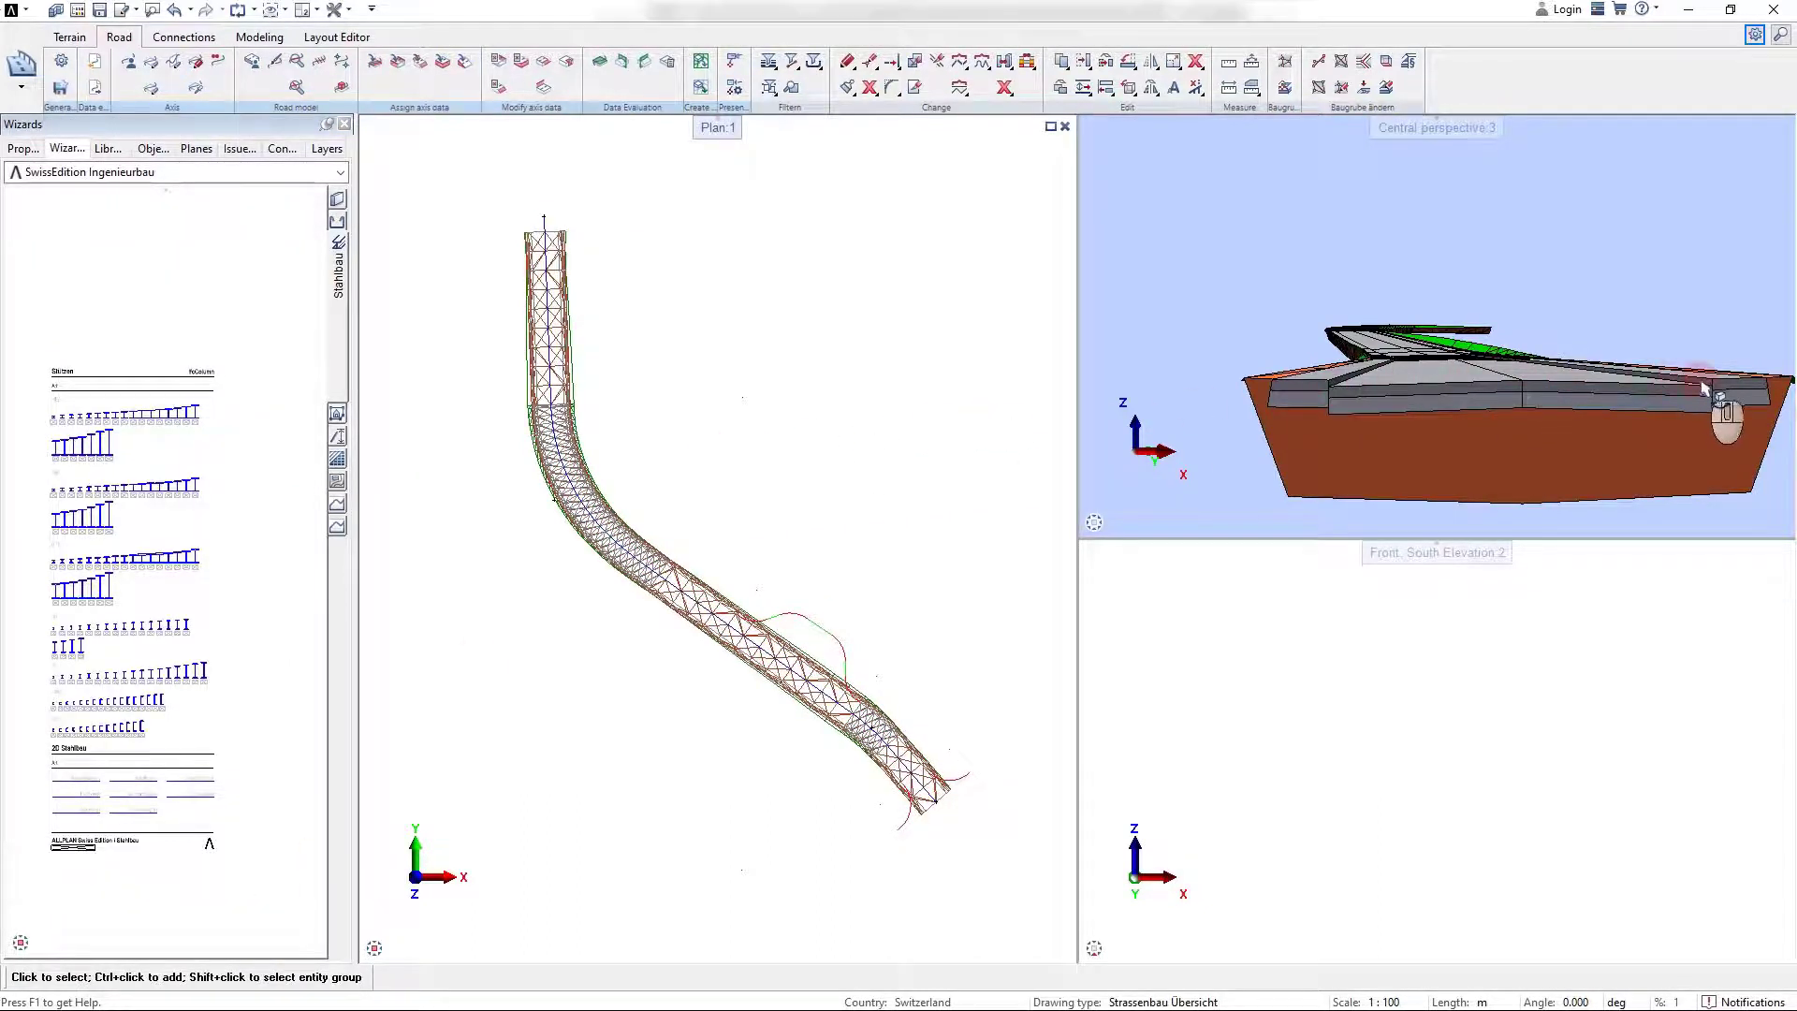
pyautogui.moveTo(1703, 388); pyautogui.dragTo(1592, 329)
pyautogui.moveTo(1644, 402); pyautogui.dragTo(1524, 354)
pyautogui.scroll(-5, 1507, 354)
pyautogui.moveTo(1376, 348); pyautogui.dragTo(1325, 343)
pyautogui.scroll(5, 1327, 344)
pyautogui.scroll(-3, 1327, 344)
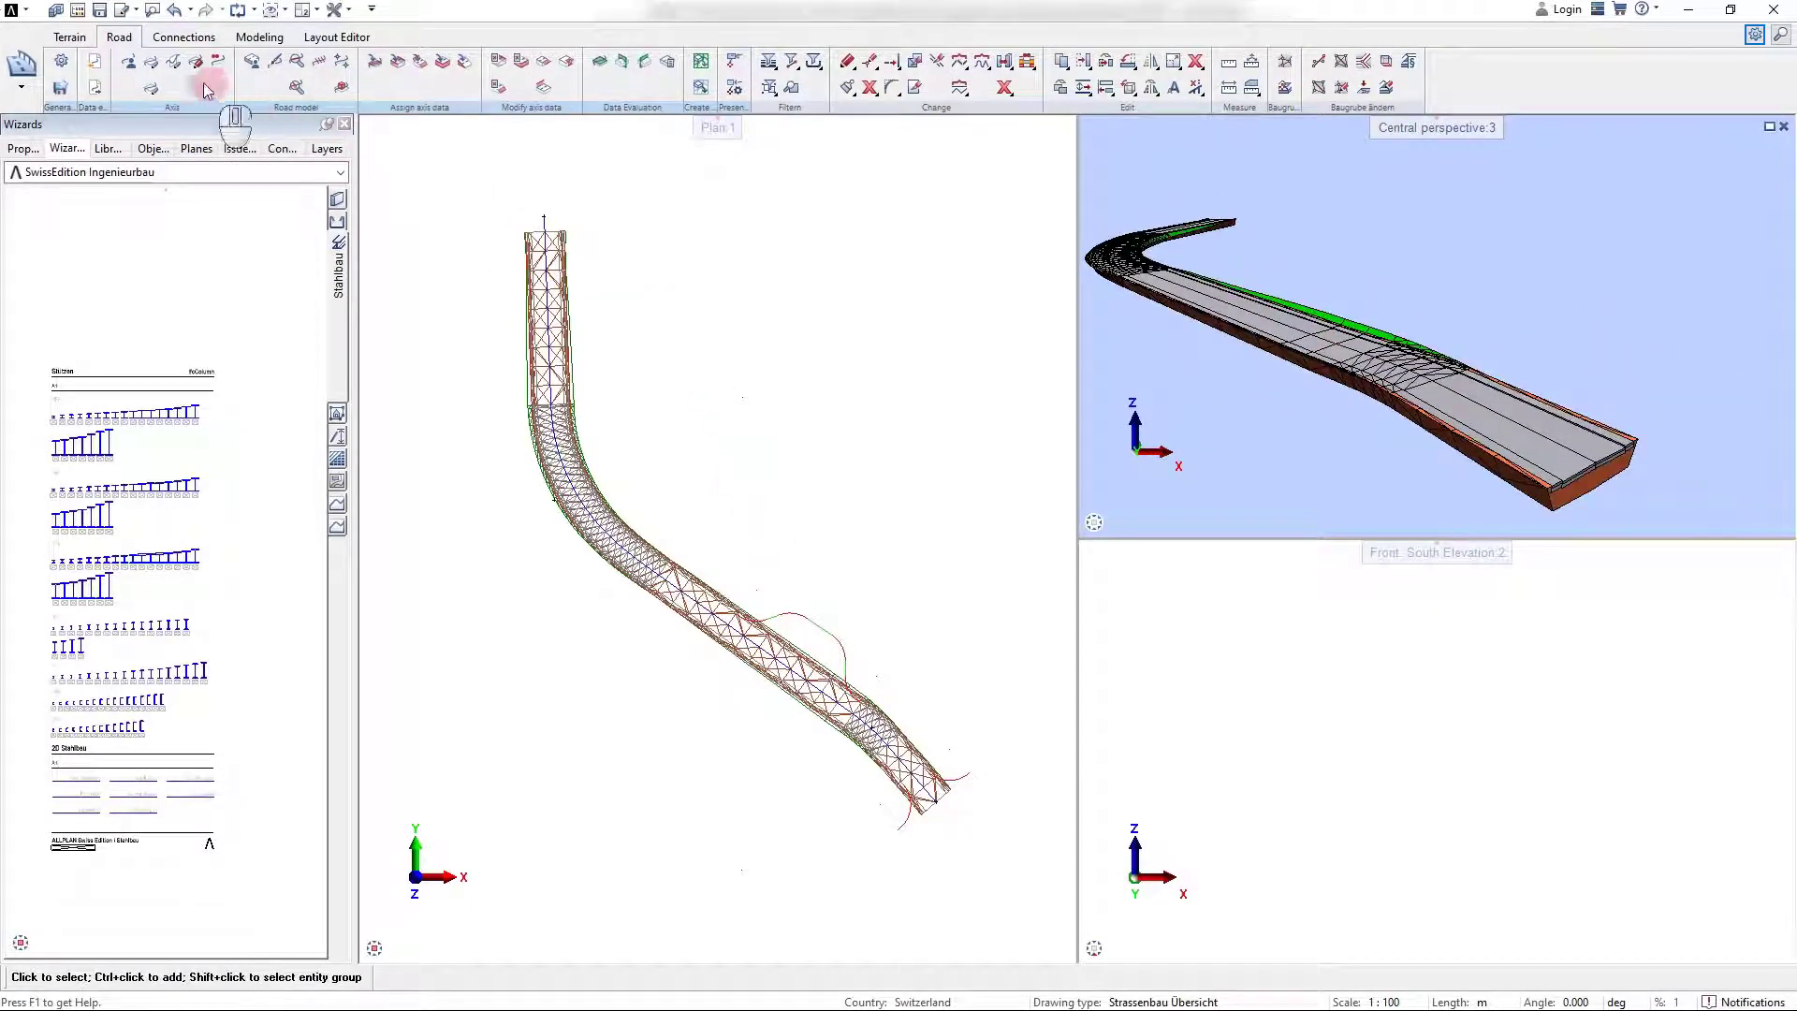
# Open the vertical alignment editor for Achse 1 and place the longitudinal profile grid in the plan.
pyautogui.click(175, 63)
pyautogui.click(682, 349)
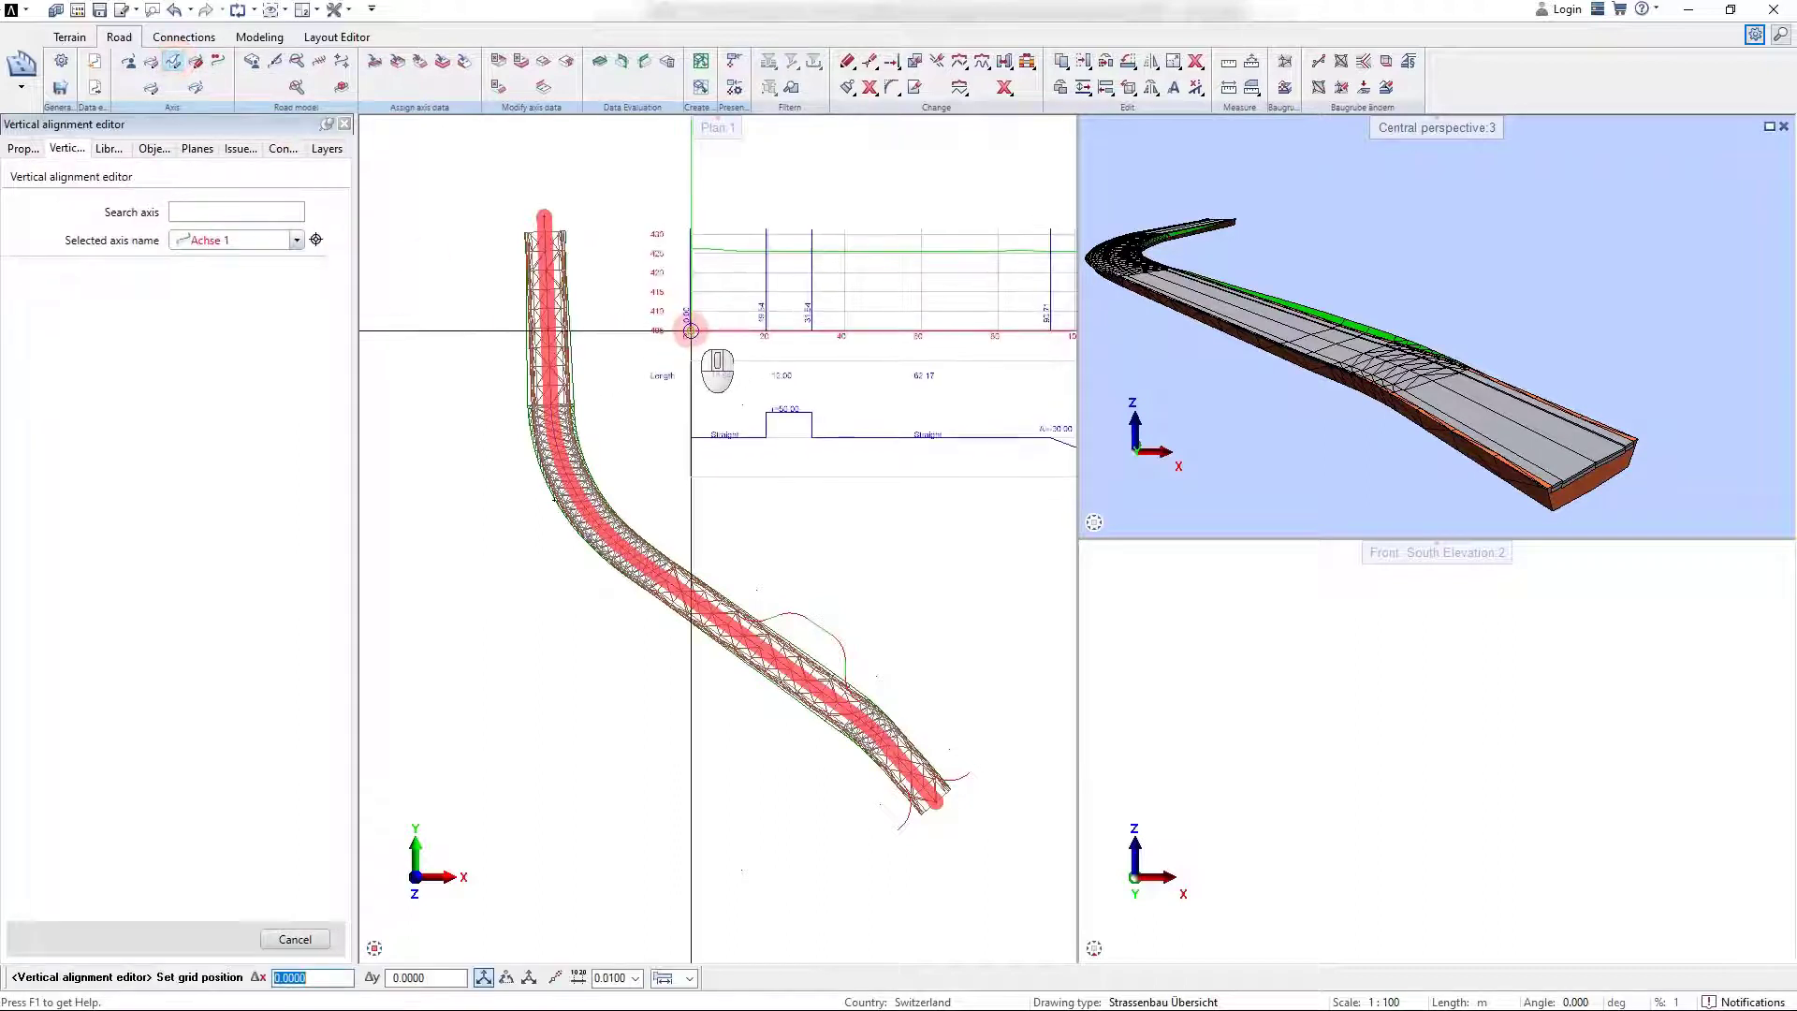
pyautogui.click(686, 300)
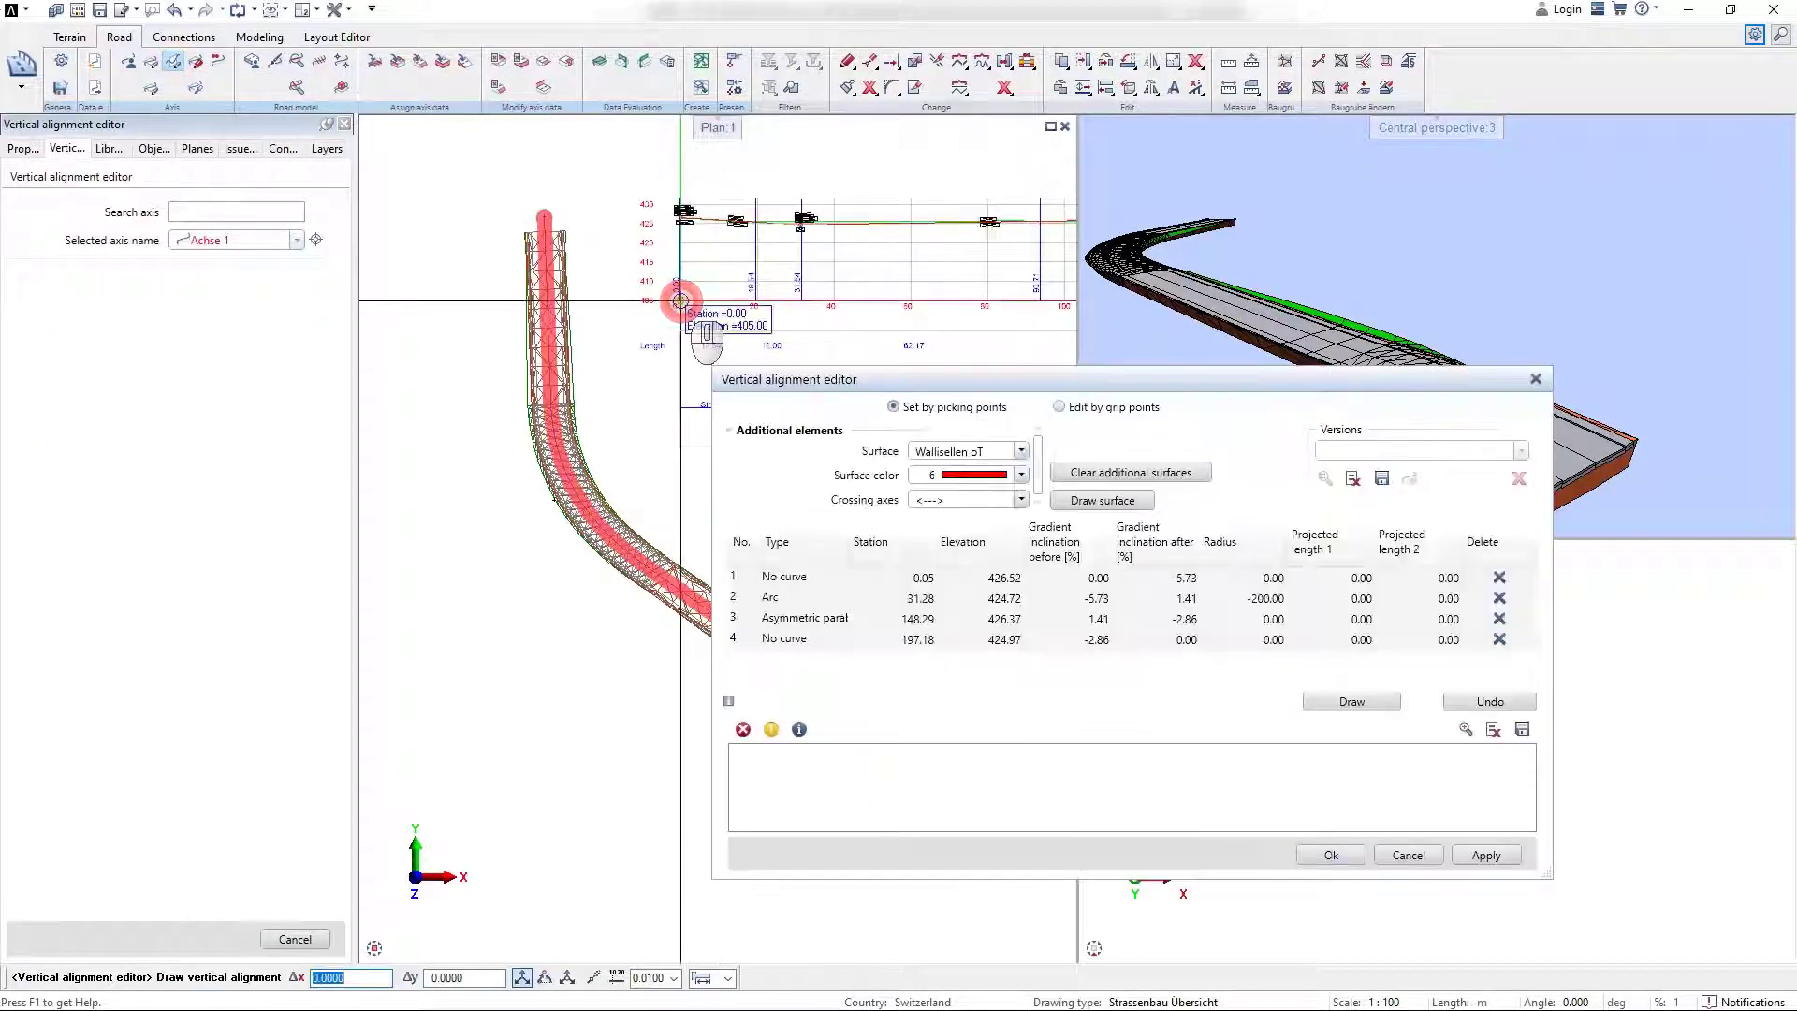
pyautogui.scroll(-5, 497, 346)
pyautogui.scroll(6, 633, 317)
# Move the arc grip point to station 31.40, elevation 423.74, and apply it to the axis.
pyautogui.click(1064, 406)
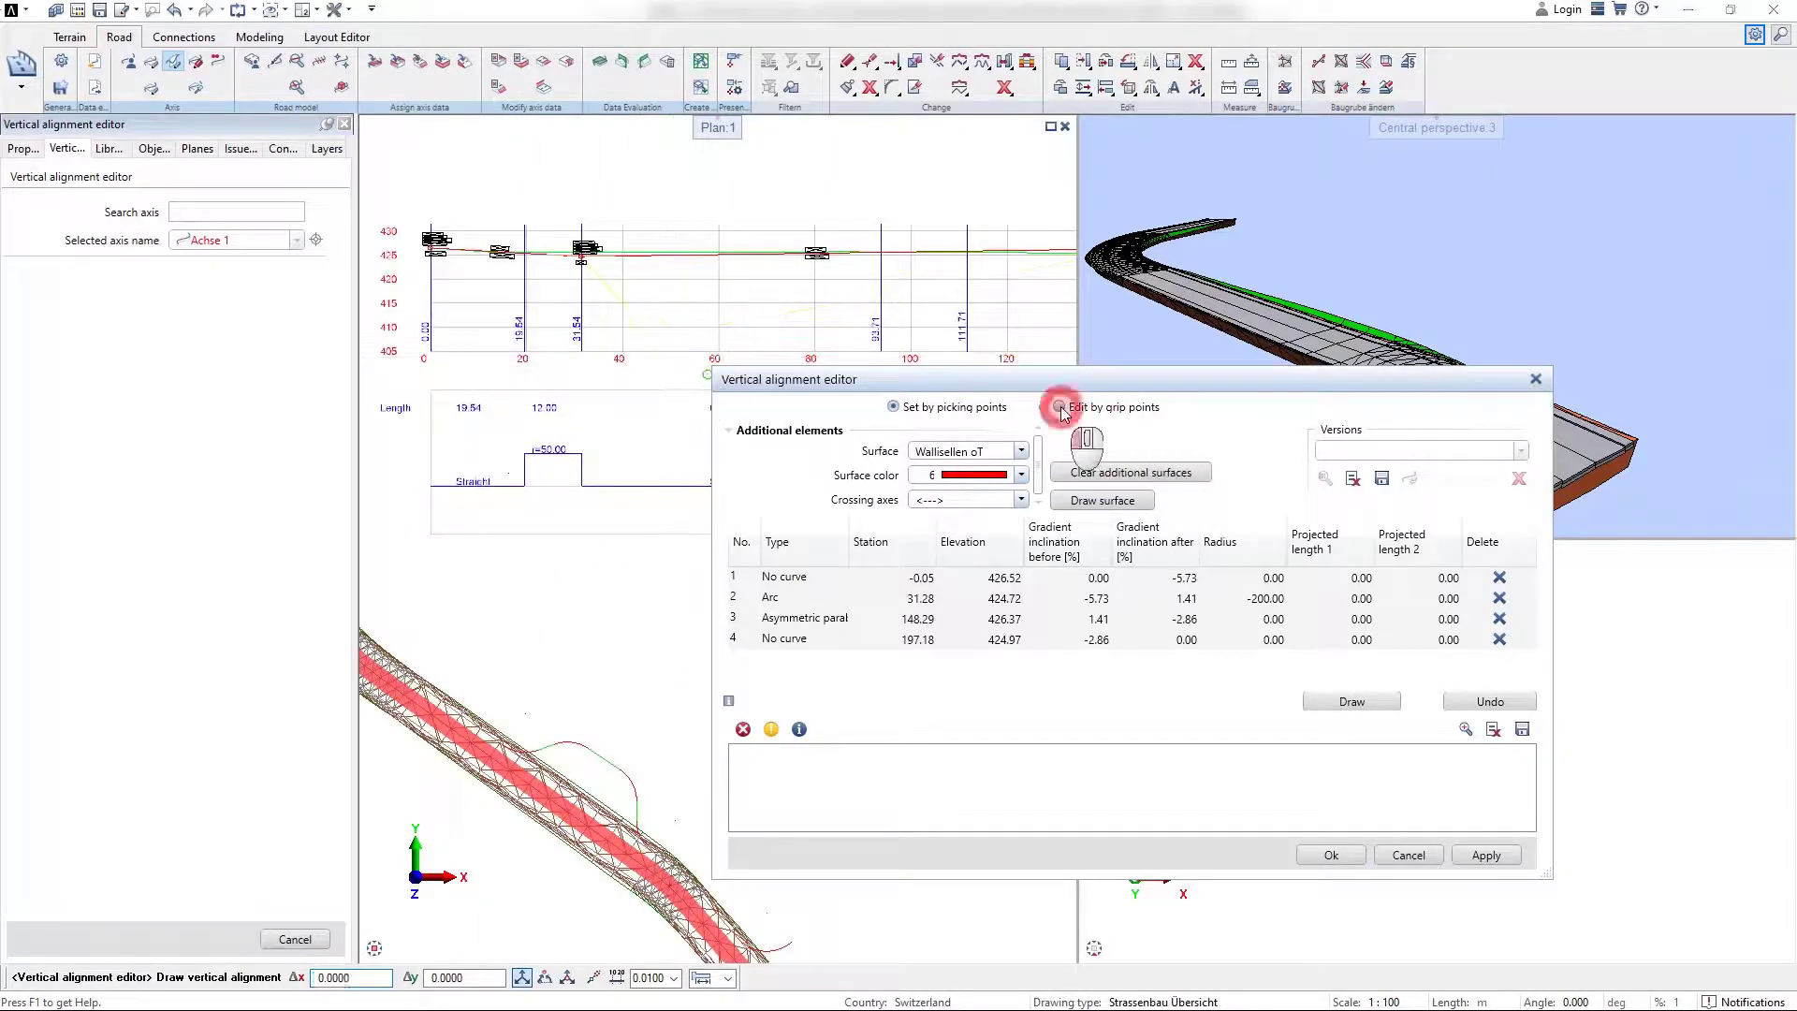
pyautogui.scroll(2, 563, 278)
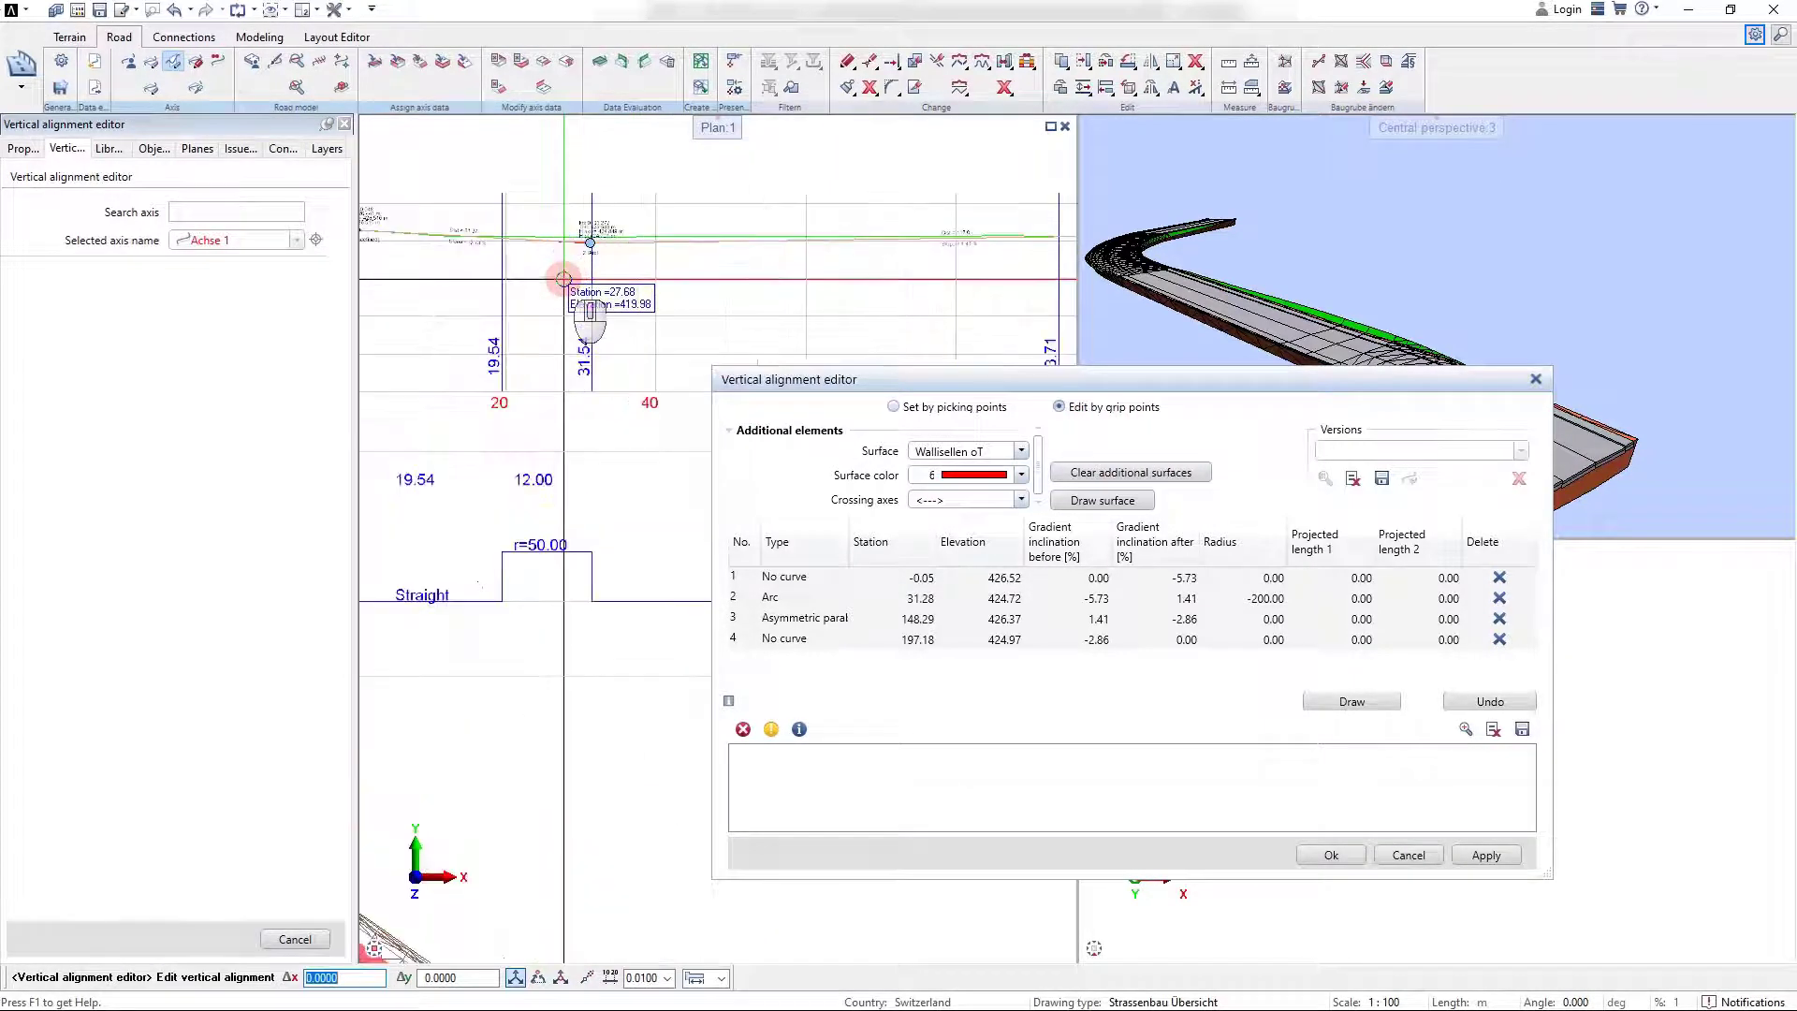
pyautogui.scroll(3, 591, 255)
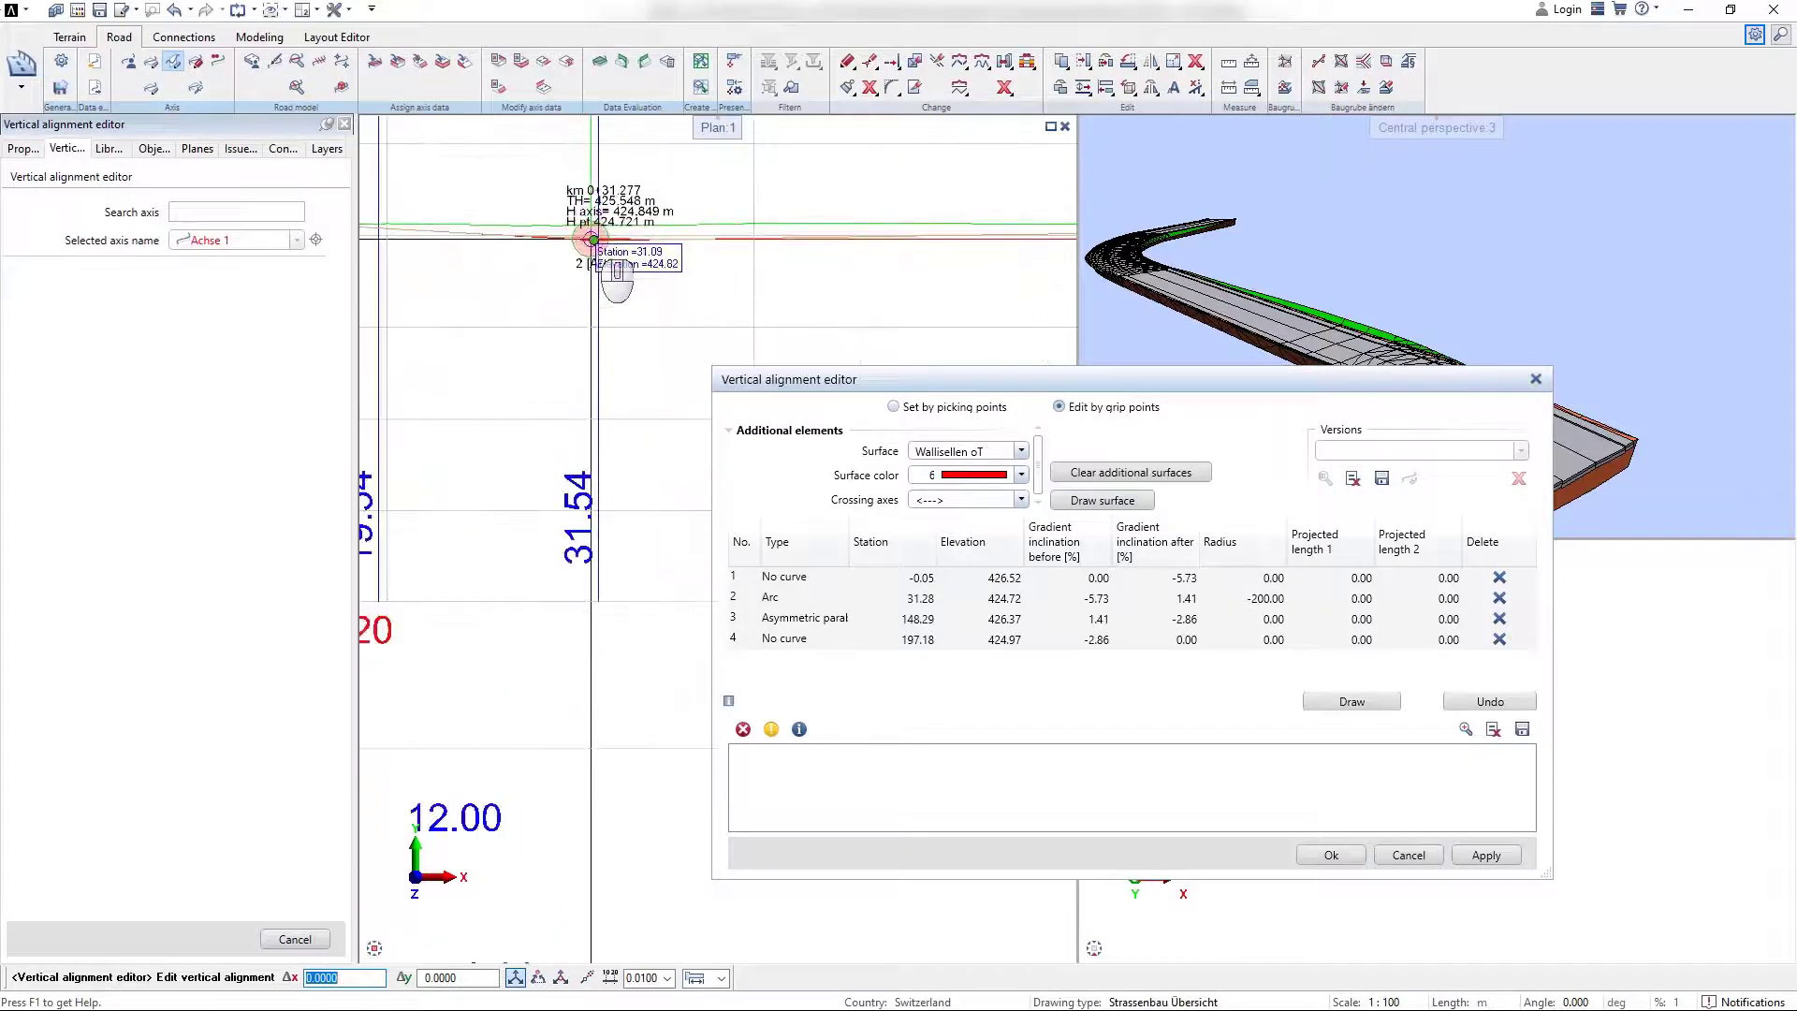
pyautogui.click(594, 241)
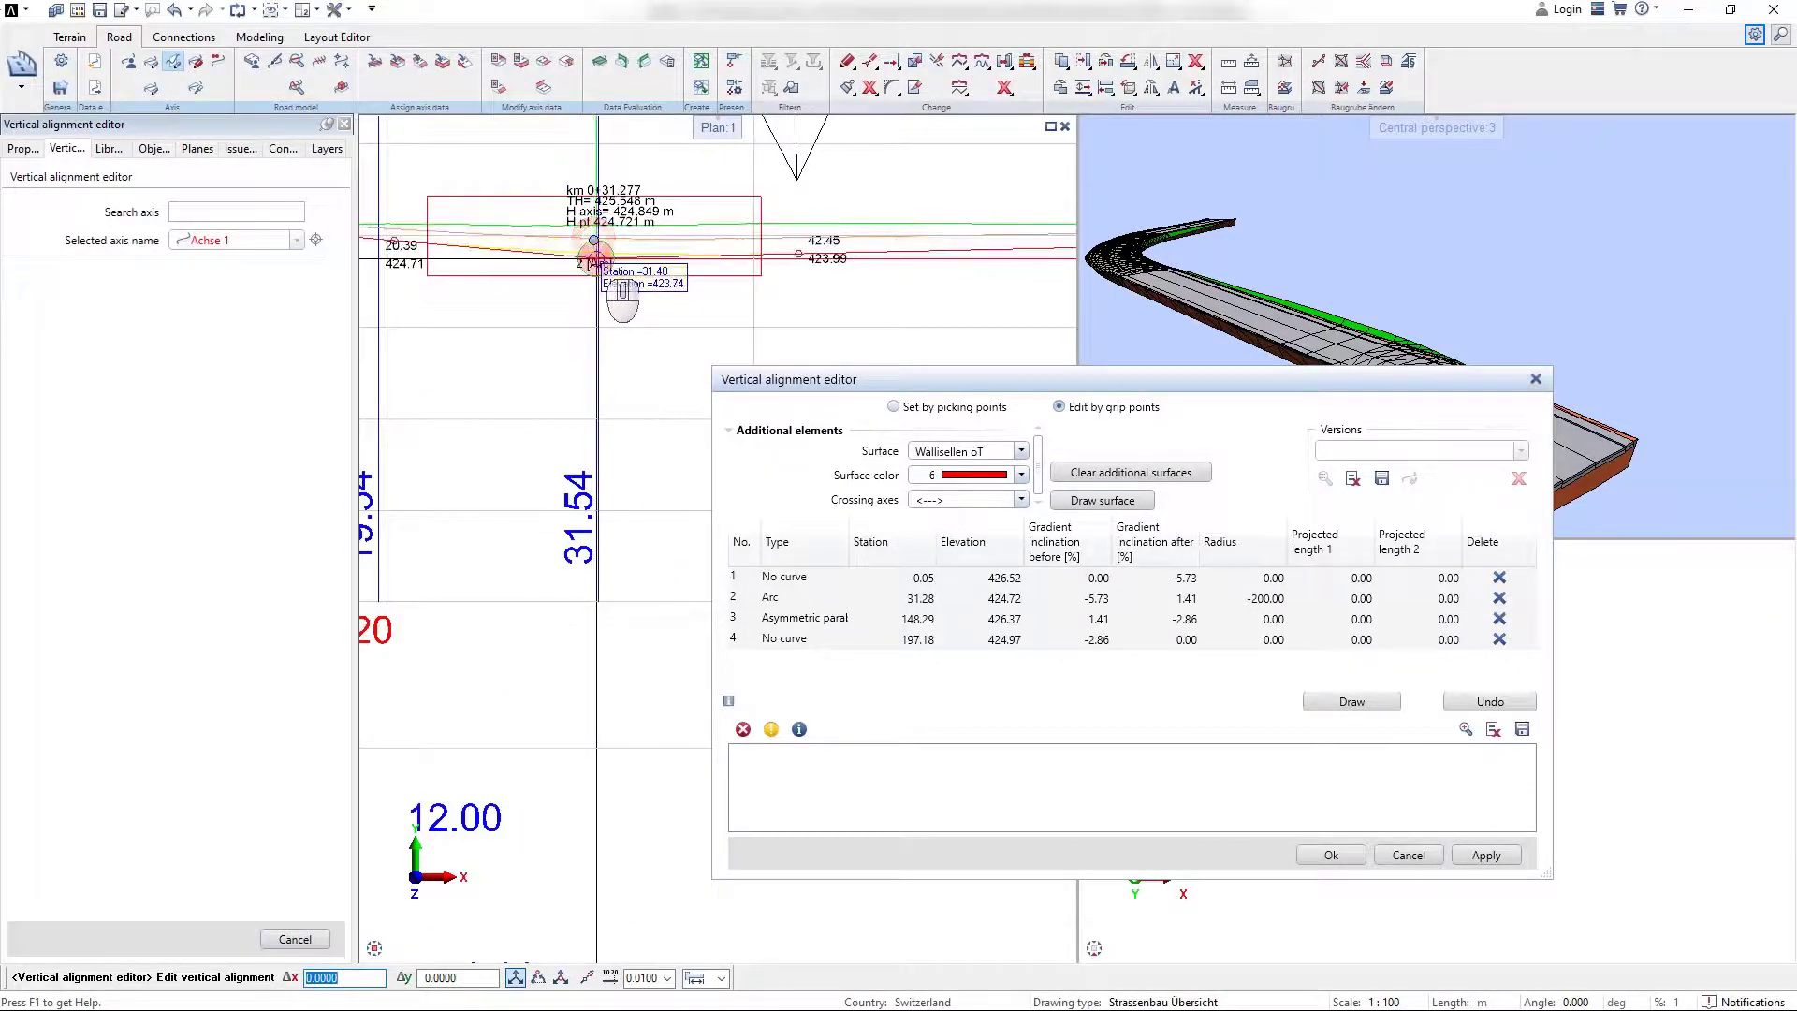
pyautogui.click(596, 258)
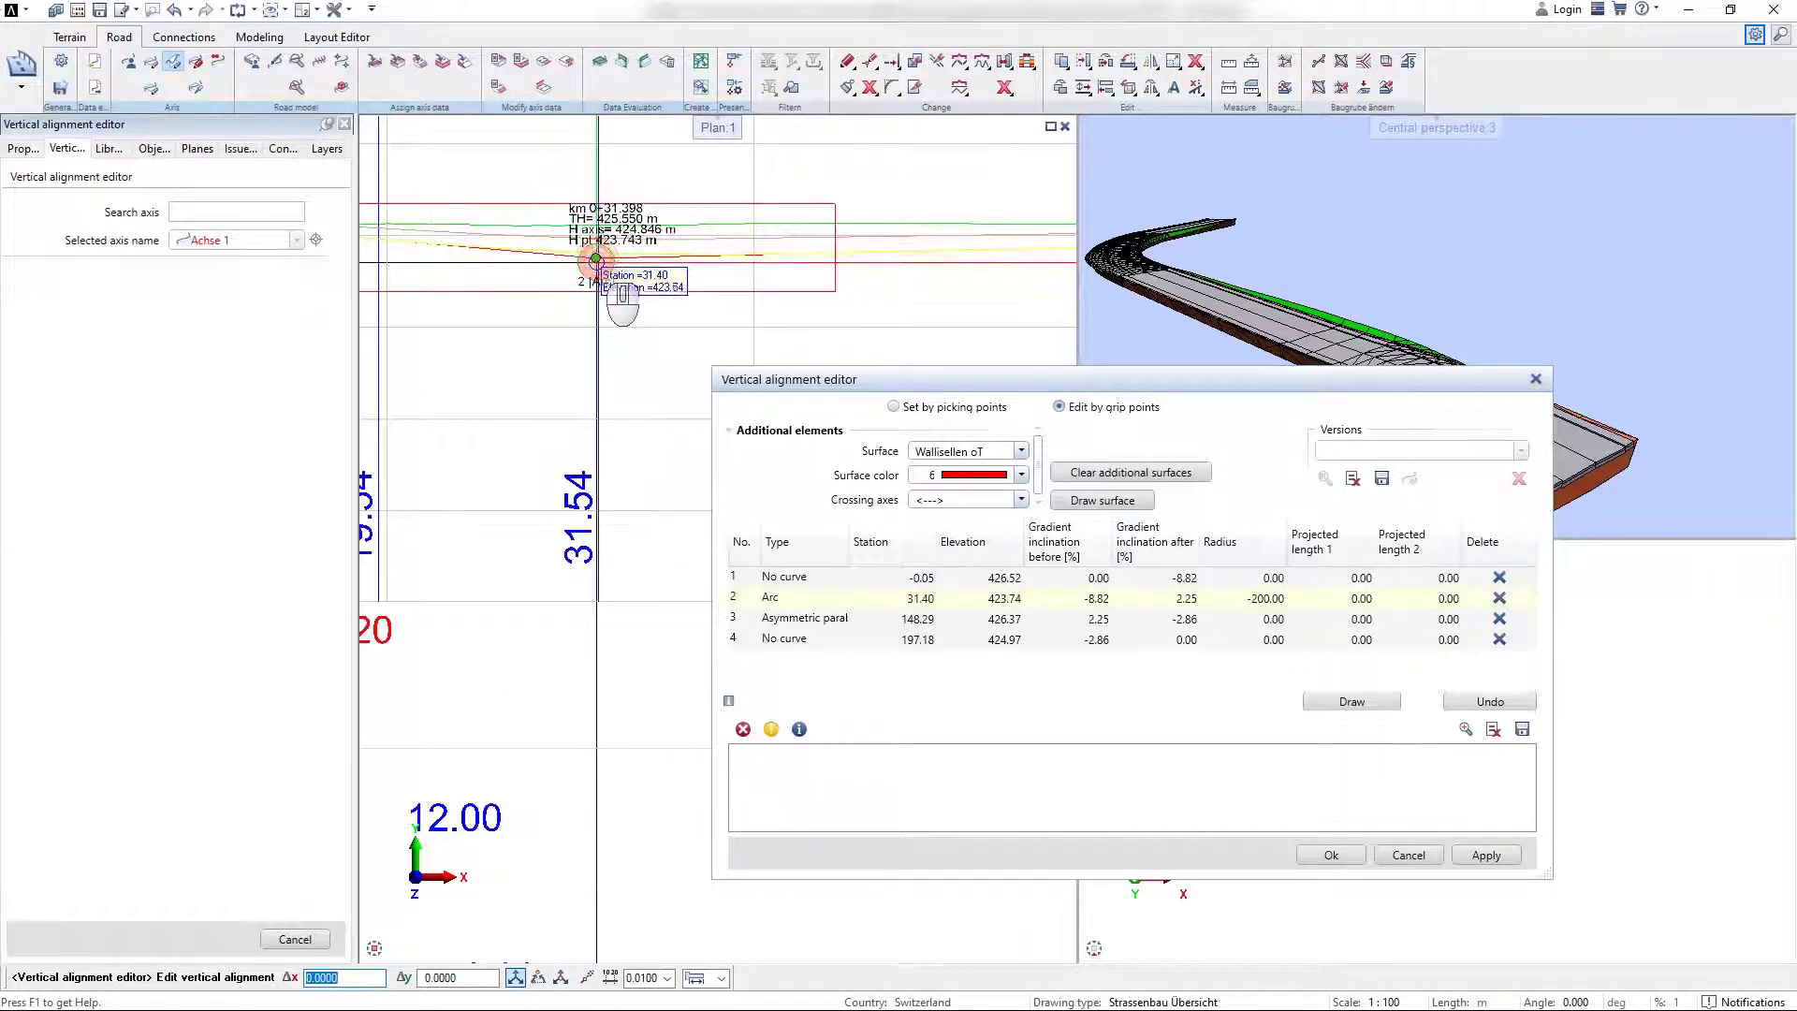
pyautogui.scroll(-5, 843, 251)
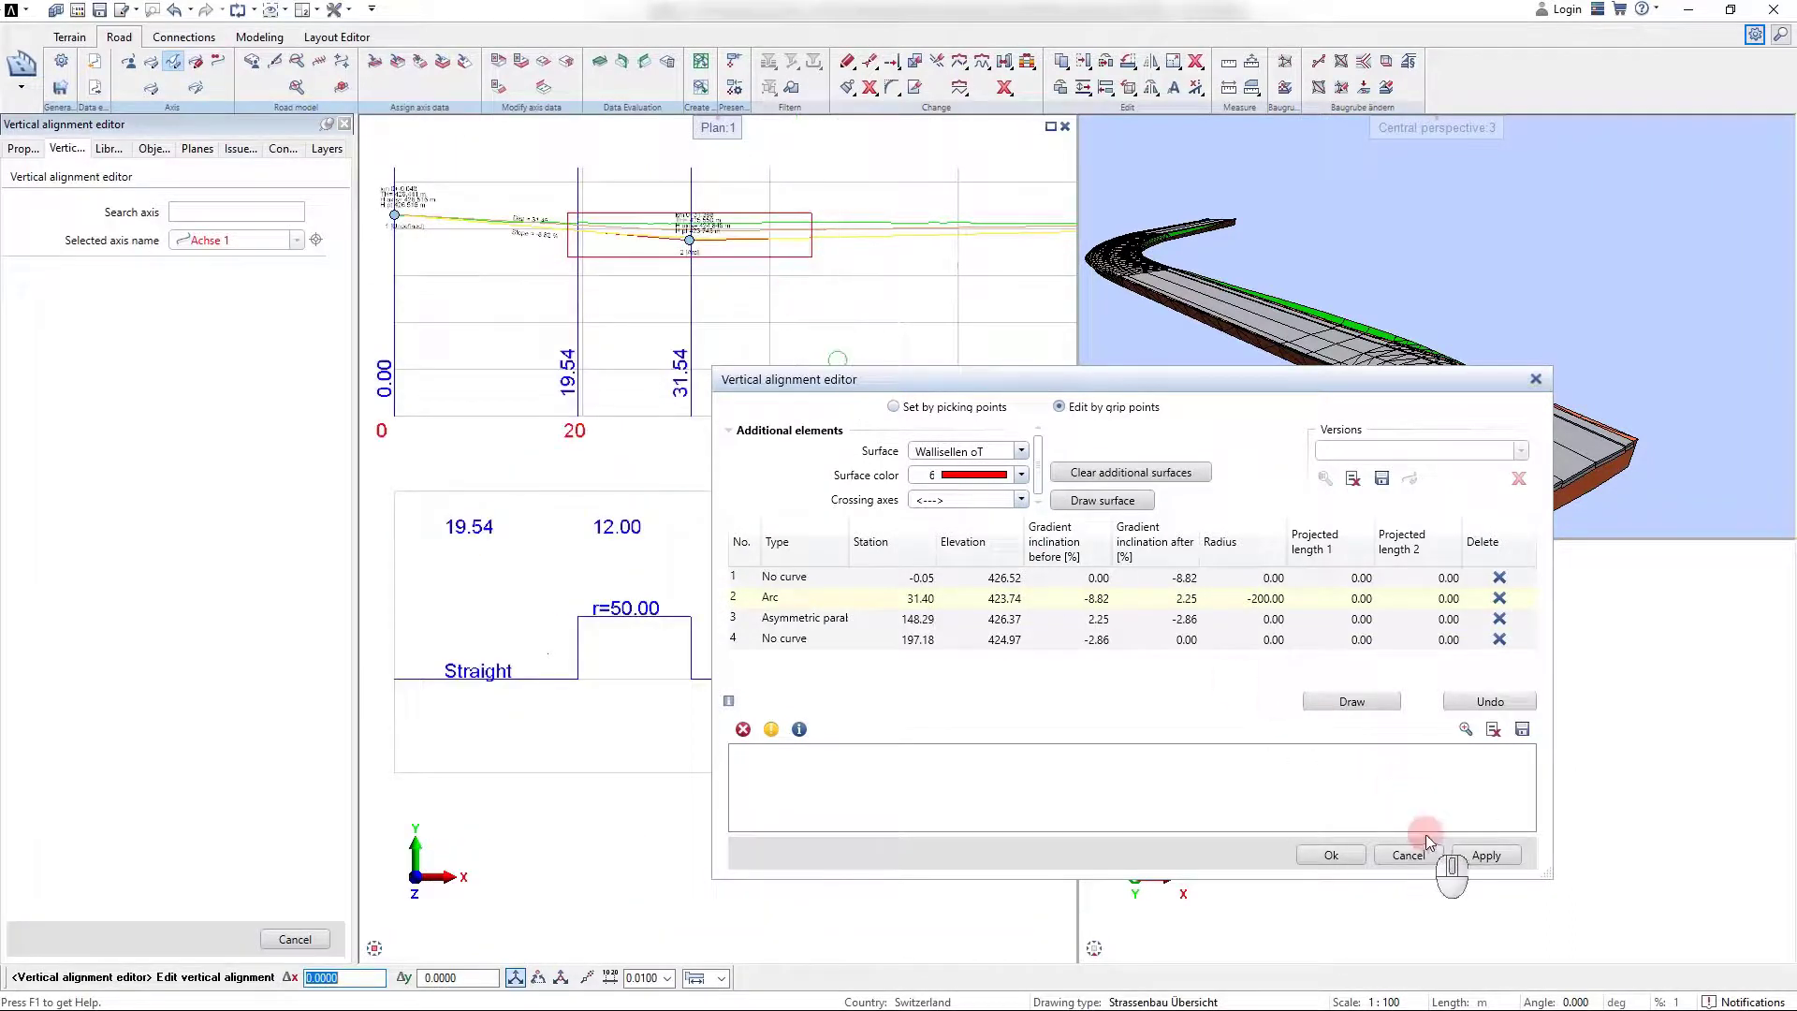
pyautogui.click(1484, 855)
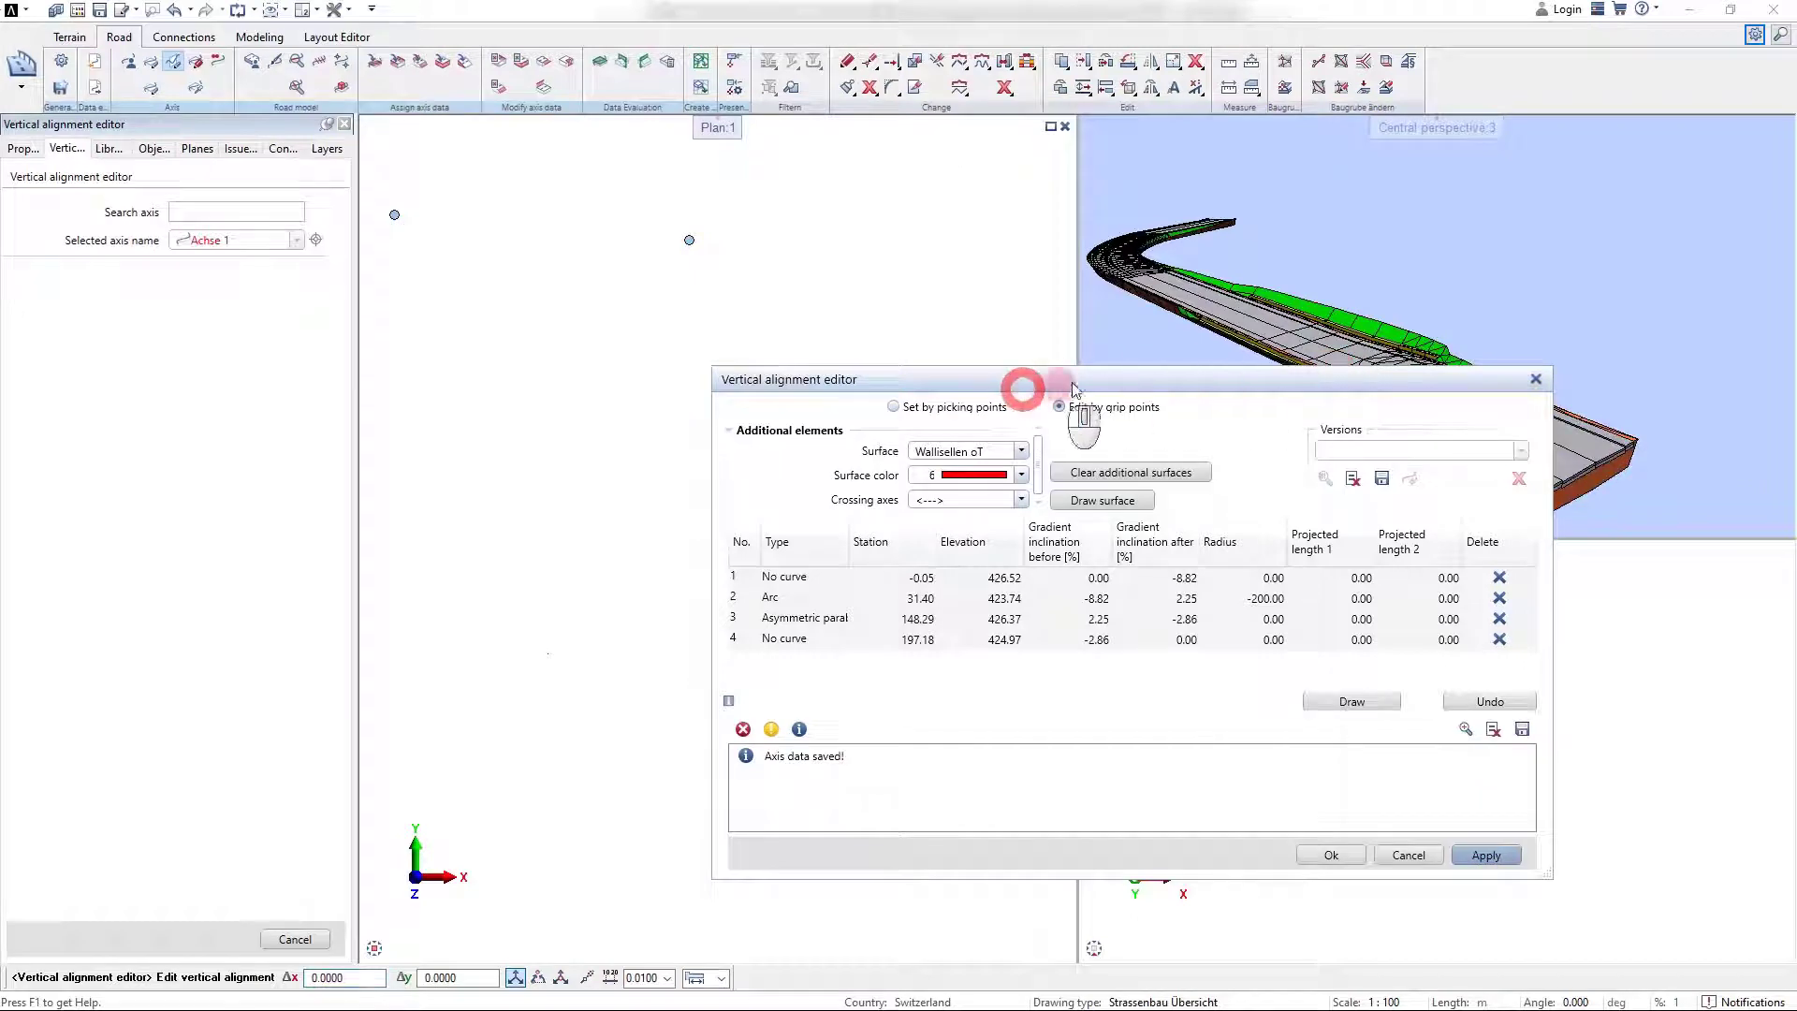
pyautogui.moveTo(1116, 379); pyautogui.dragTo(792, 379)
pyautogui.scroll(5, 1436, 367)
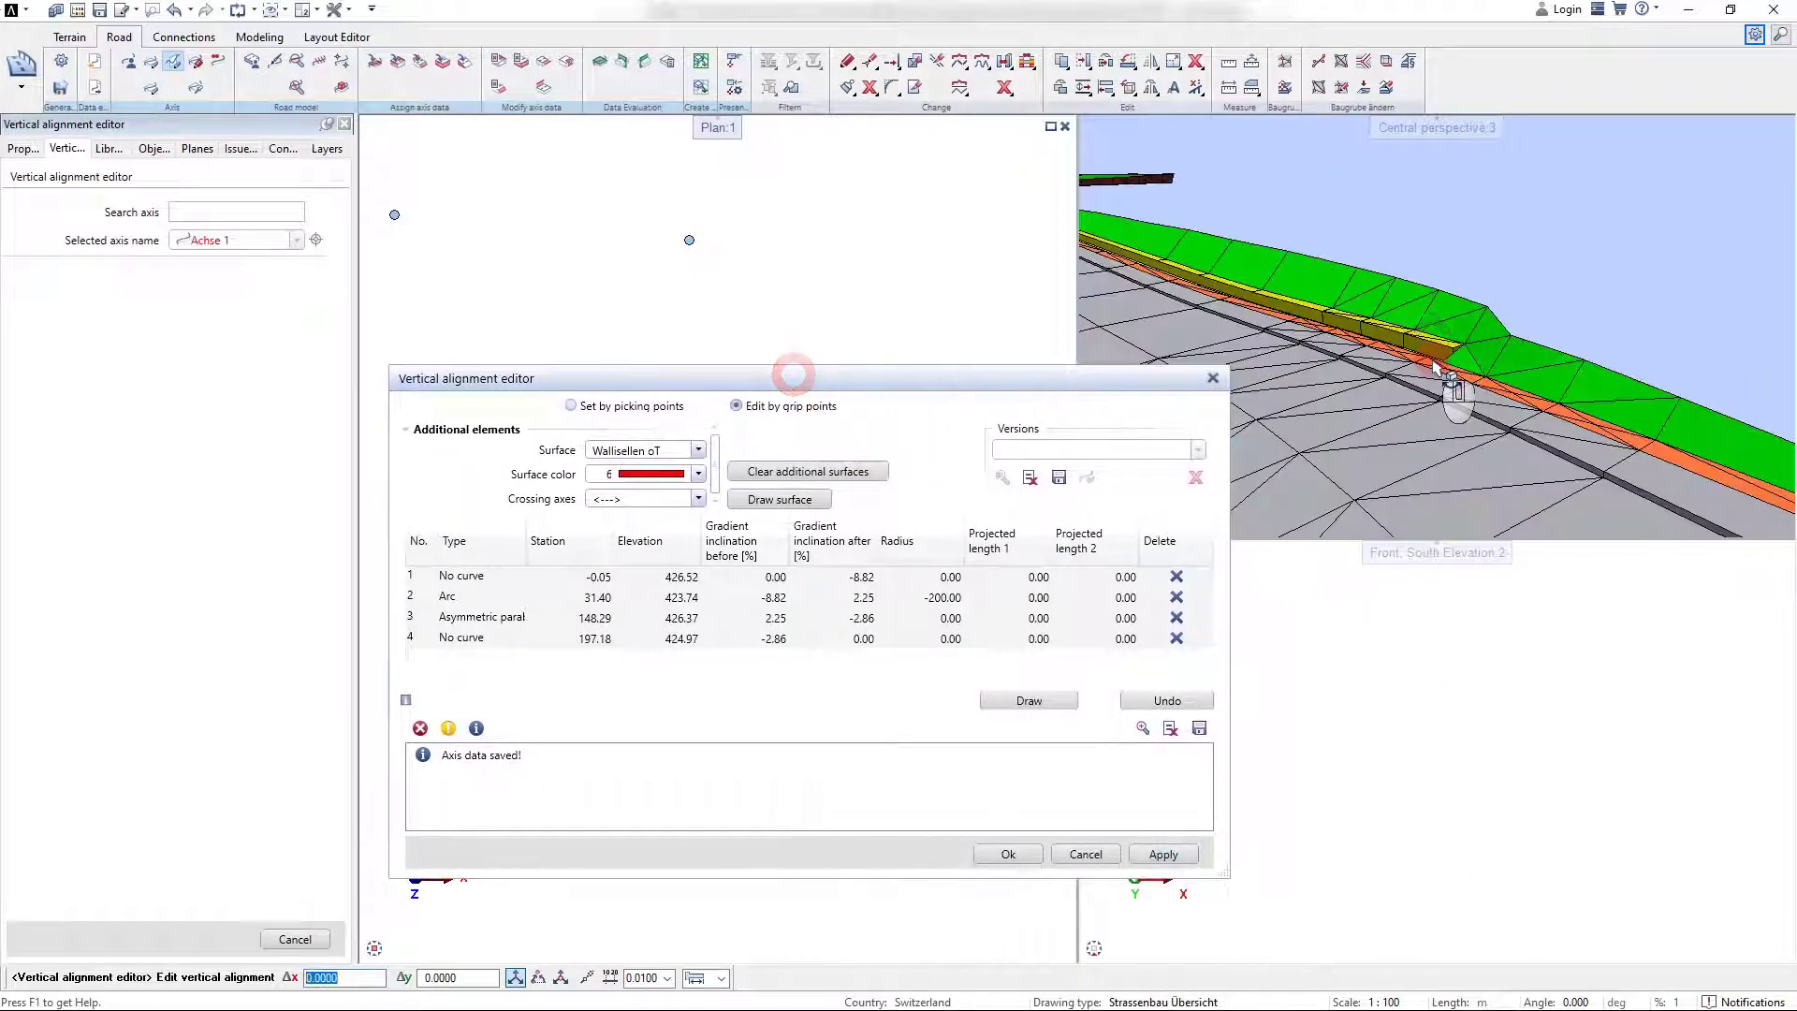
pyautogui.scroll(-4, 1482, 365)
pyautogui.moveTo(1378, 345); pyautogui.dragTo(1518, 412)
pyautogui.keyDown('shift'); pyautogui.moveTo(1519, 414); pyautogui.dragTo(1336, 320, button='middle'); pyautogui.keyUp('shift')
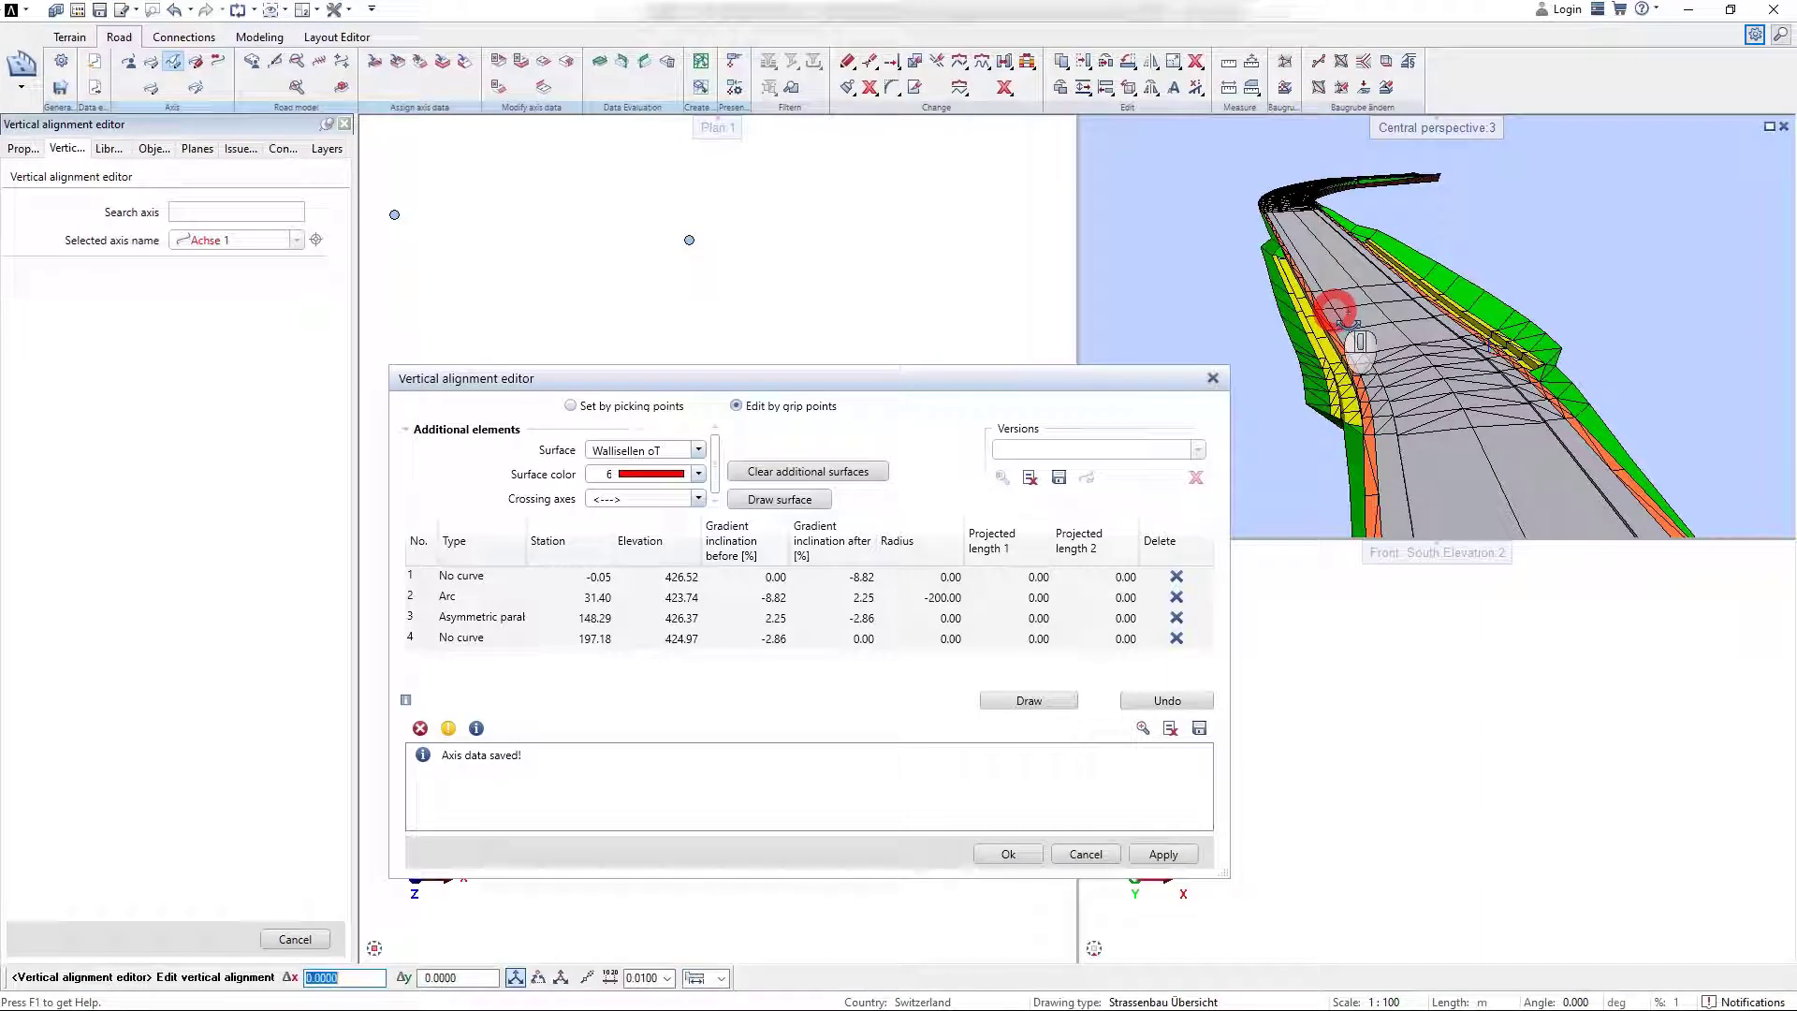